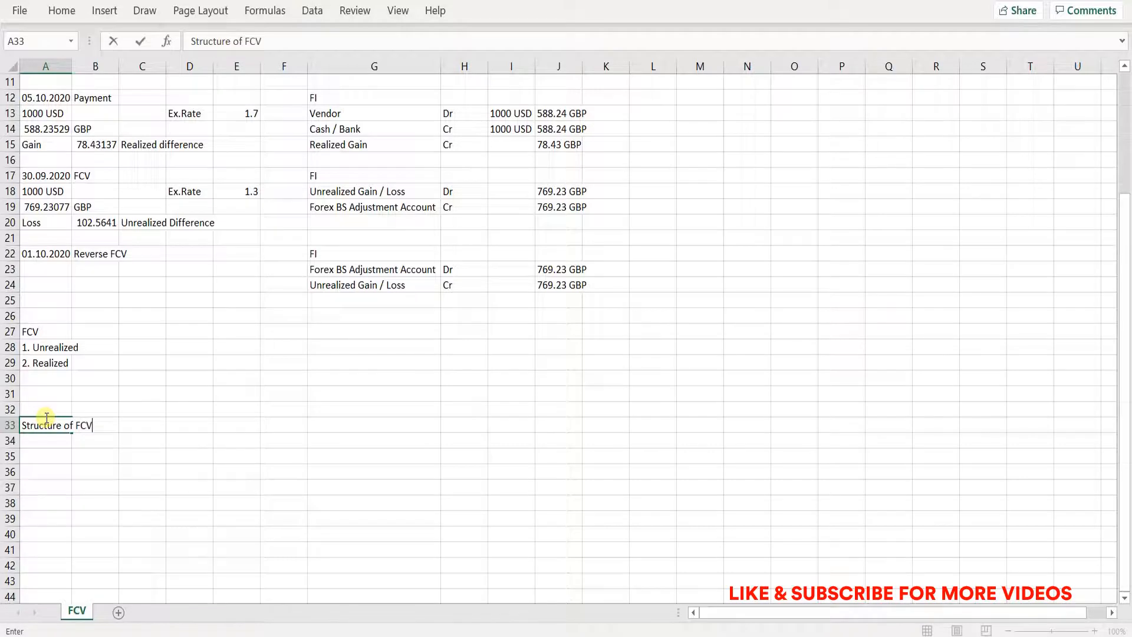
Finish the heading "Structure of FCV" in cell A33 and make it bold.
click(46, 420)
key(ctrl+b)
key(Return)
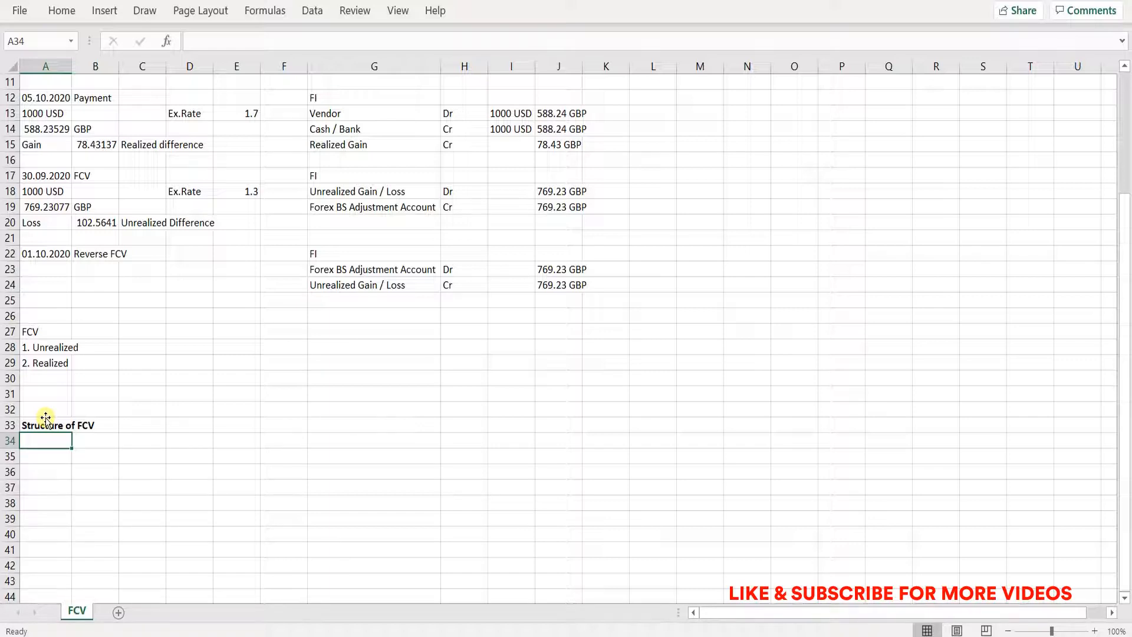
Enter "Valuation Method" in A34 with "IFRS, GAAP" beside it, and auto-fit column A to its contents.
text(Valuation Method)
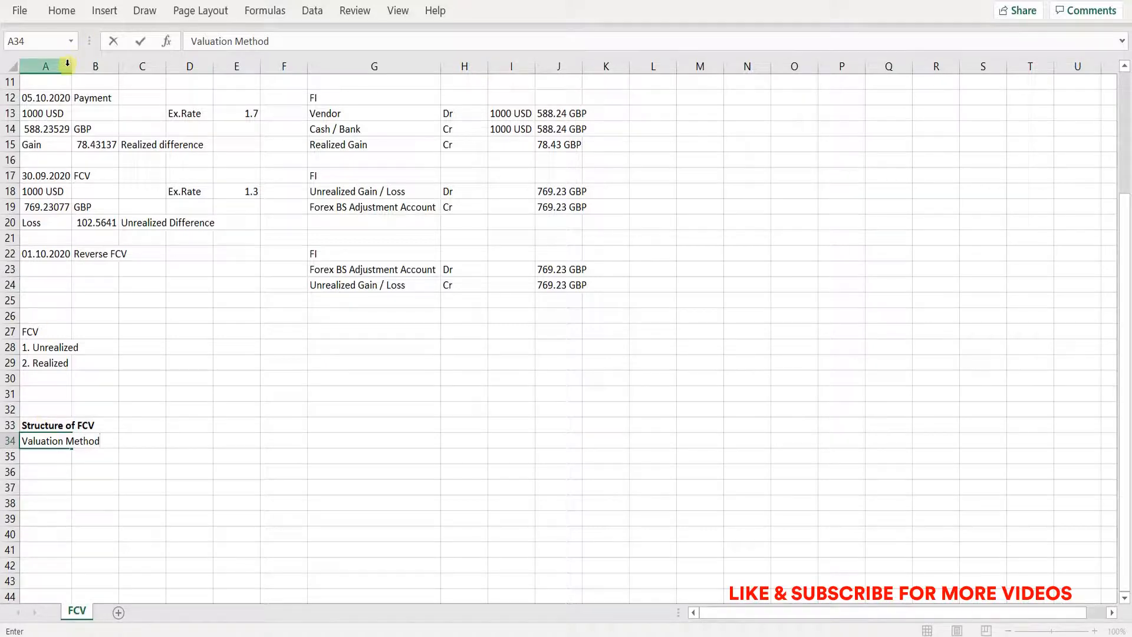
key(Tab)
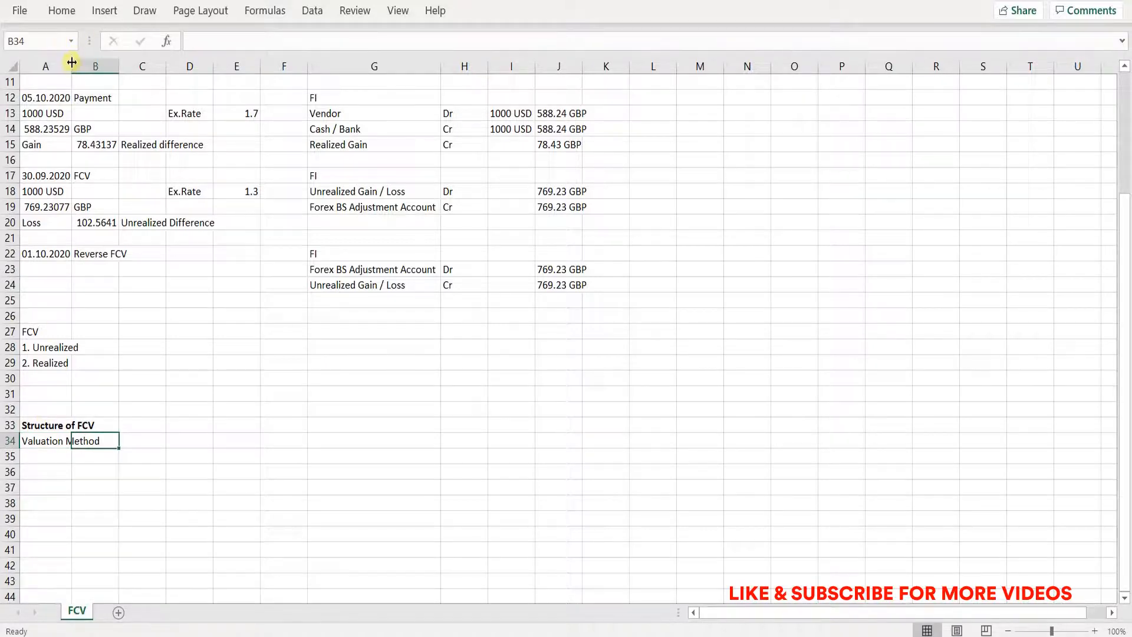
double_click(71, 65)
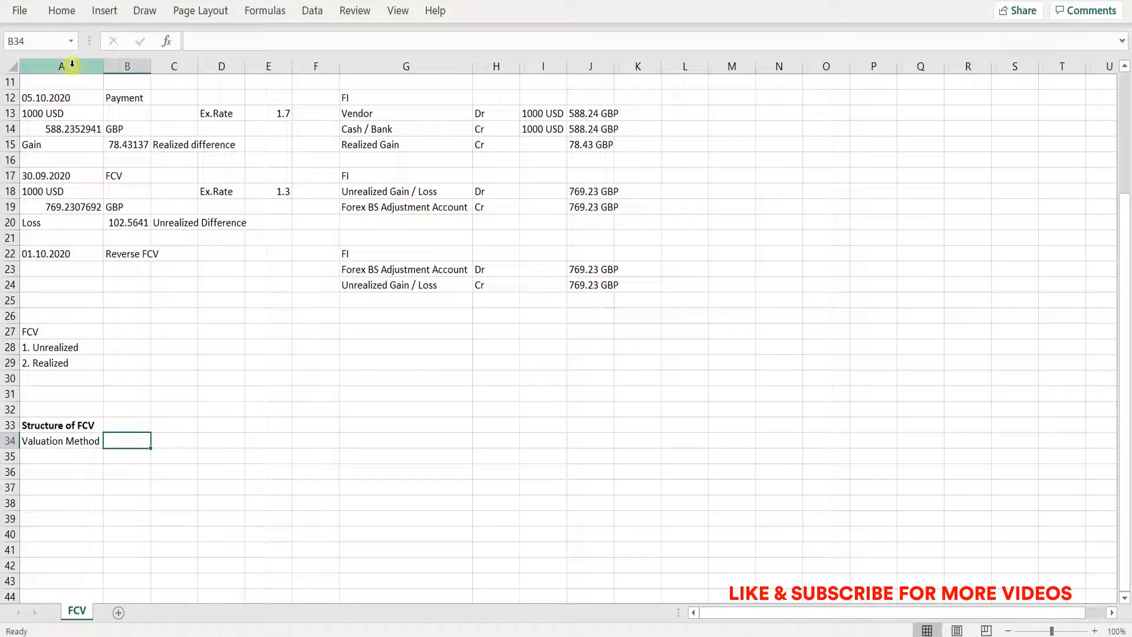
text(IFRS, GAAP)
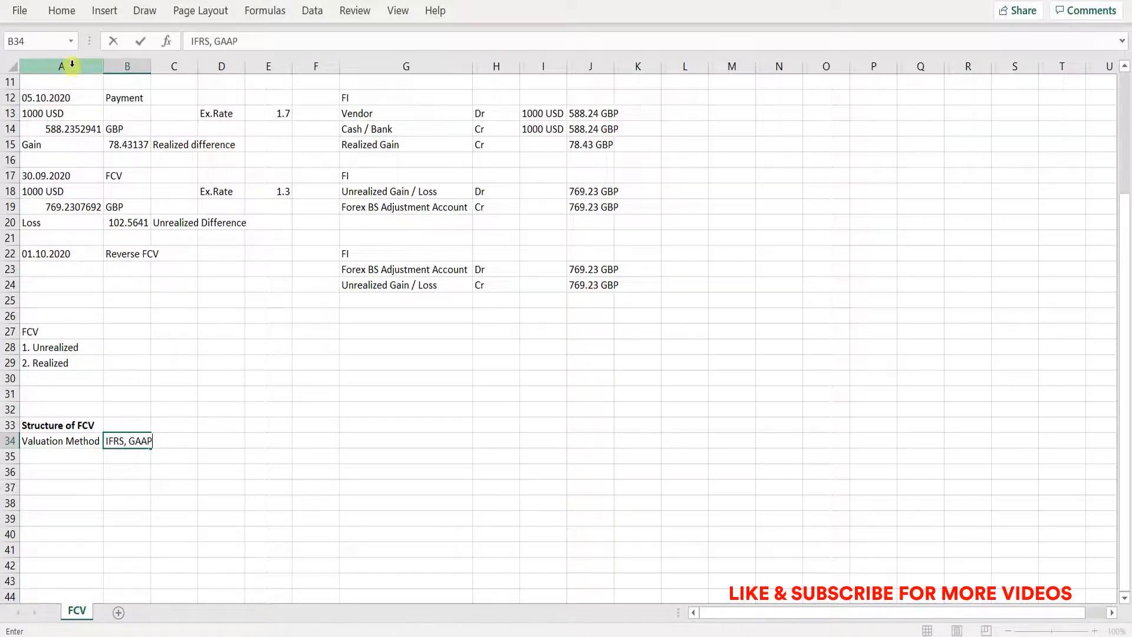
key(ctrl+Return)
key(Return)
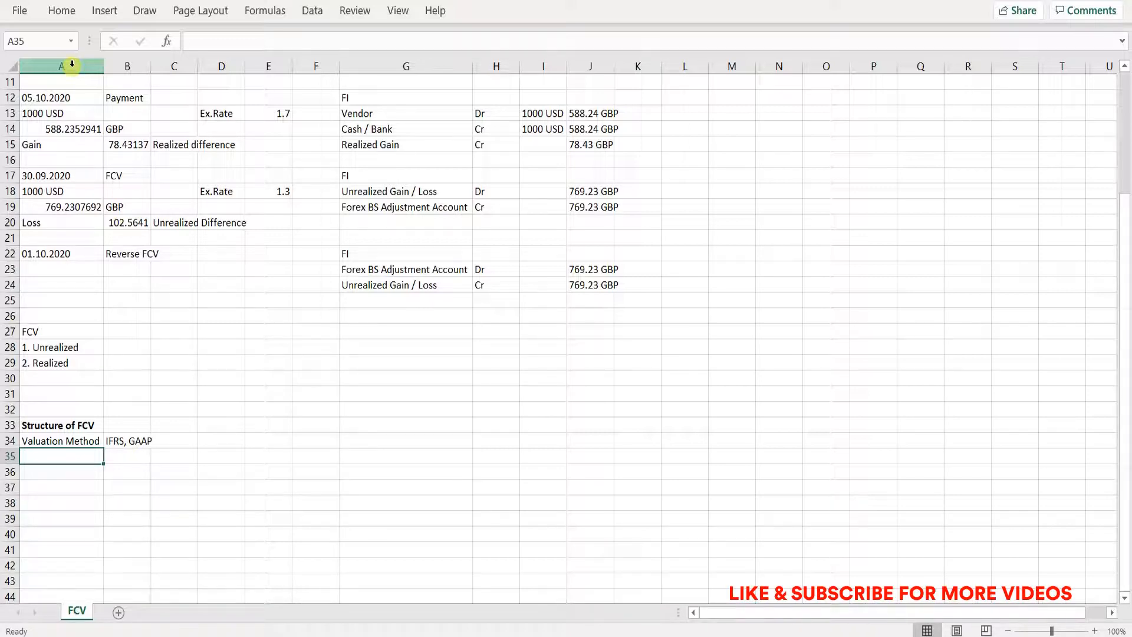
Add the row "Valuation Area" in A35 with the note "Assigned to Valuation Method" in B35.
text(Valuation Area)
key(Tab)
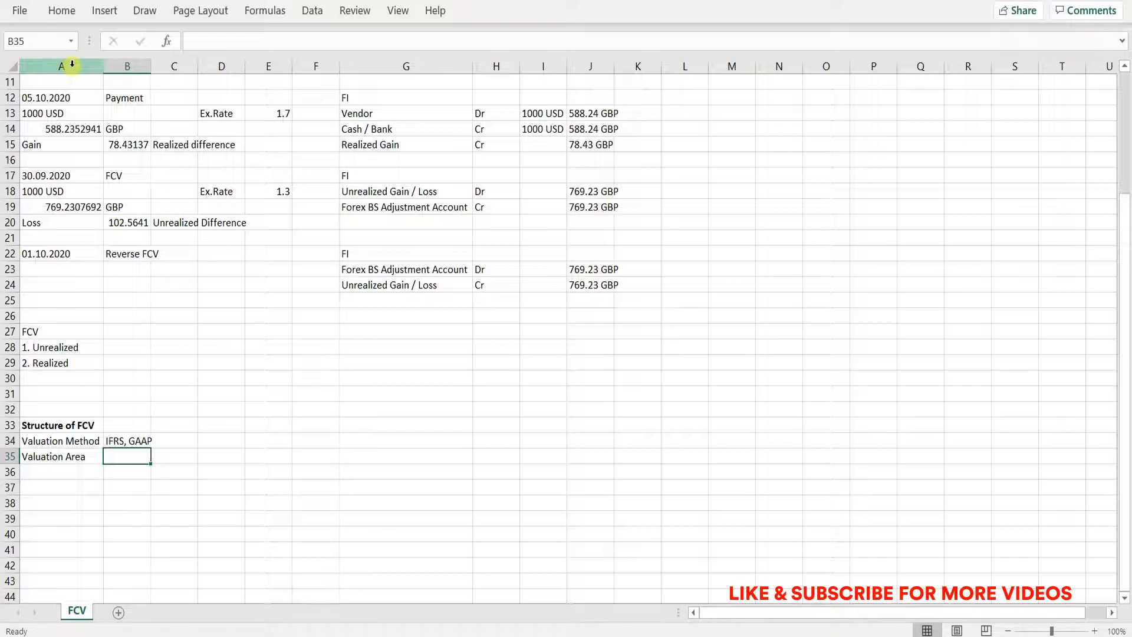
key(Return)
key(Up)
key(Right)
text(Assigned to Va)
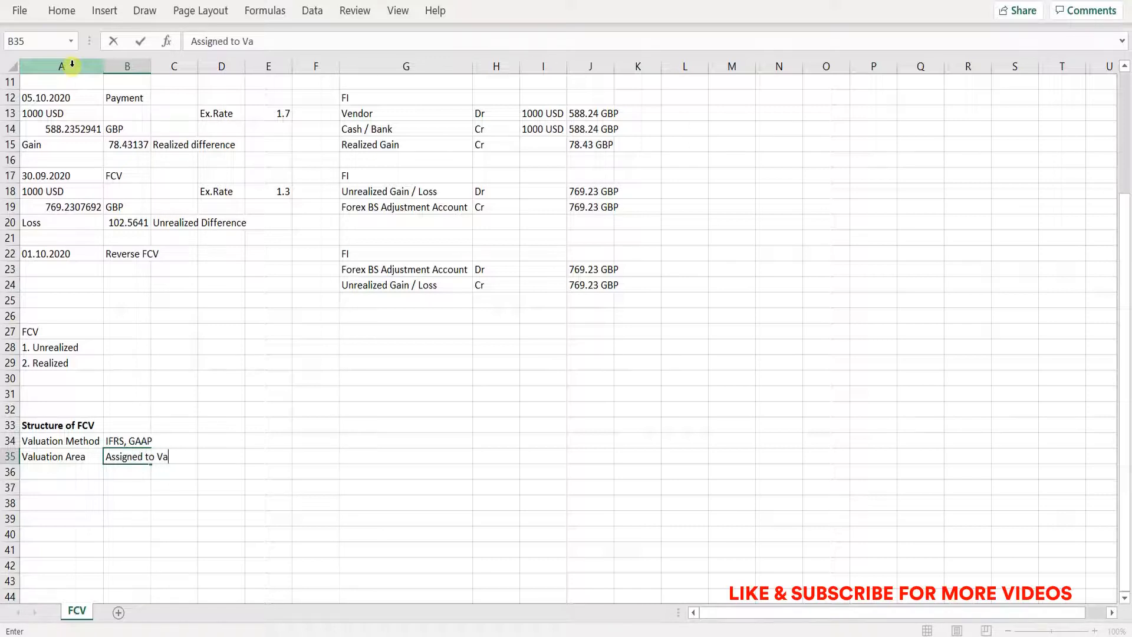
text(luation Method)
key(Return)
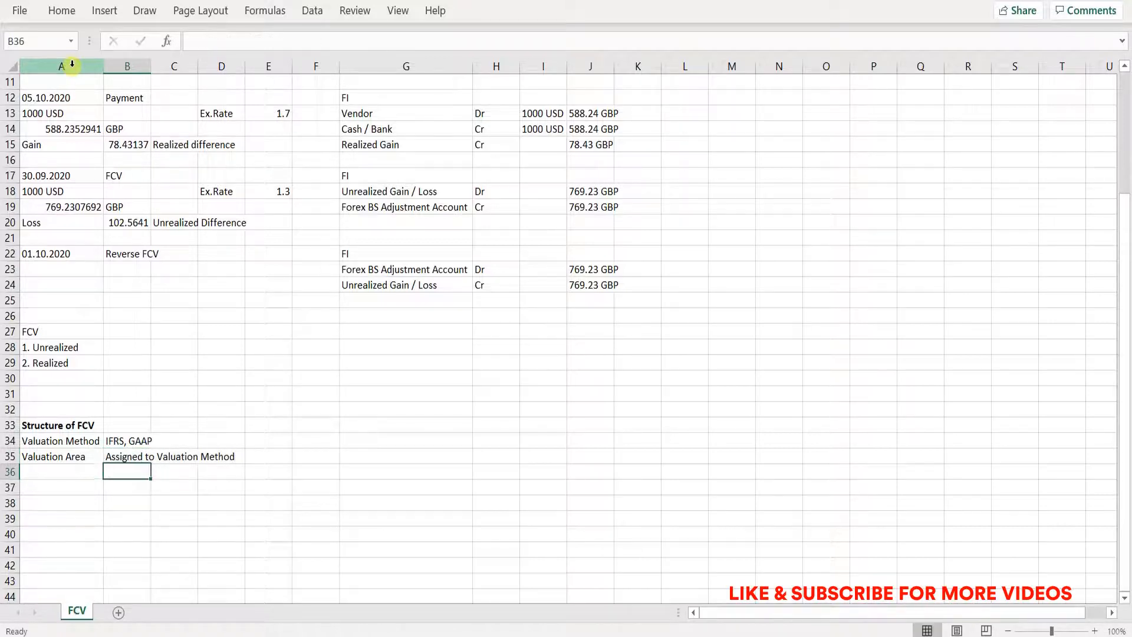
Add the row "Accounting Princple" with the note "Assigned to the valuation area" in row 36, and auto-fit column A again.
key(Left)
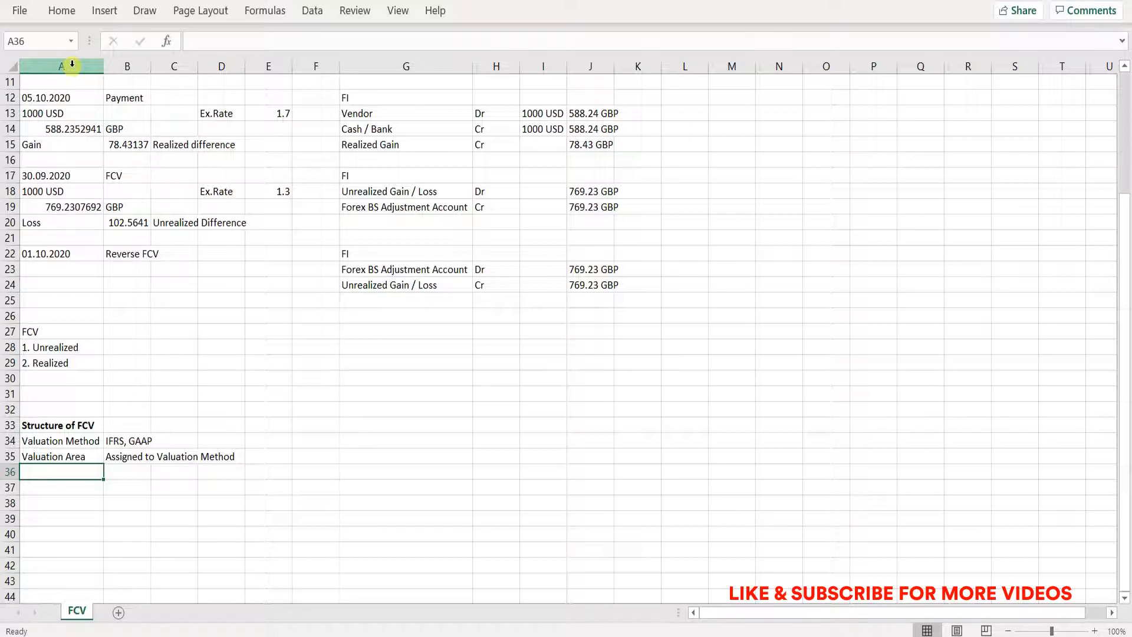
text(Accounting Princple)
key(Tab)
text(Assigned to the valuation area)
key(Return)
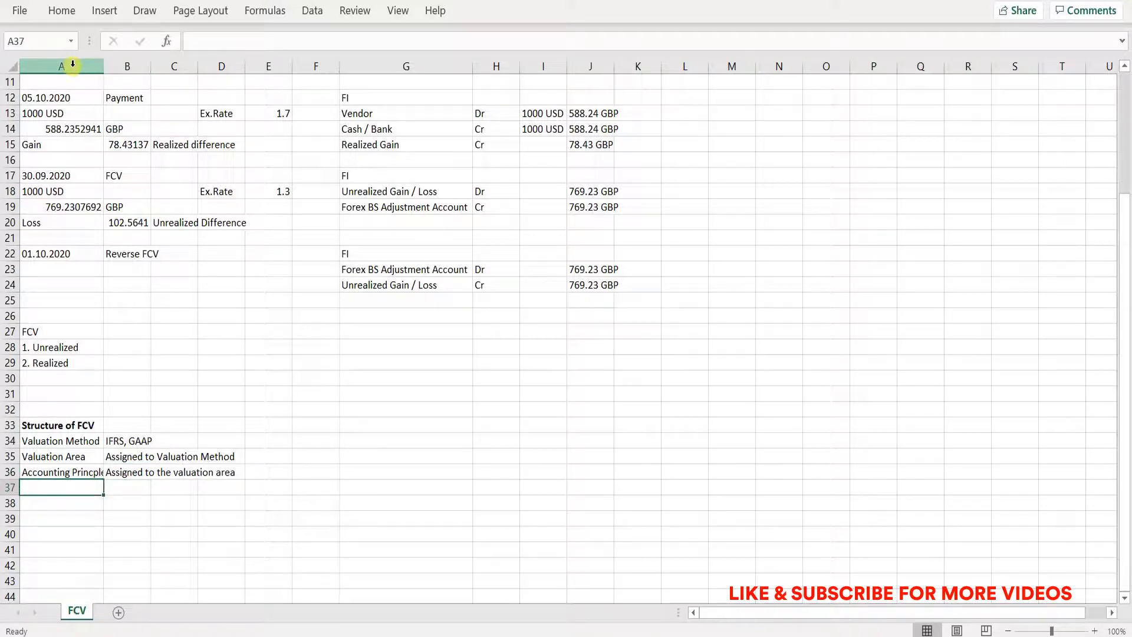
double_click(104, 64)
click(147, 472)
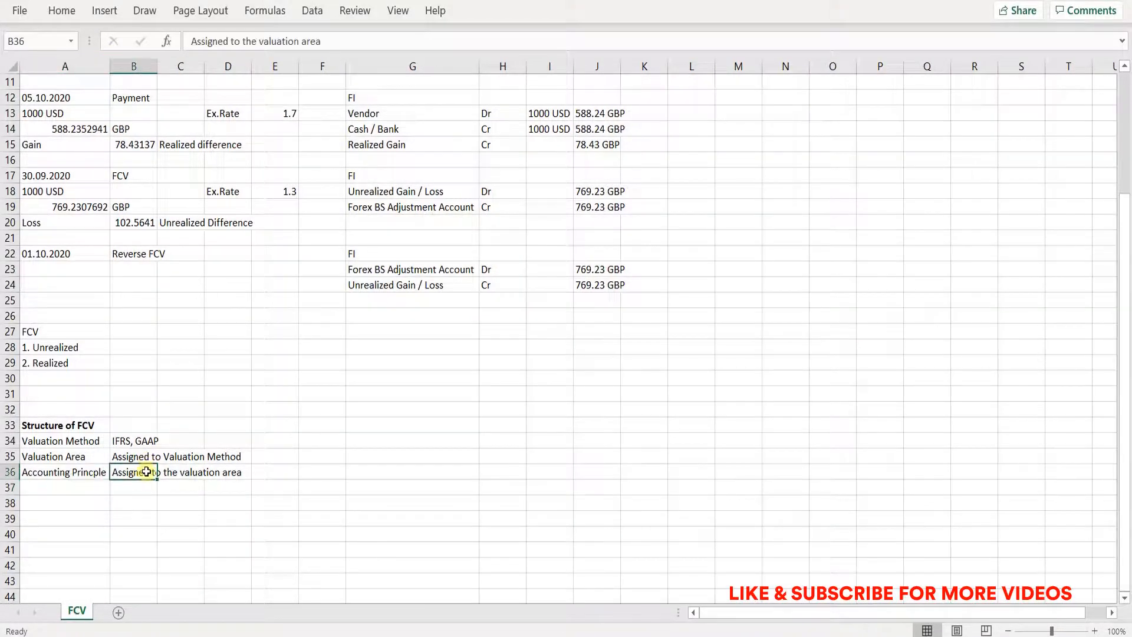
click(94, 457)
click(97, 440)
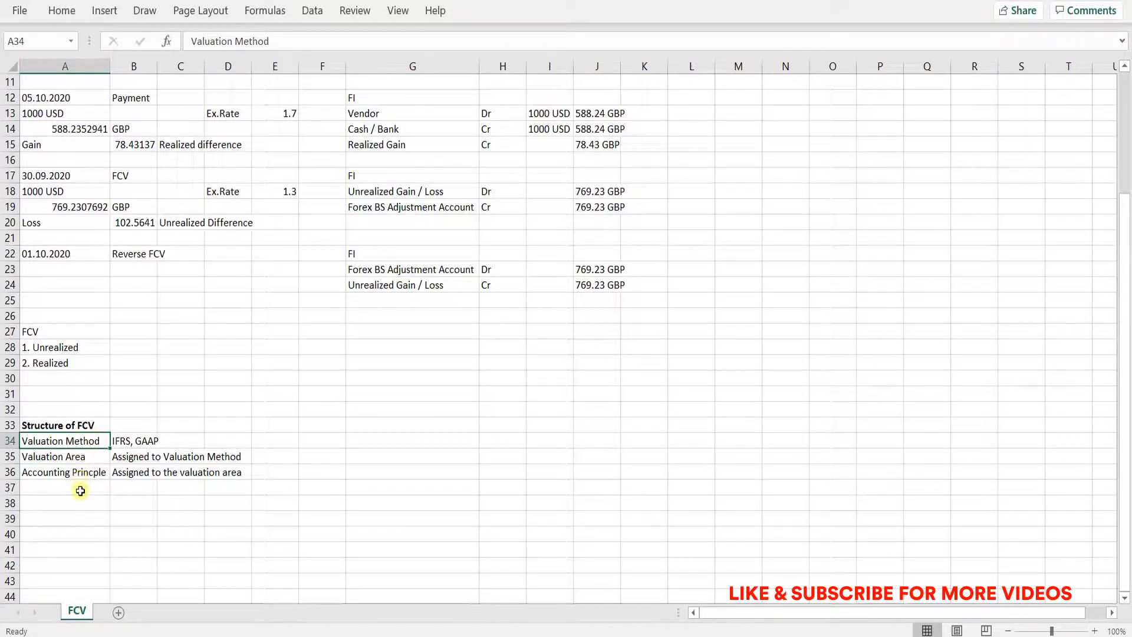
Add the row "Ledger" in A37 with the note "Assigned to accountng principle" in B37.
click(80, 492)
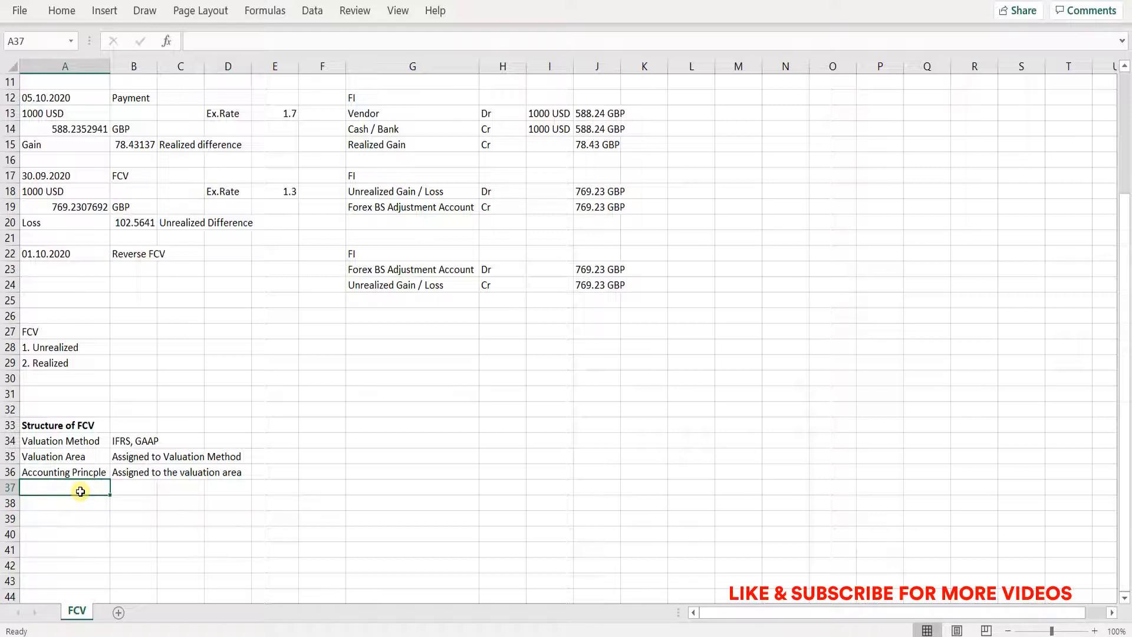
text(Ledger)
key(Tab)
text(As)
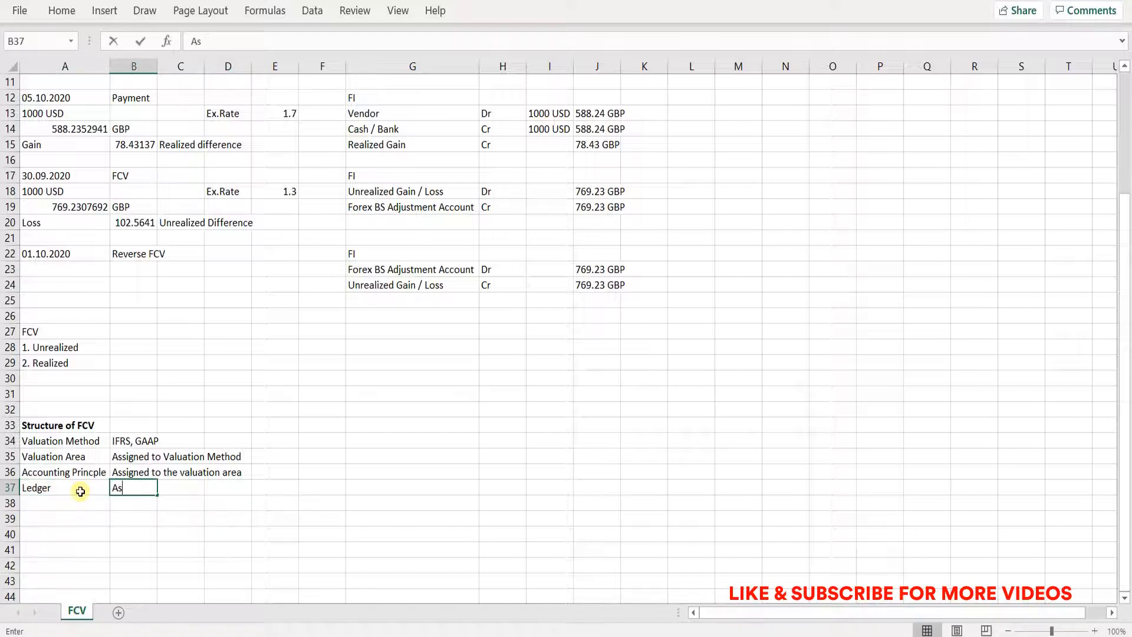
text(signed to accou)
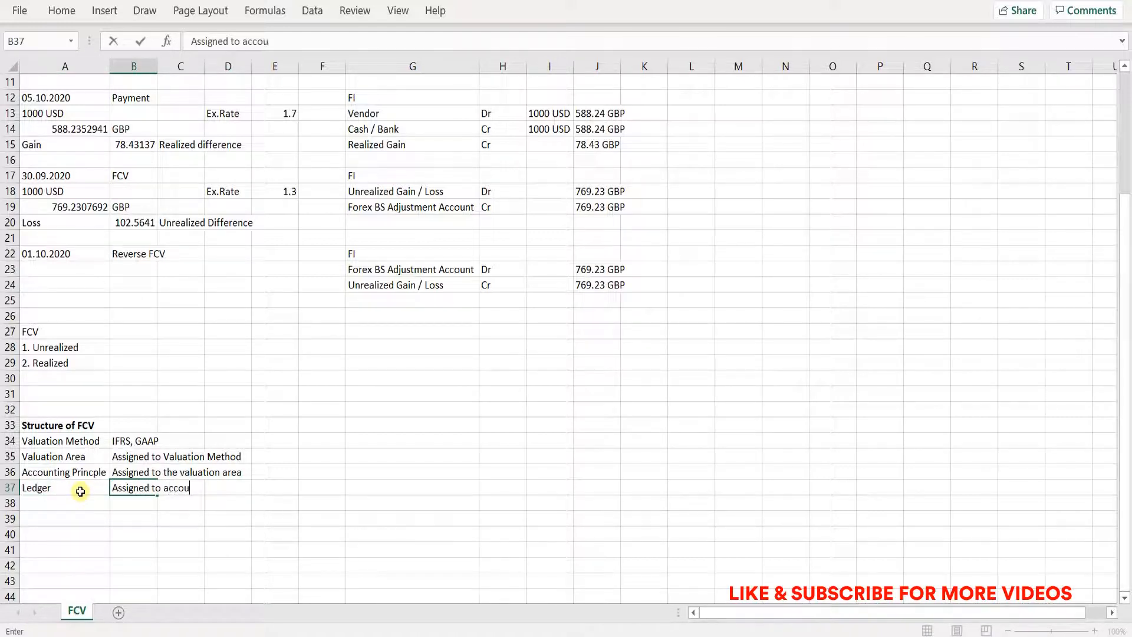
text(ntng principle)
key(Return)
Correct the misspelled word in B37 so the note reads "Assigned to accounting principle".
key(Up)
key(Right)
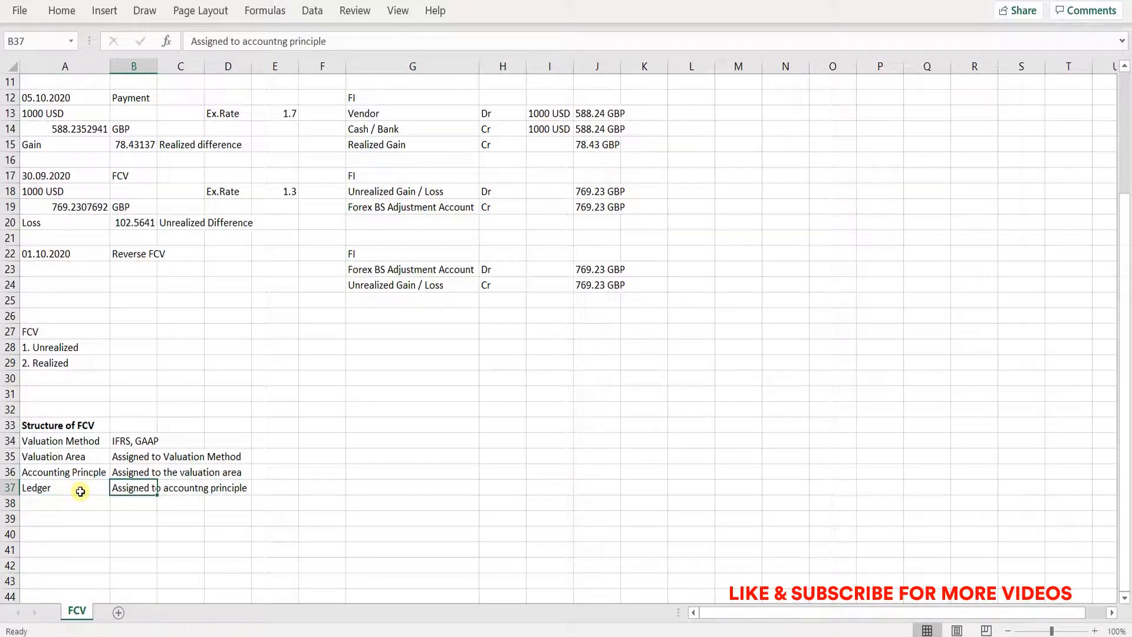
key(F2)
key(Left)
key(Left)
key(Left)
key(Left)
key(Left)
key(Left)
key(Left)
key(Left)
key(Left)
key(Left)
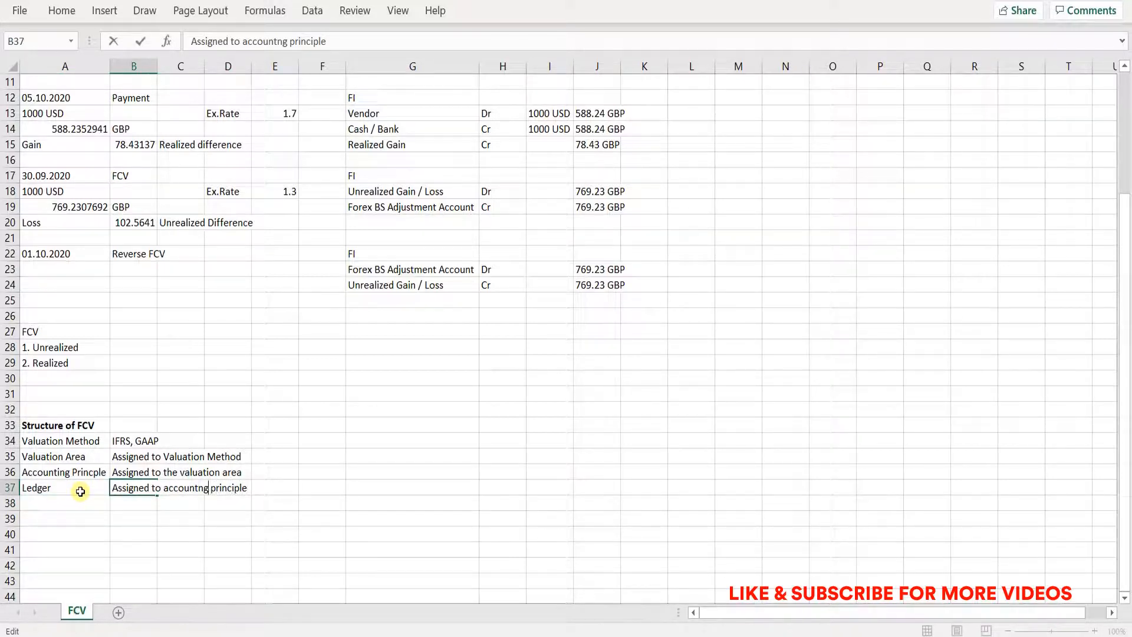
text(i)
key(Return)
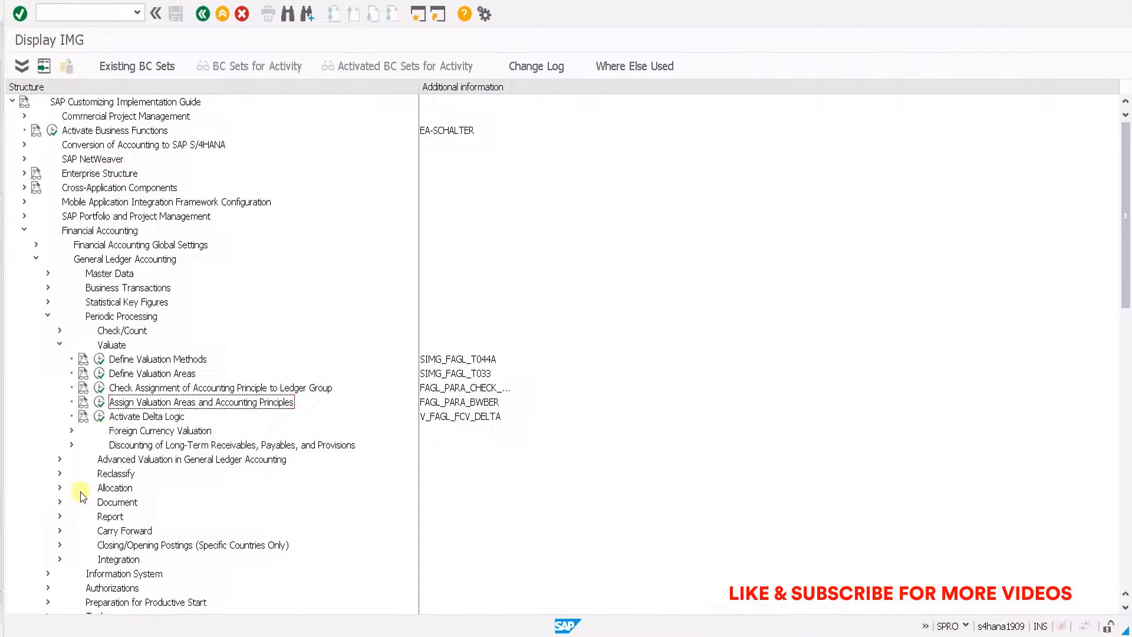
In the SAP customizing guide, open Define Valuation Methods and browse the existing methods down to EVR and beyond.
click(96, 358)
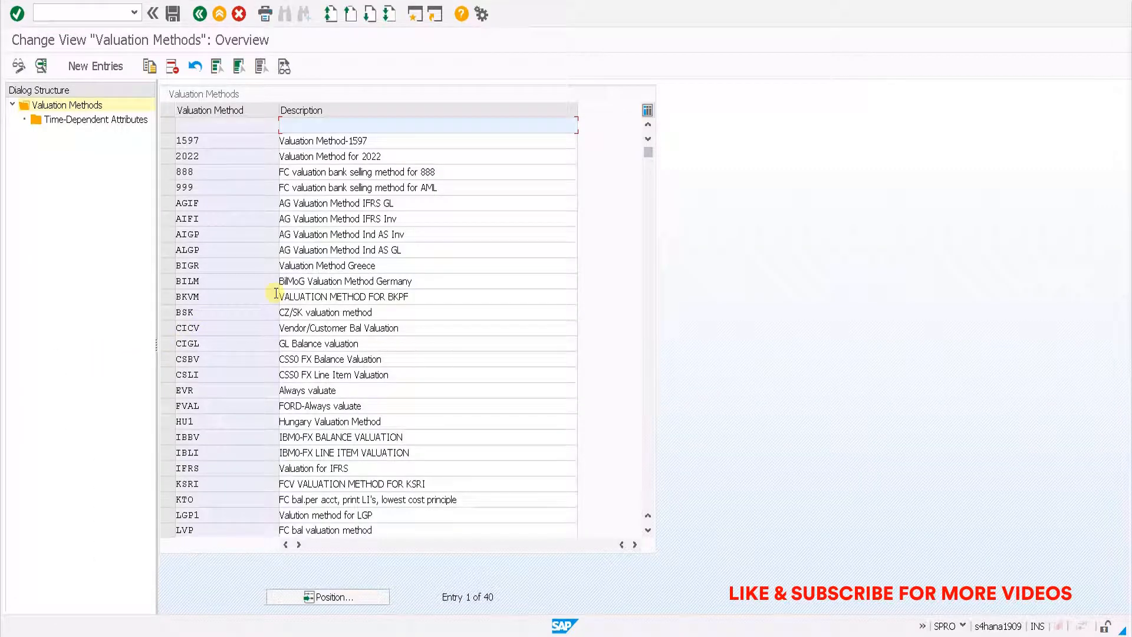
scroll(276, 293, down, 6)
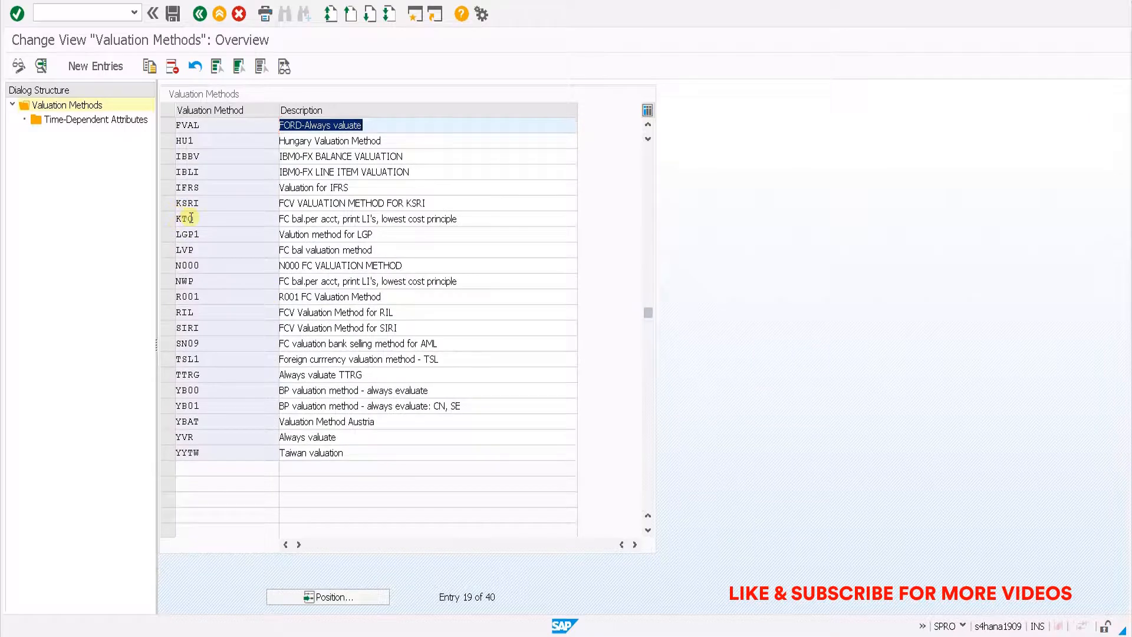
scroll(185, 214, up, 4)
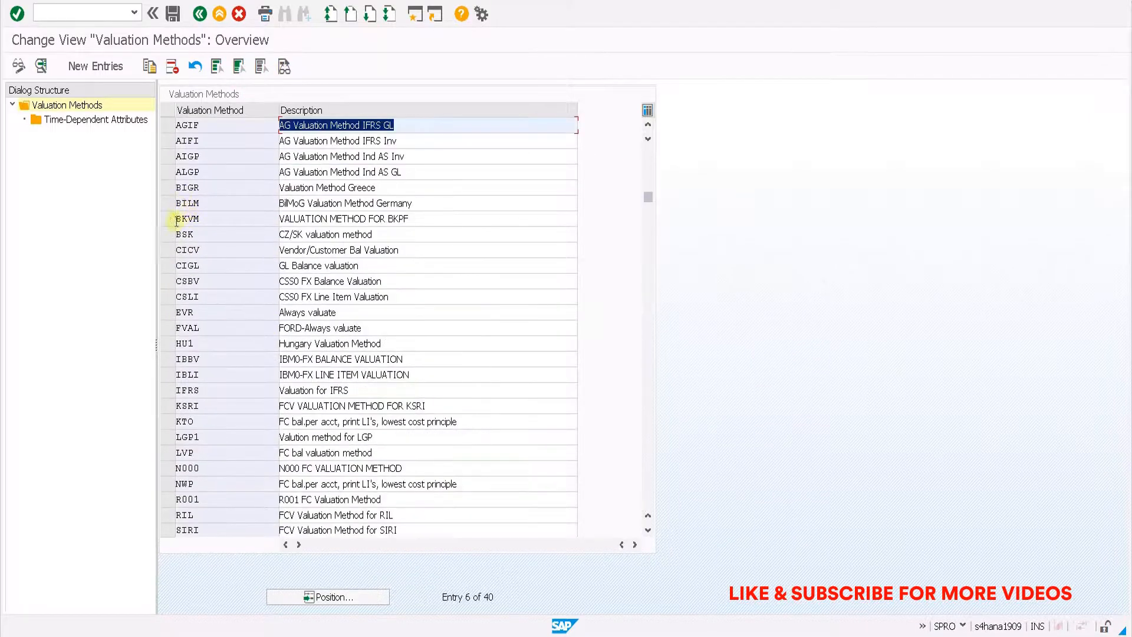
click(167, 312)
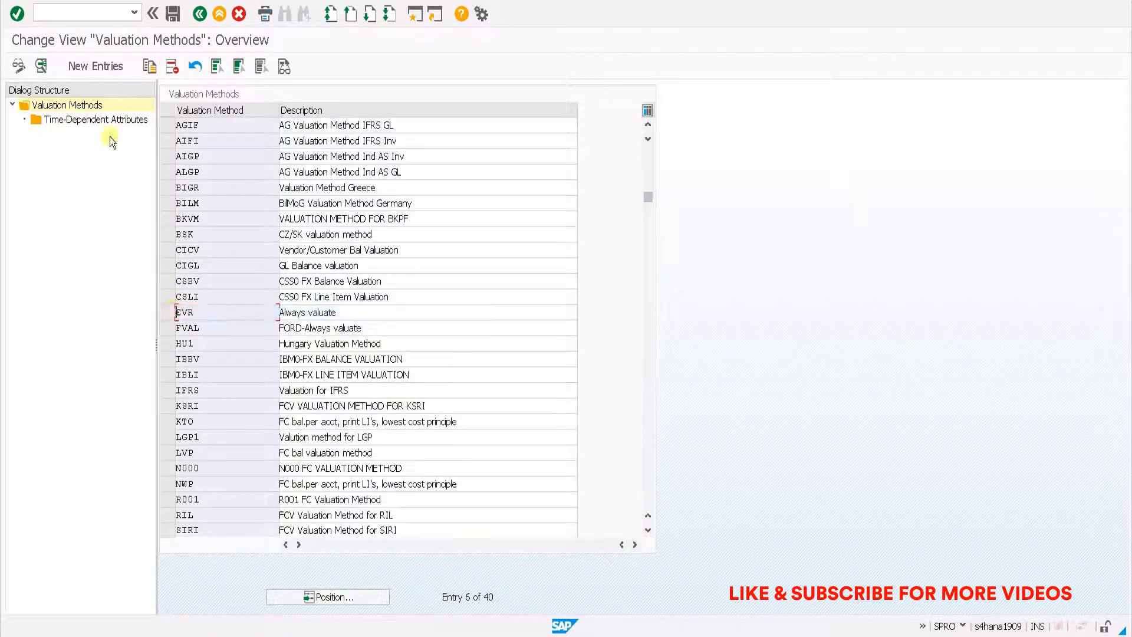
Create a new valuation method entry AVGB with the description "AVGB FCV Method for IFRS".
click(110, 62)
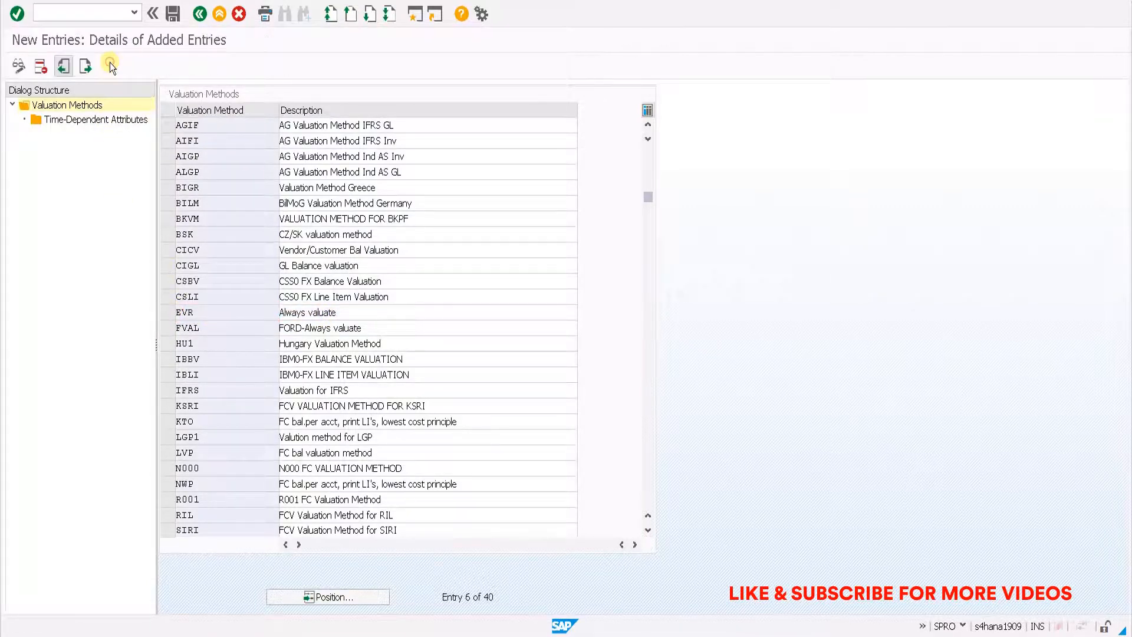
text(AVGB)
click(344, 111)
text(AVGB FCV Method for IFRS)
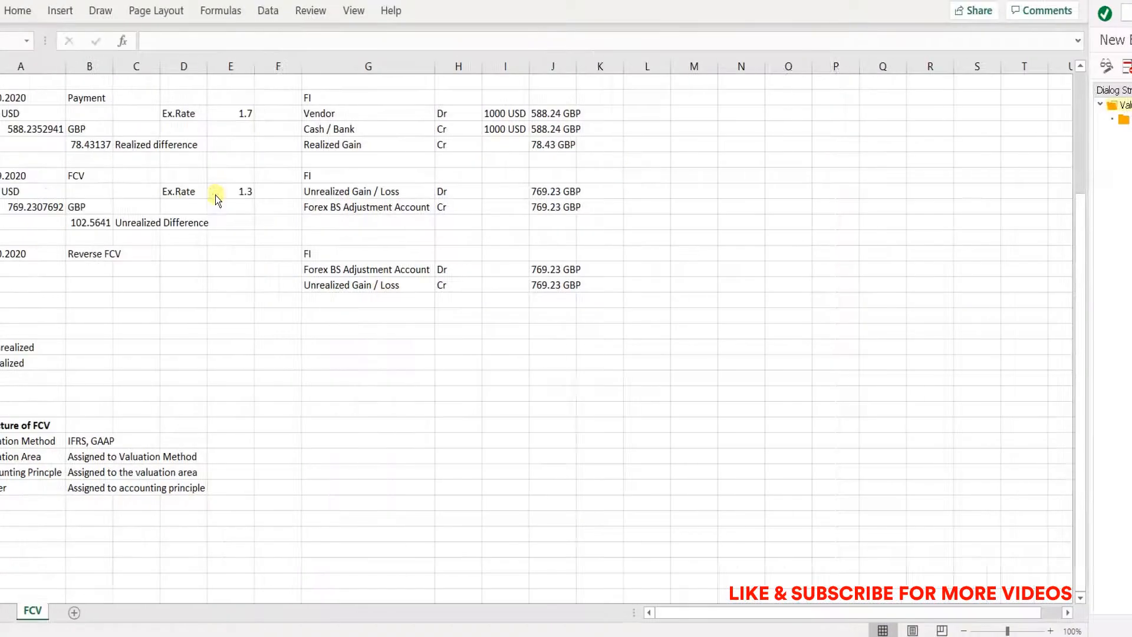
Back in the Excel sheet, enter the bold heading "Valuation Principles" in A40 and start the numbered item "1." in A42.
key(Down)
key(Down)
key(Left)
text(Valu)
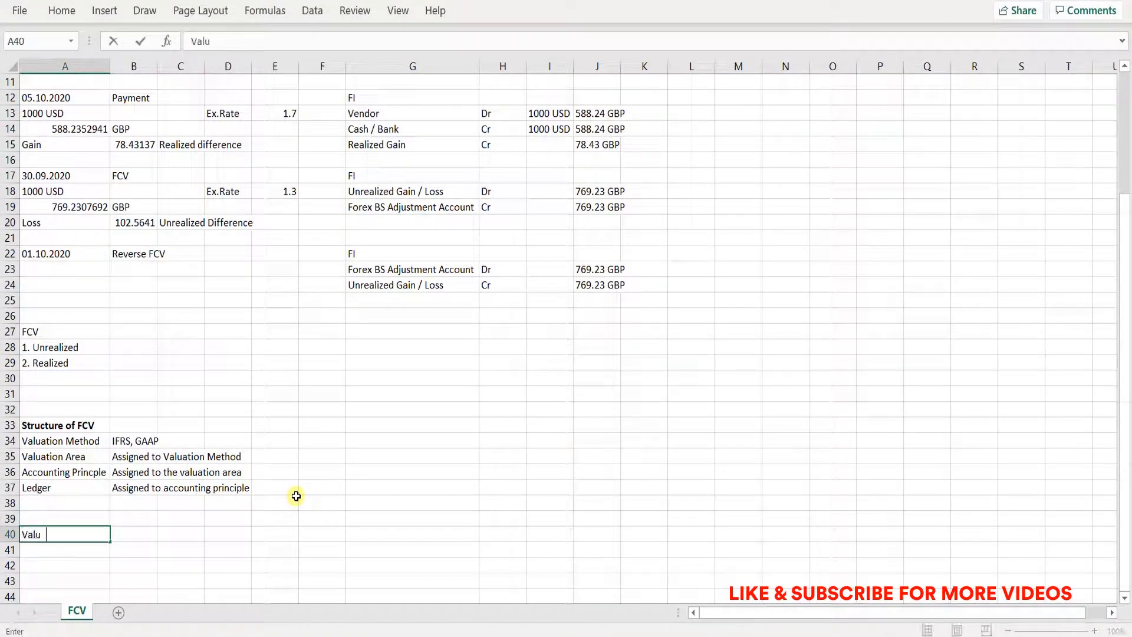
text(ation Principles)
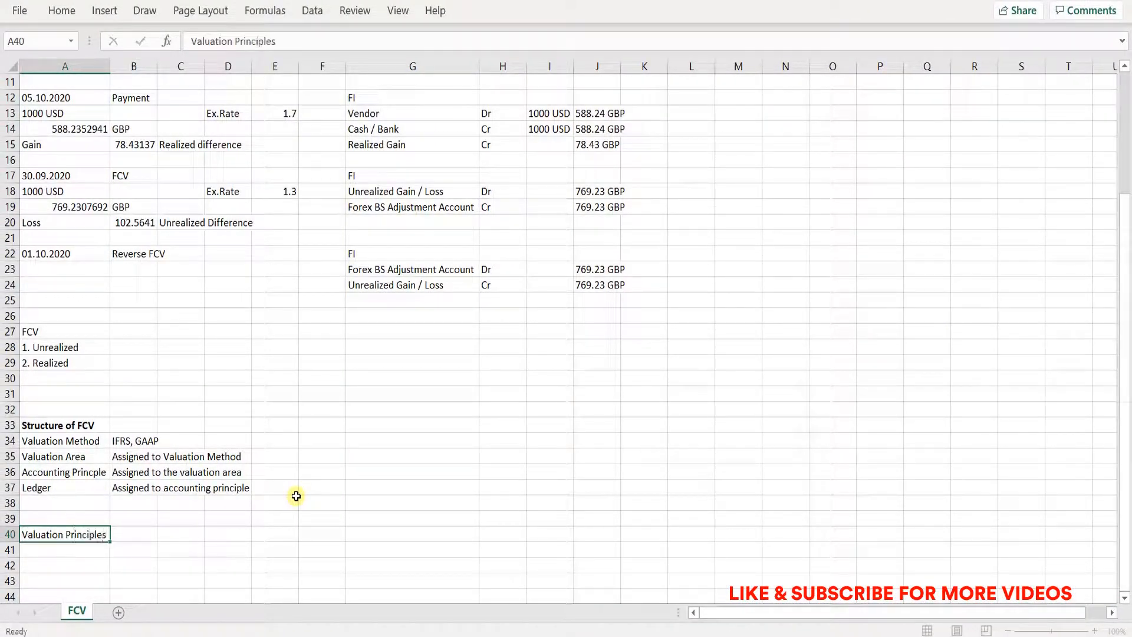
key(Return)
key(Up)
key(ctrl+b)
key(Down)
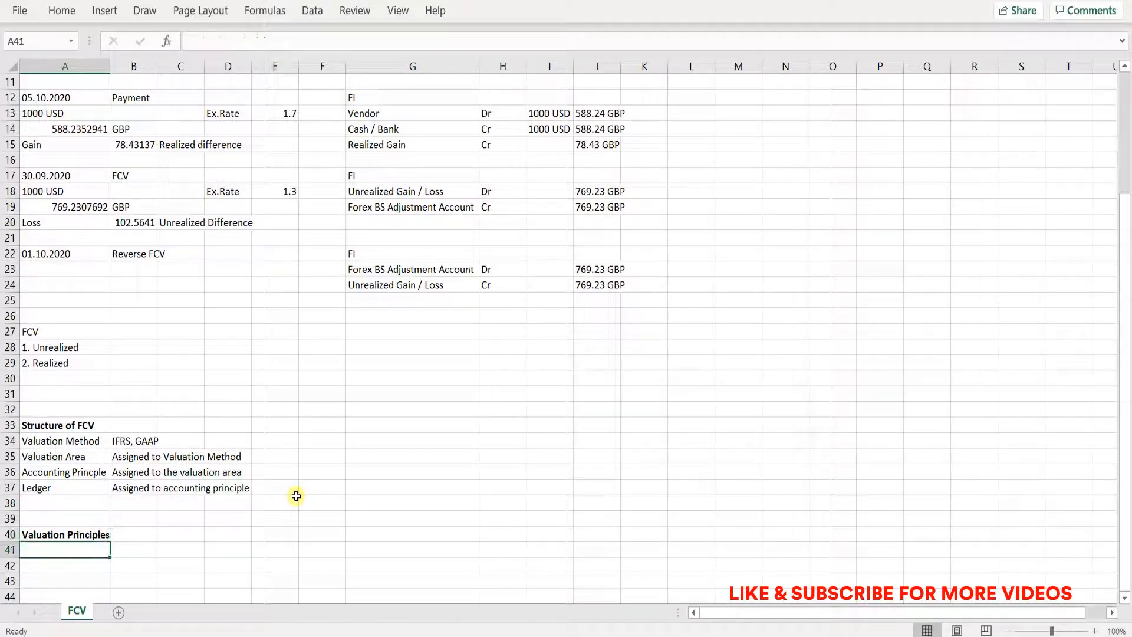
key(Down)
text(1.)
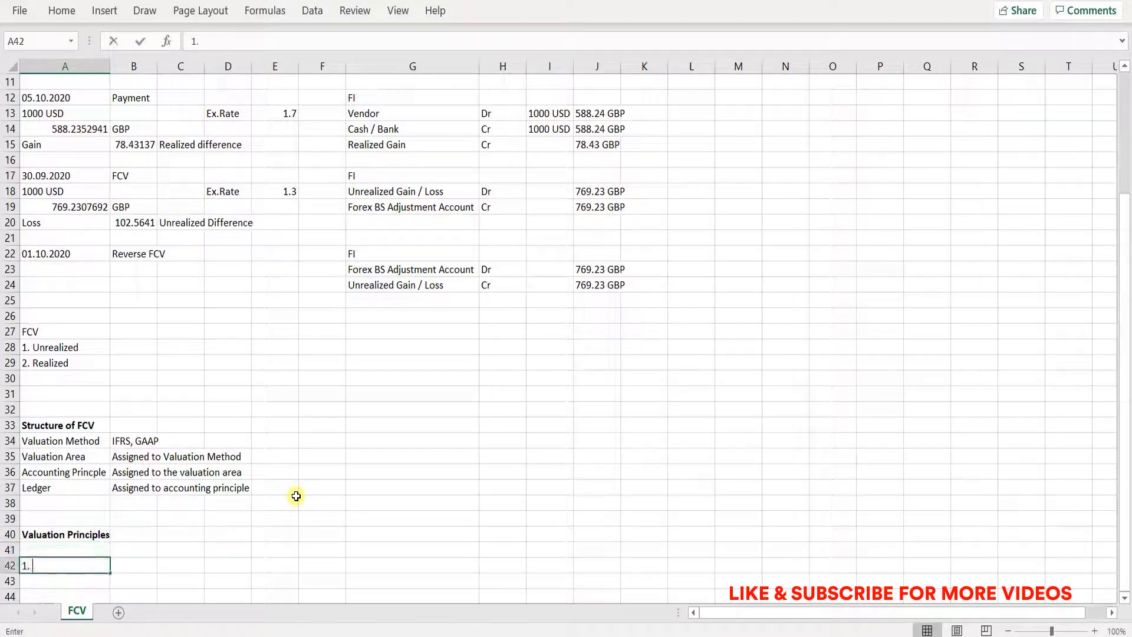
text( Lower)
key(BackSpace)
key(BackSpace)
key(BackSpace)
key(BackSpace)
key(BackSpace)
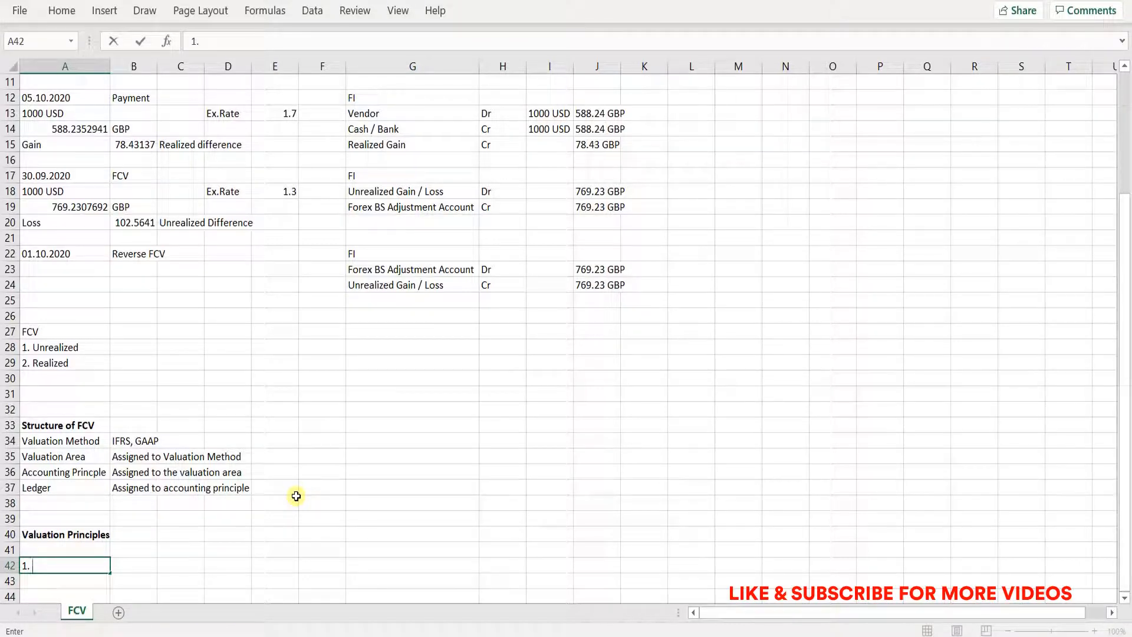
Complete the first principle in A42 as "1. Always valuate".
text(Always valuate)
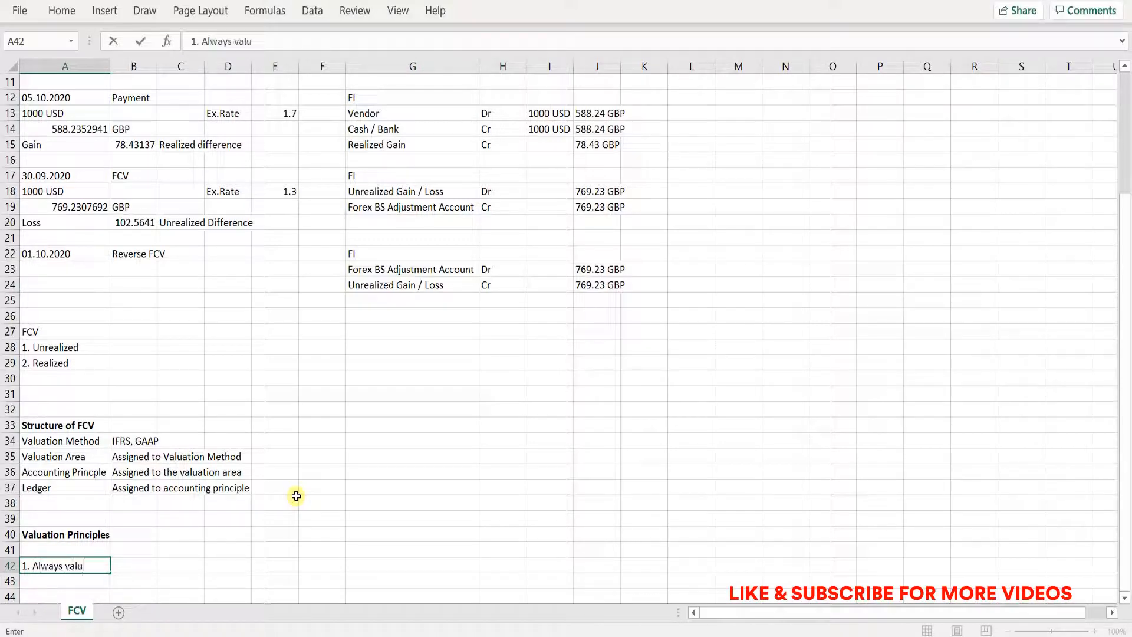
key(Return)
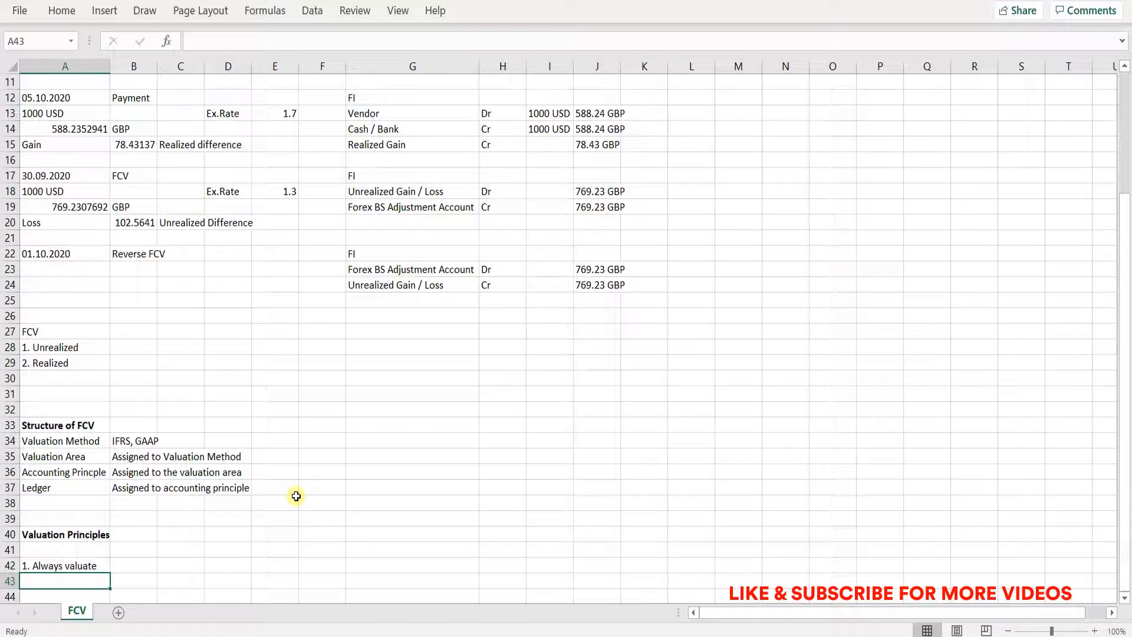
click(296, 496)
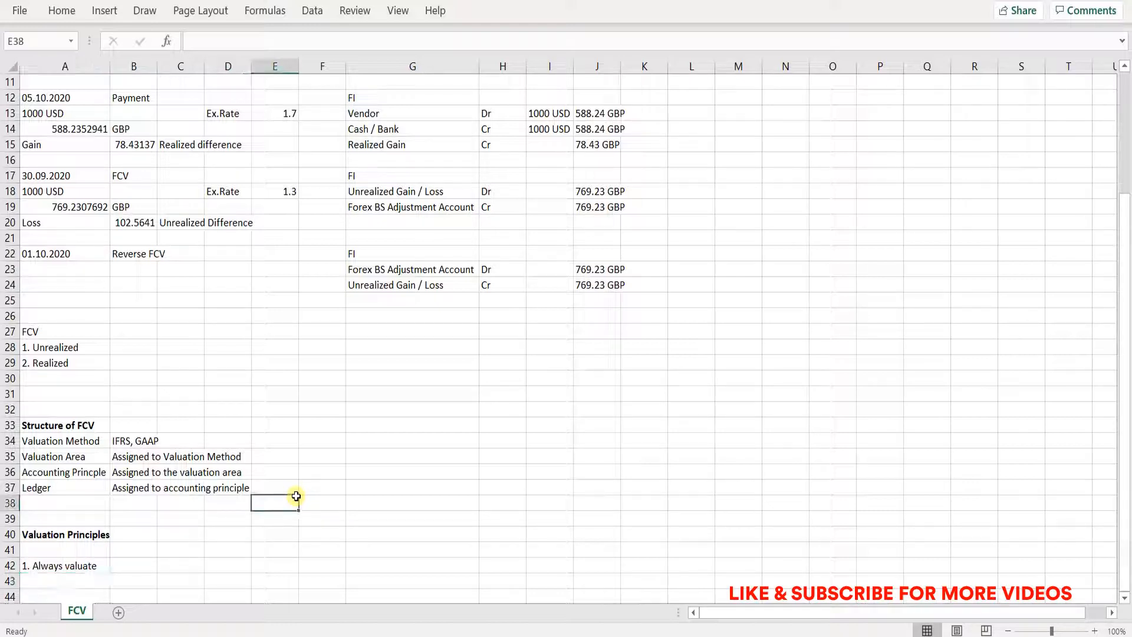
click(86, 582)
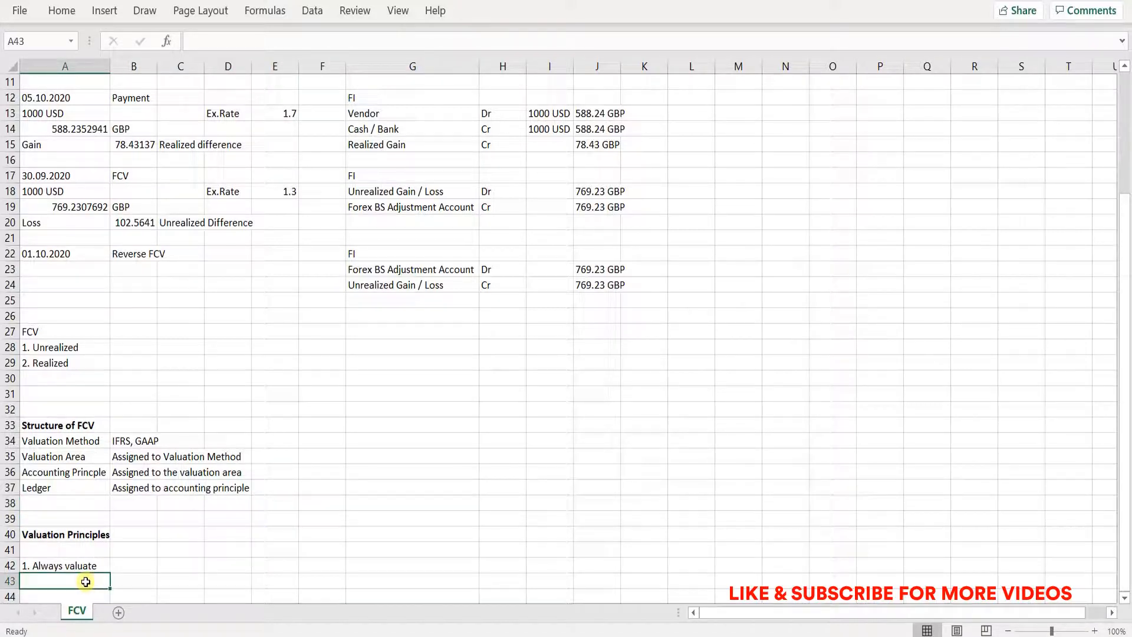
key(Down)
text(2.)
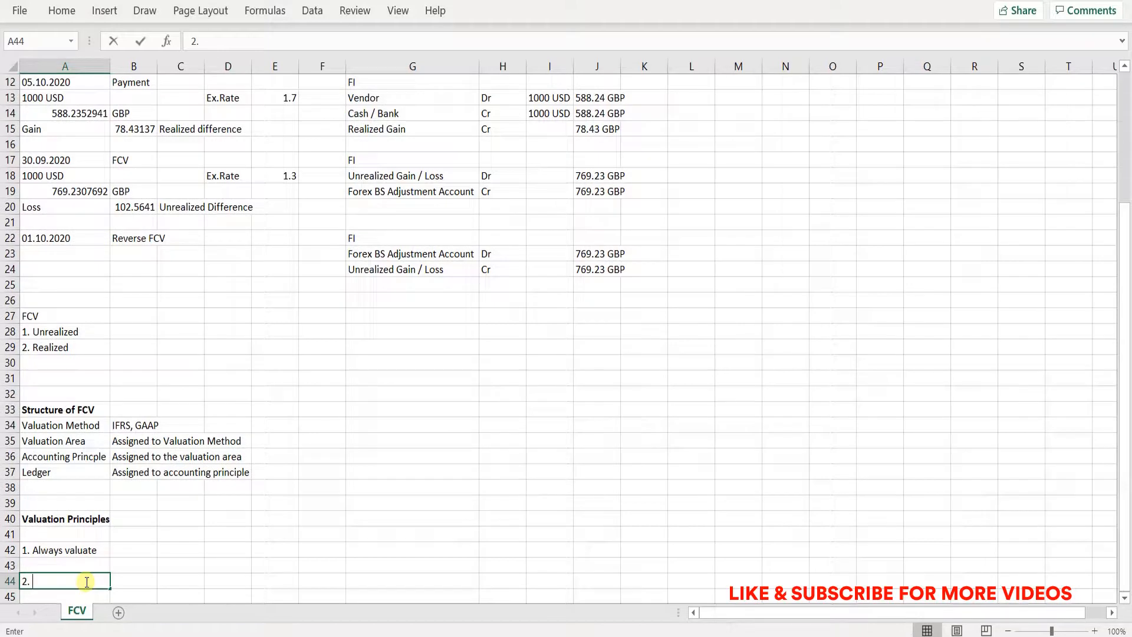
key(BackSpace)
key(BackSpace)
key(Escape)
Enter the label "Day 1" in C40, beside the Valuation Principles heading.
key(Up)
key(Up)
key(Up)
key(Up)
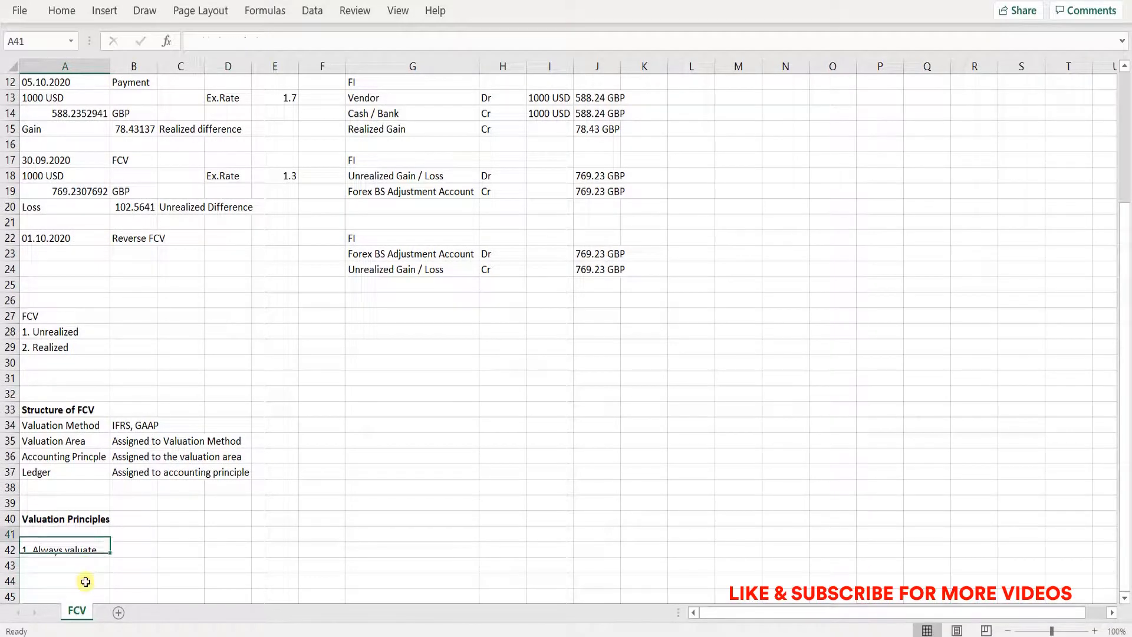
key(Right)
key(Right)
text(0)
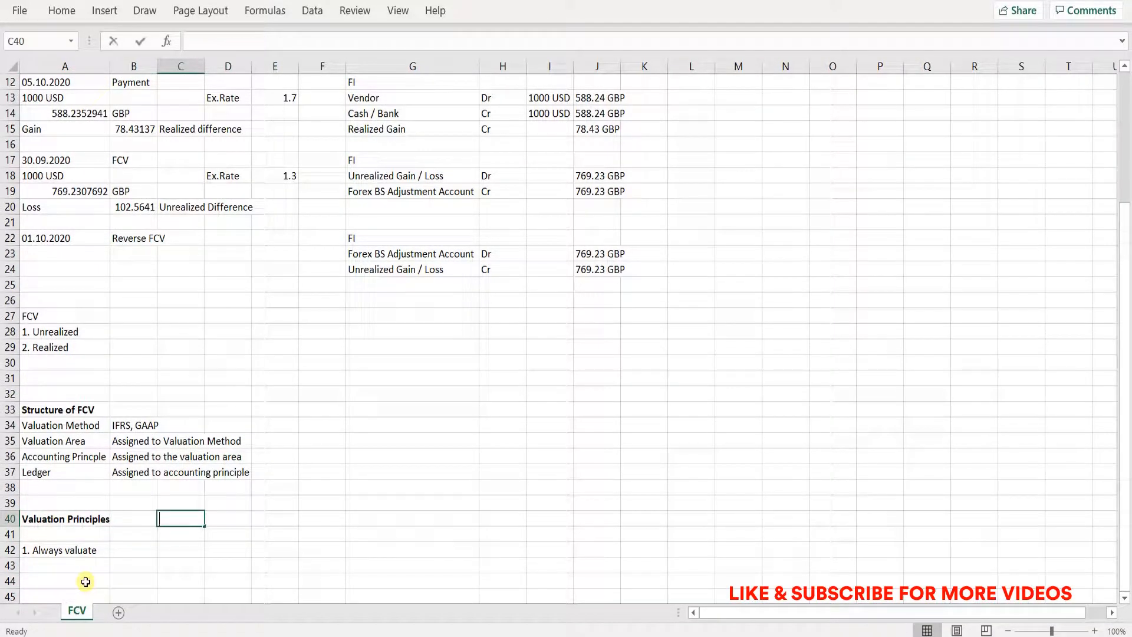
key(BackSpace)
text(Day 1)
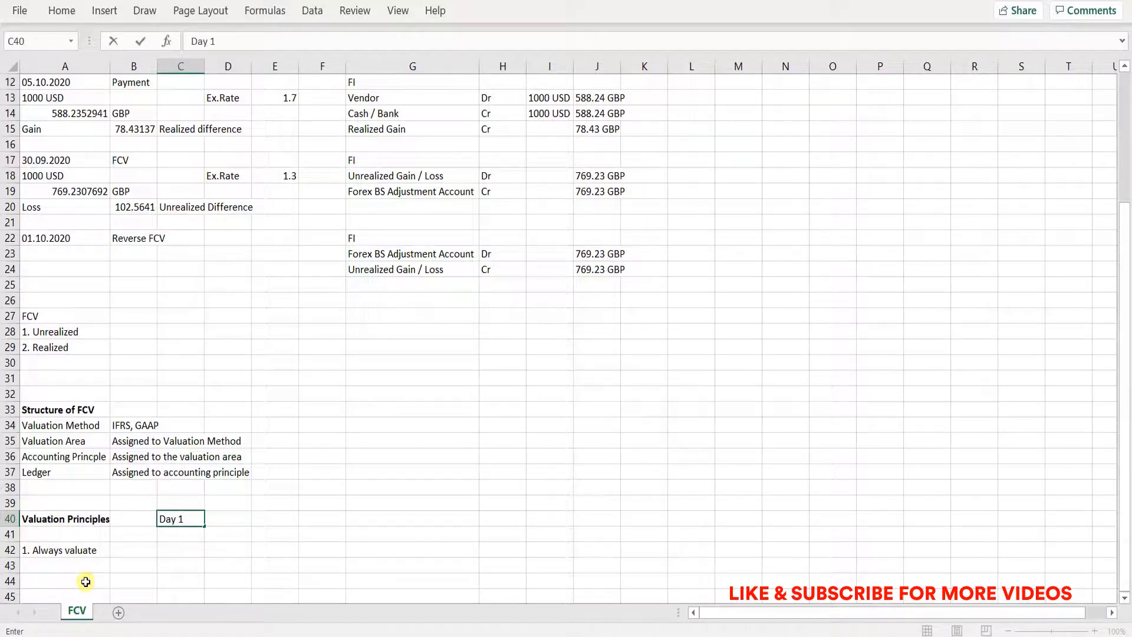
key(Return)
Enter "1000 USD" in C42 on the "1. Always valuate" row.
key(Return)
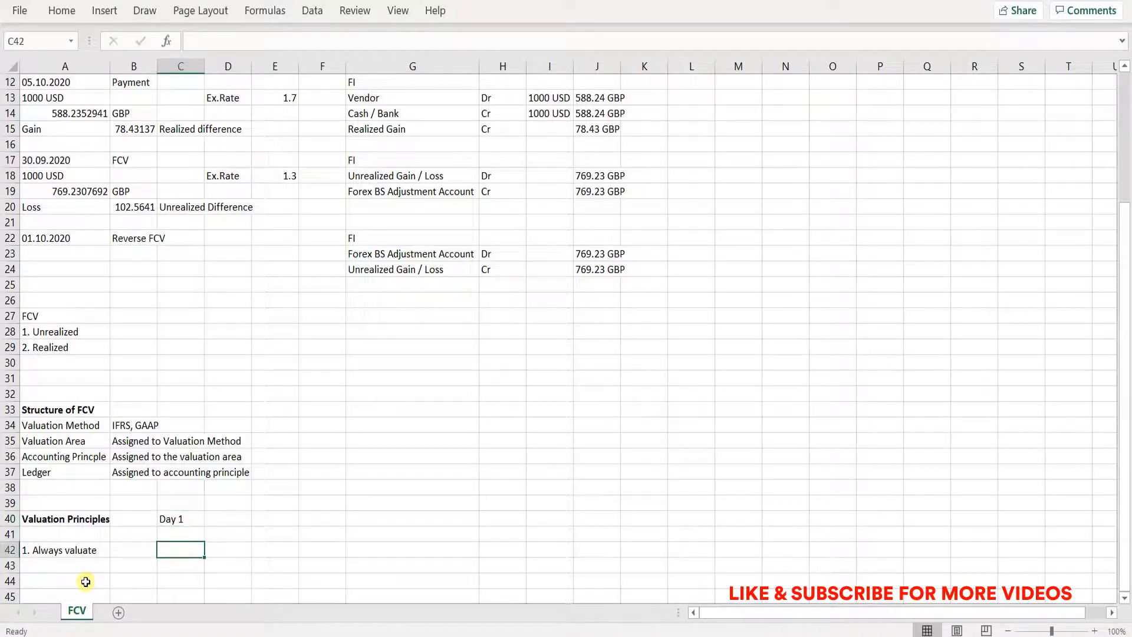
text(1)
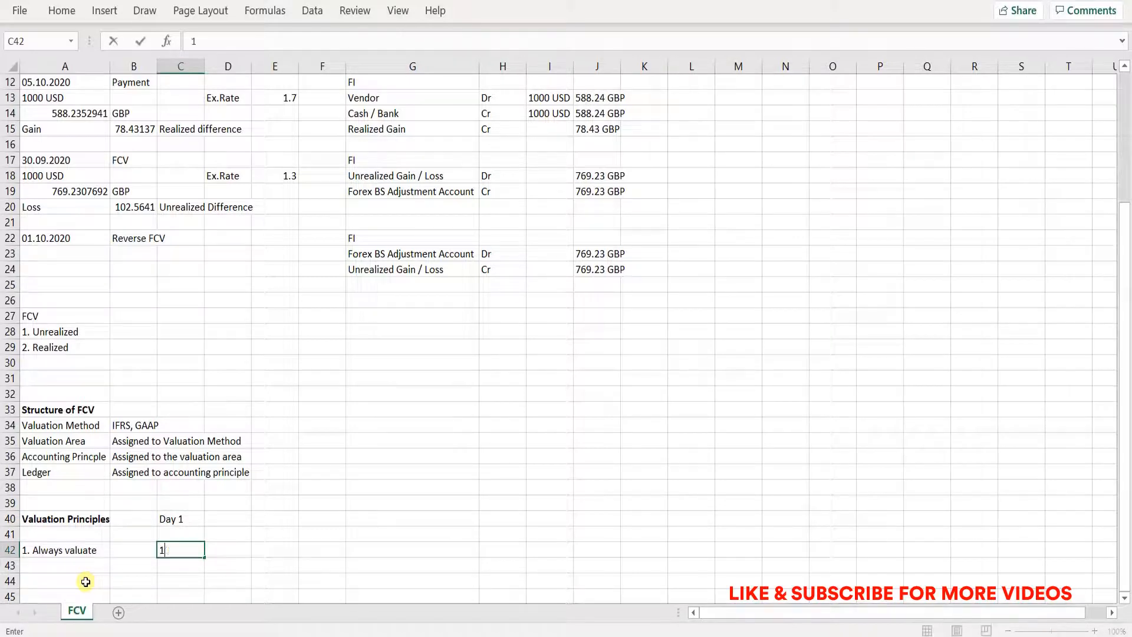
text(000 USD)
key(Return)
key(Up)
key(Up)
key(Down)
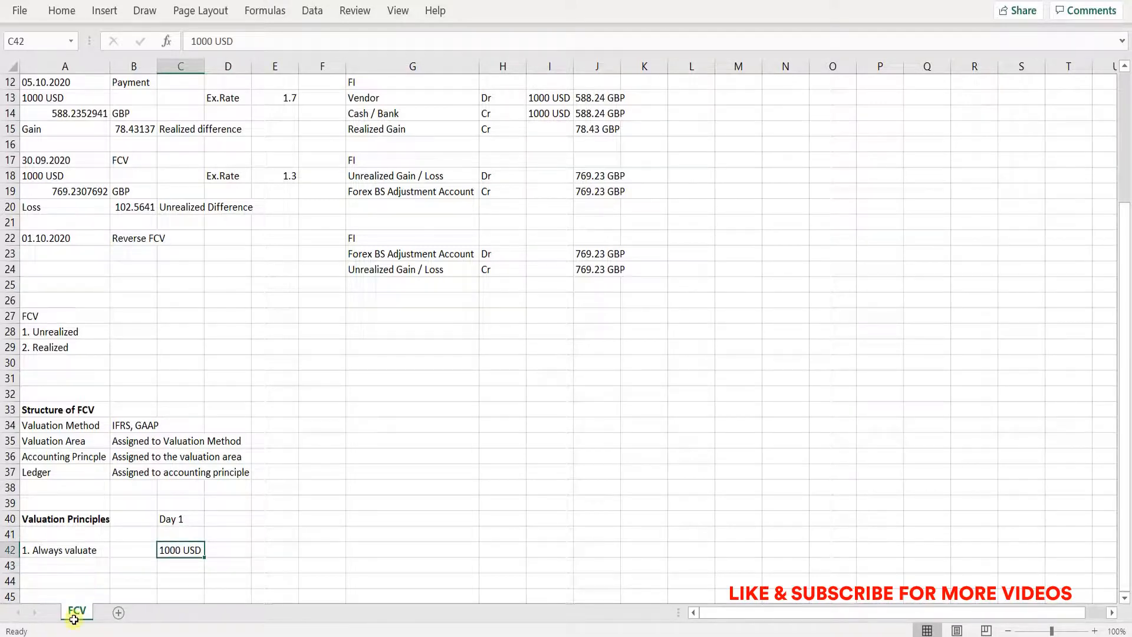
Replace the label in C40 with the date 01.08.2020 and enter "1000 USD" next to it in D40.
click(196, 519)
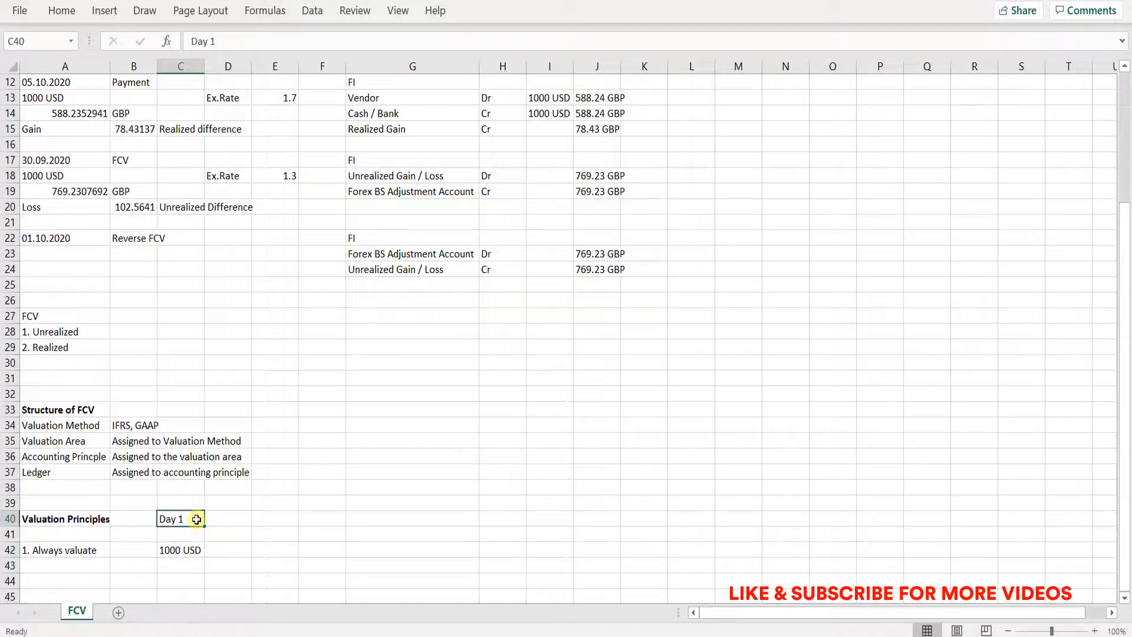
text(01.)
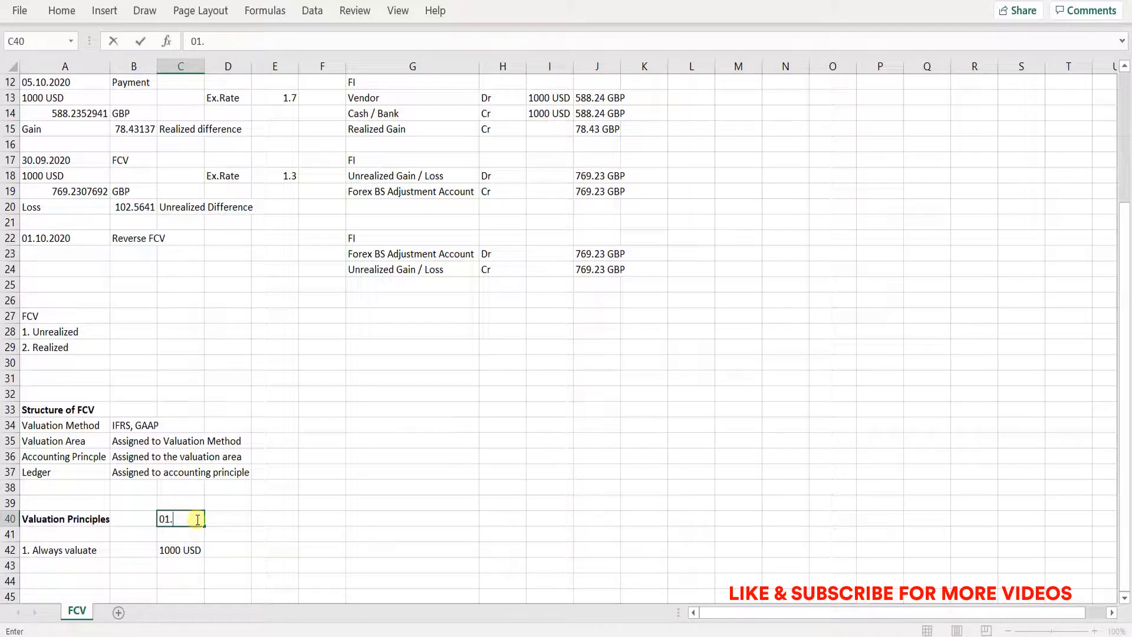
text(08.2020)
key(Tab)
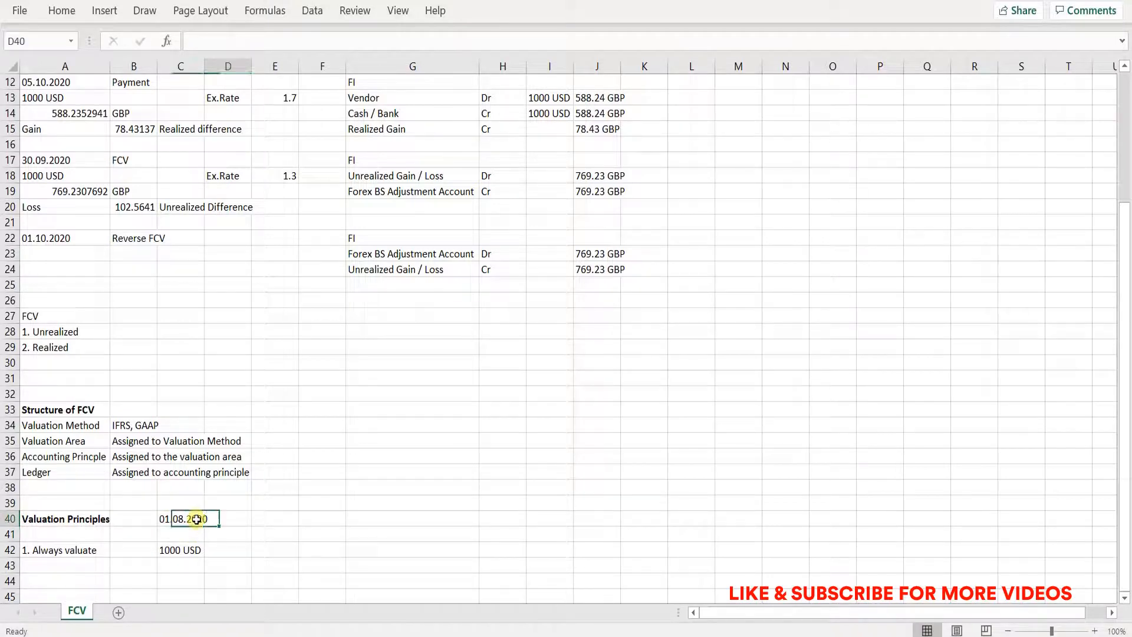
text(1000 USD)
key(Return)
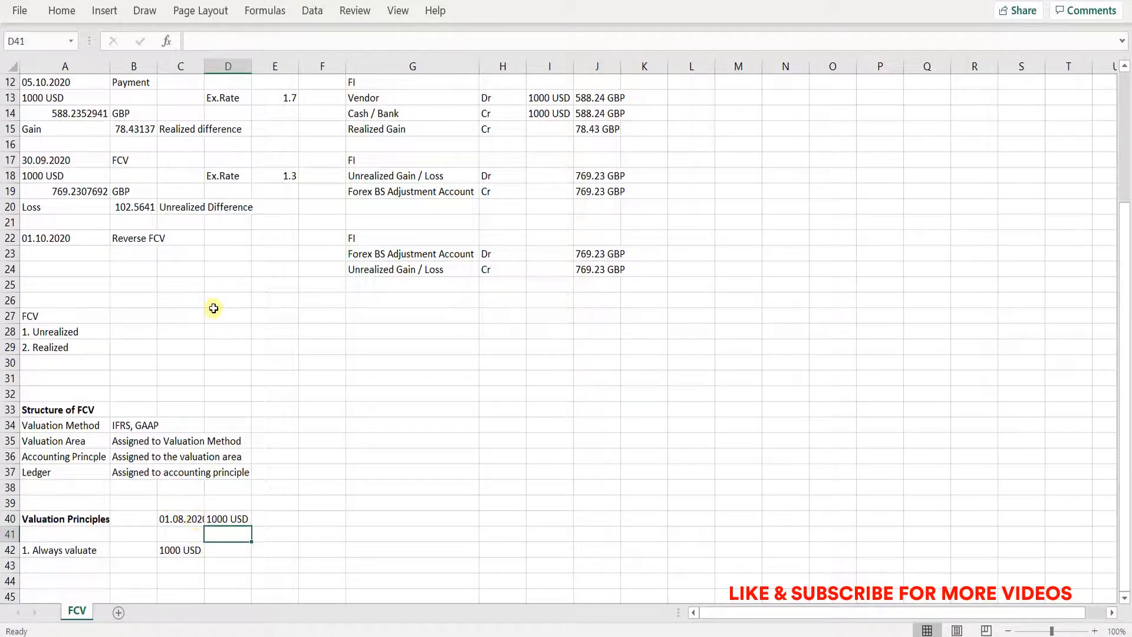
Fit column C to its contents and replace the amount in C42 with "800 GBP".
double_click(204, 67)
click(203, 550)
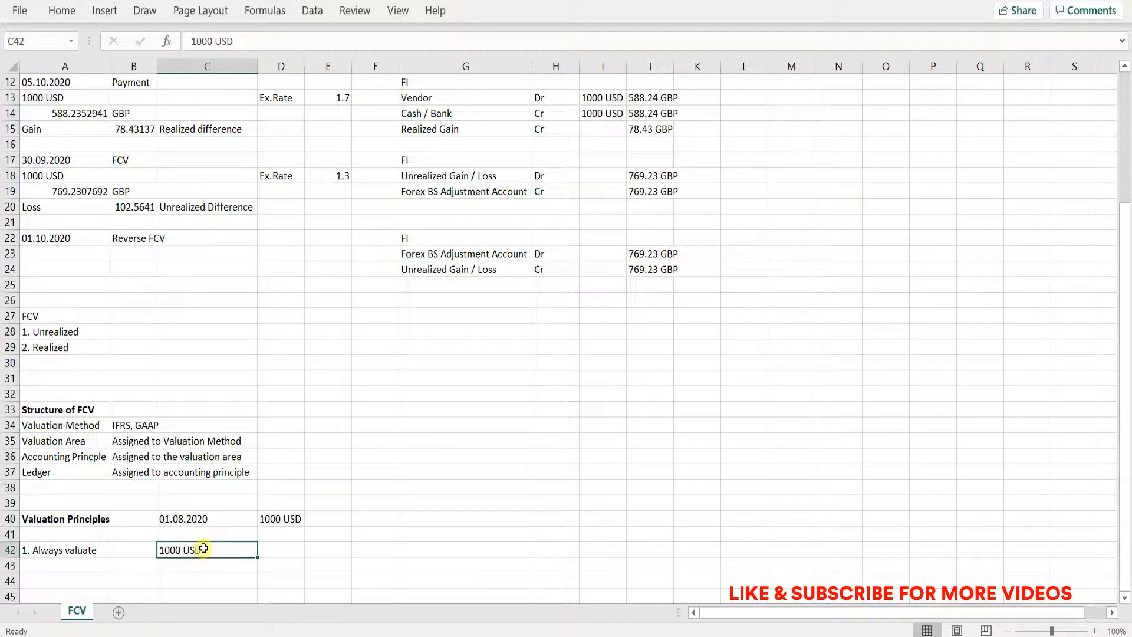
text(800 GBP)
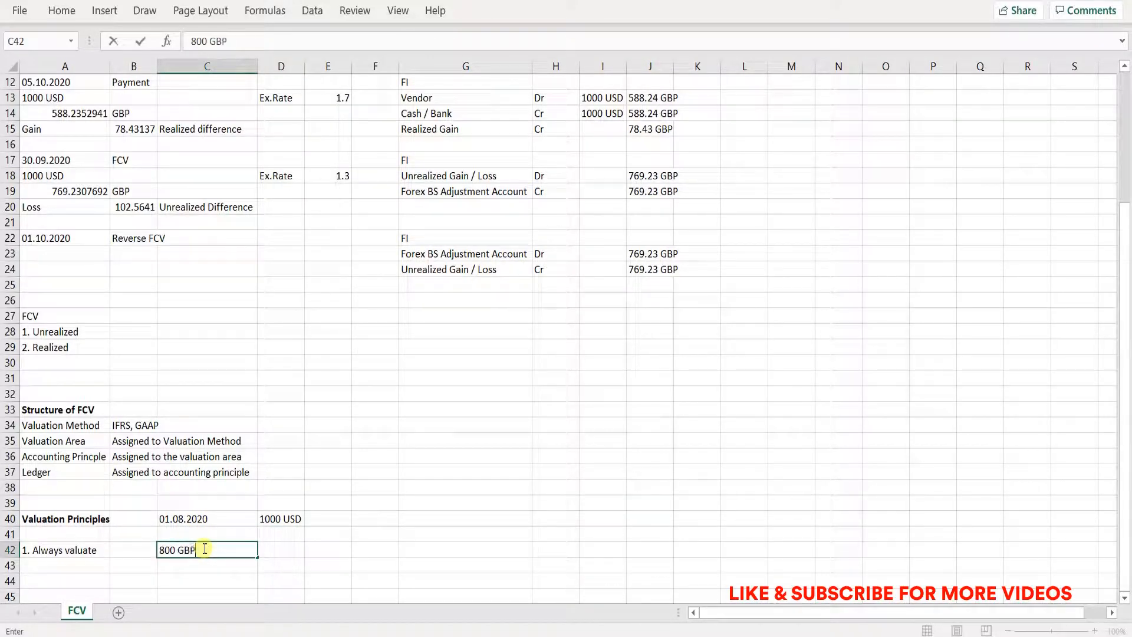
key(Tab)
Move the "1000 USD" entry from D40 to C39, above the 01.08.2020 date.
click(204, 549)
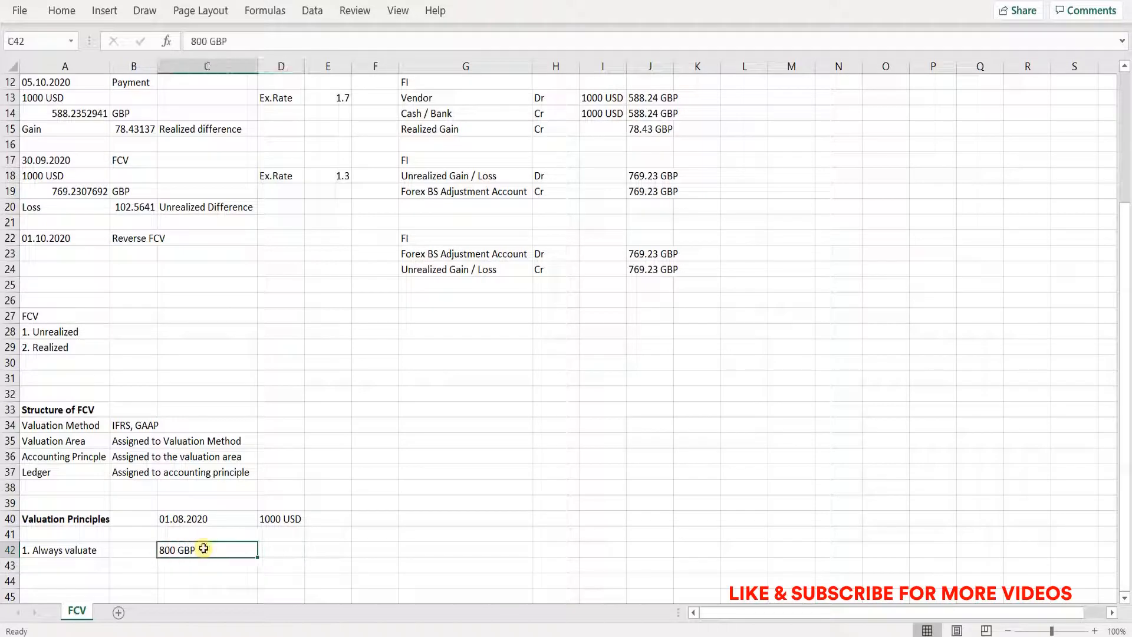
key(Up)
key(Up)
key(Right)
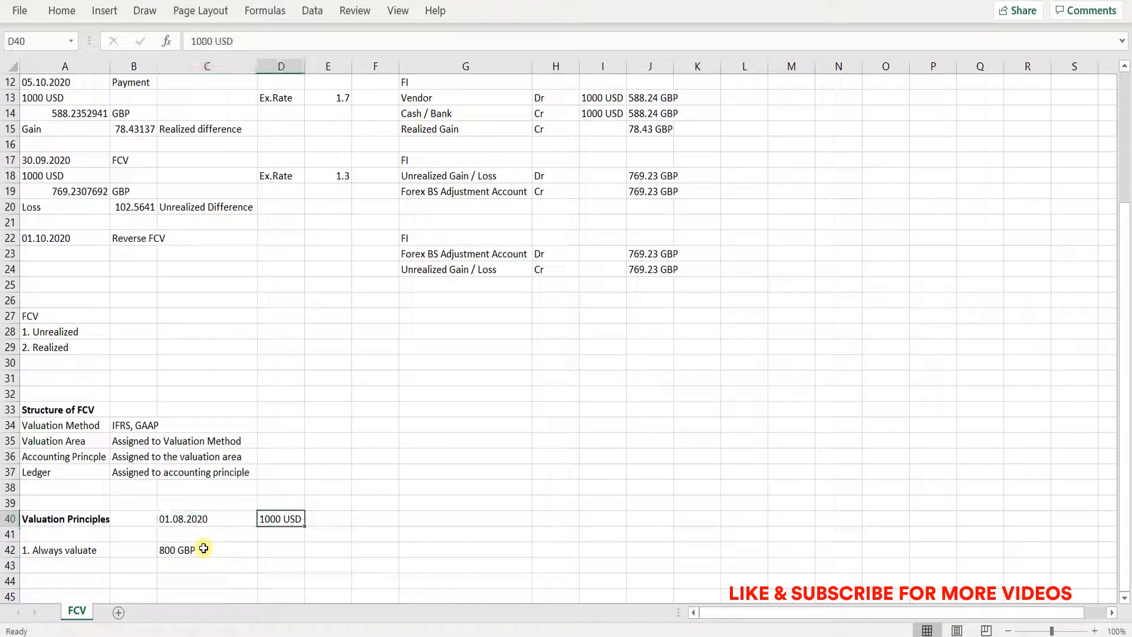
key(ctrl+x)
key(Left)
key(Left)
key(Up)
key(Right)
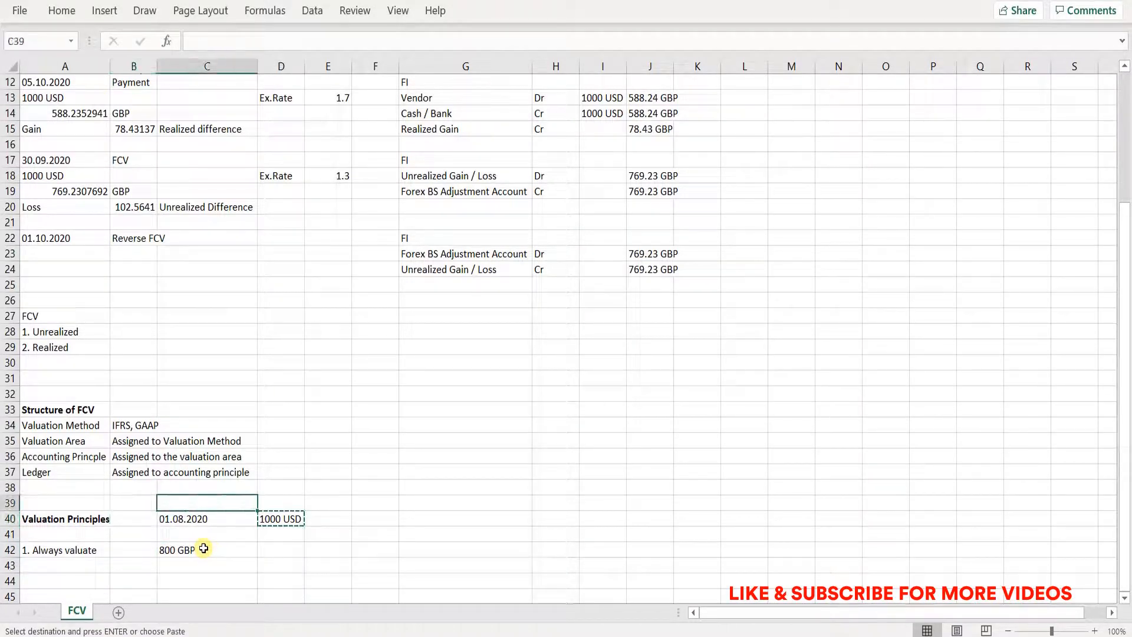
key(ctrl+v)
Enter the date 30.08.2020 in D40 and the amount "700 GBP" in D42.
key(Down)
key(Right)
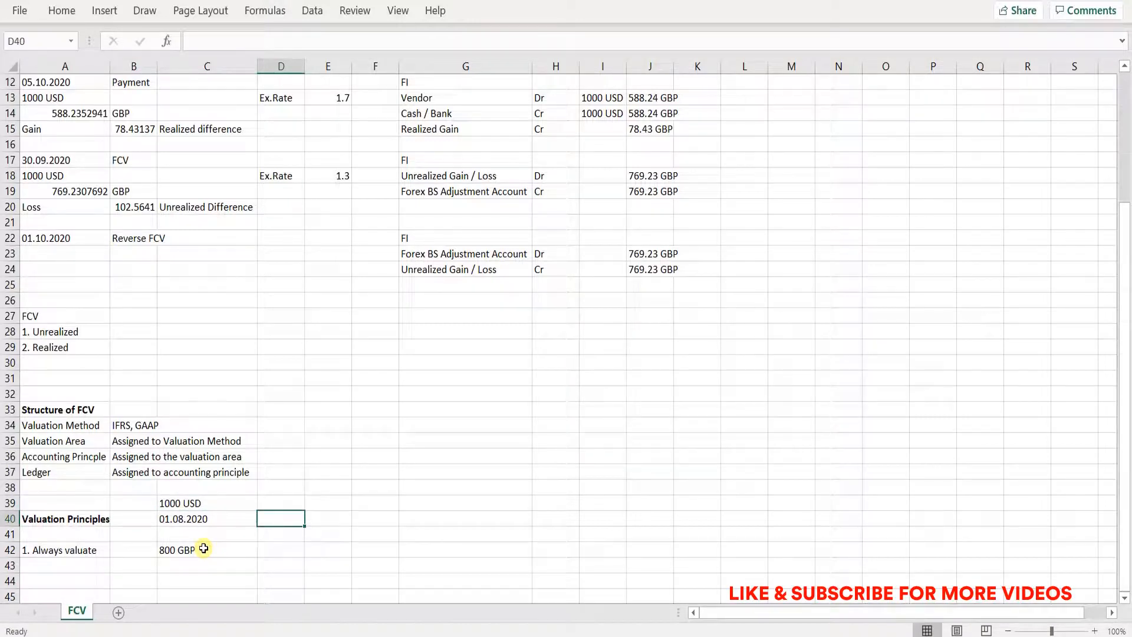
text(30.08.2020)
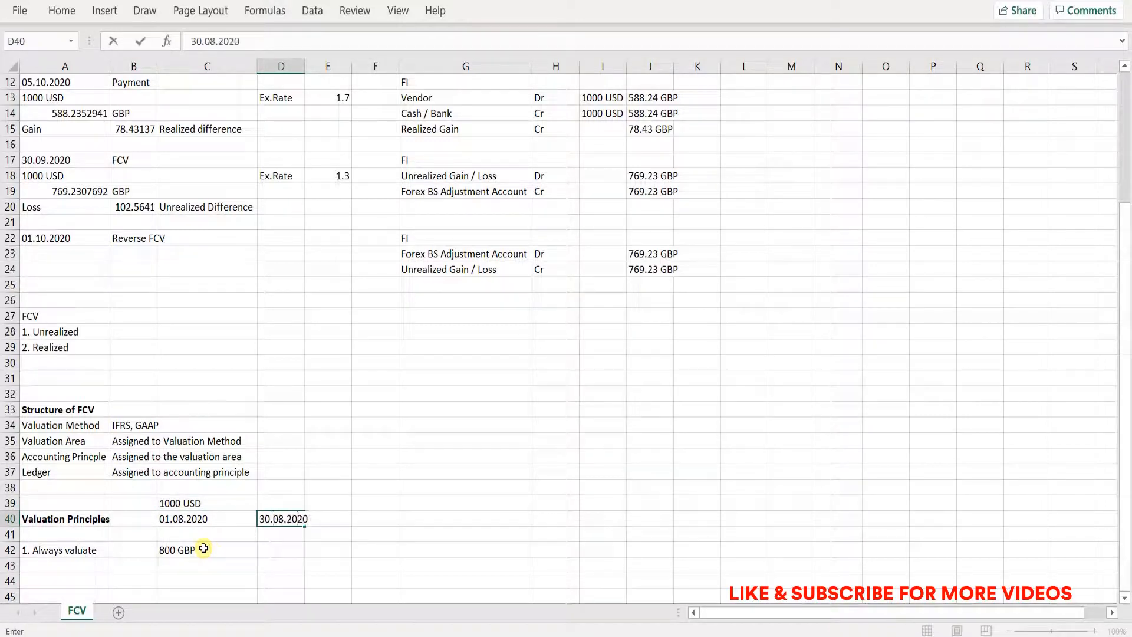
key(Down)
key(Down)
text(700 GBP)
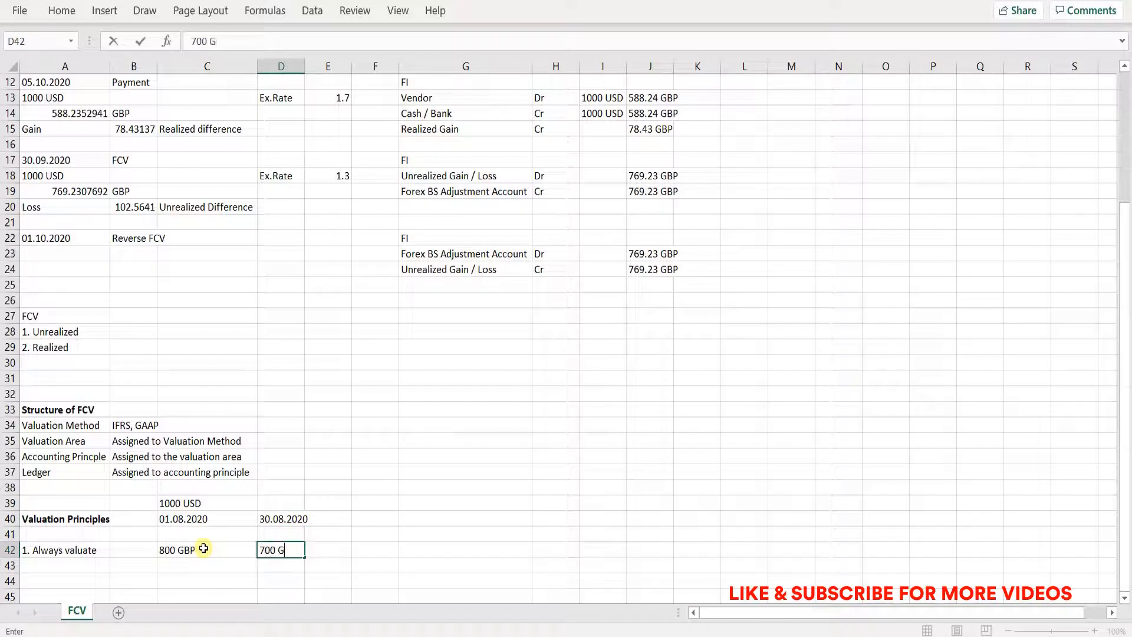
key(Return)
key(Up)
key(Up)
key(Up)
key(Right)
text(3)
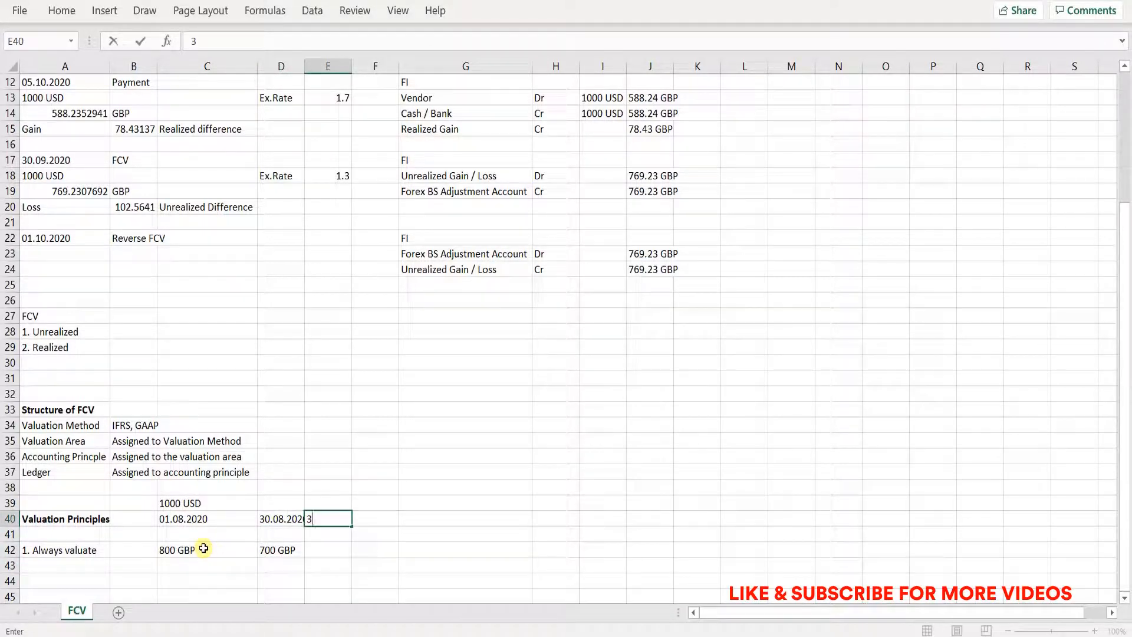
key(Escape)
Correct the date in D40 to 31.08.2020.
key(Left)
key(Left)
key(Right)
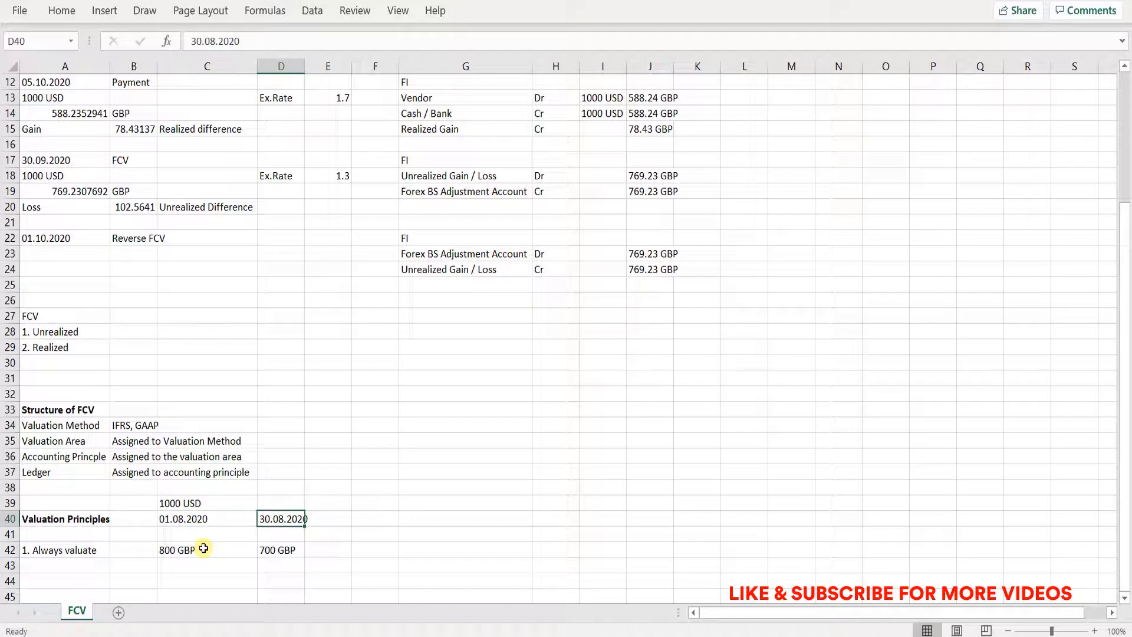
key(F2)
key(BackSpace)
text(1)
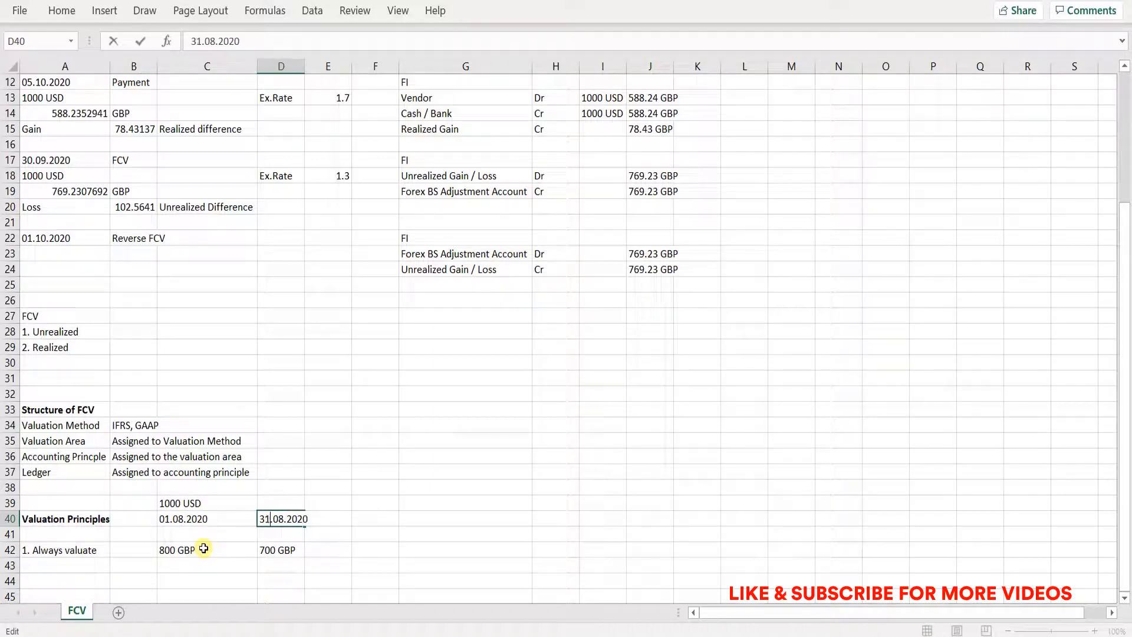
Enter the date 30.09.2020 in E40 and the amount "750 GBP" in E42.
key(Tab)
text(30.)
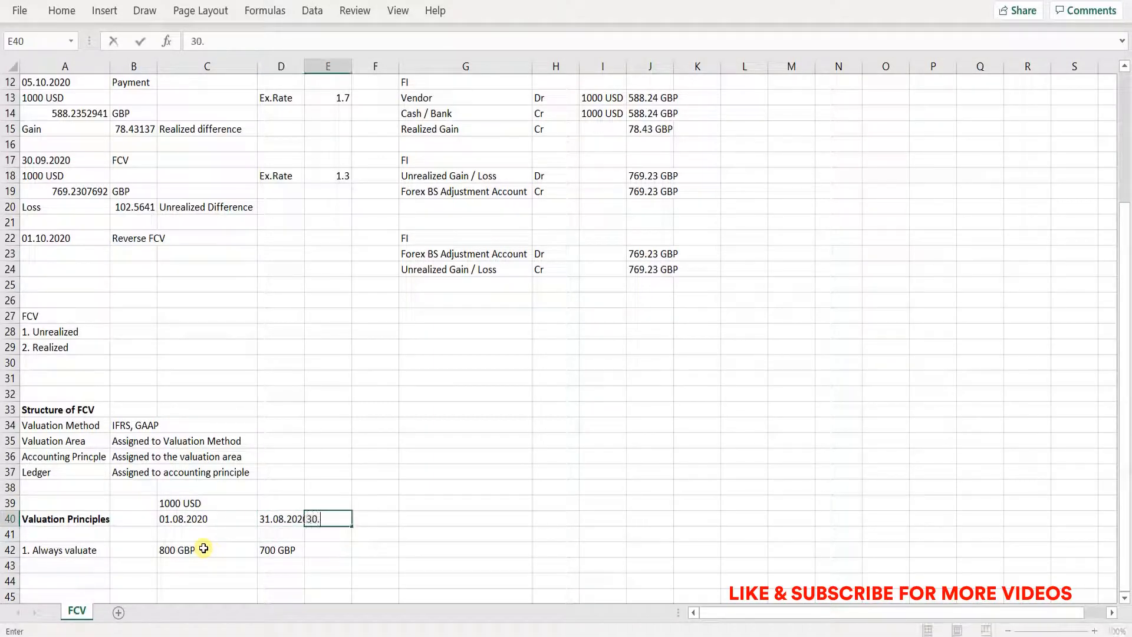
text(09.2020)
key(Return)
key(Return)
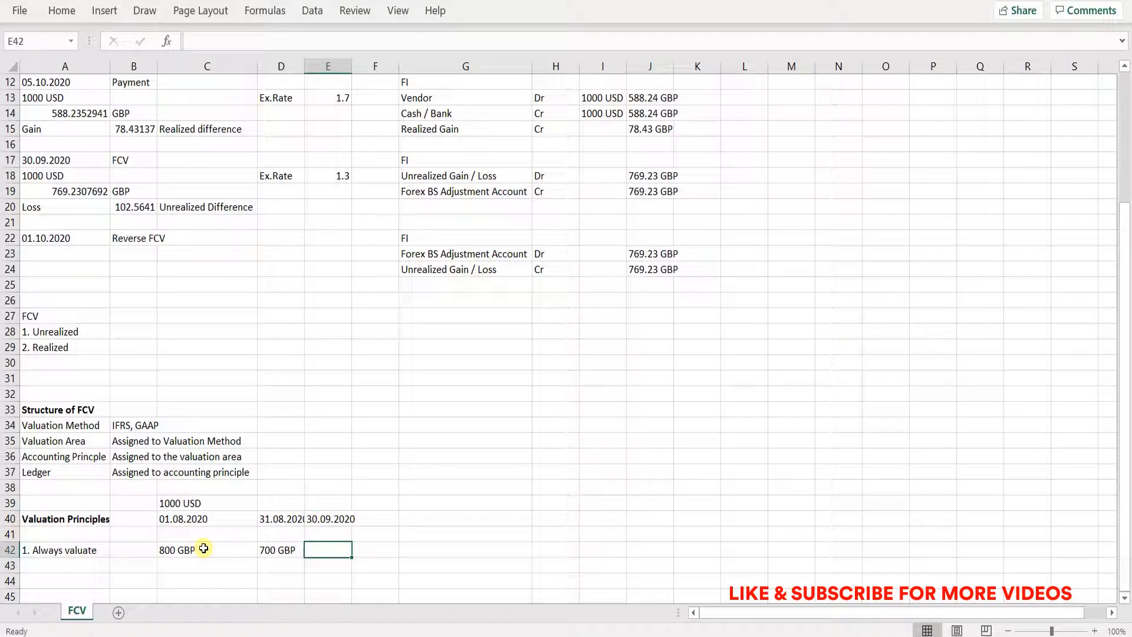
text(750 GBP)
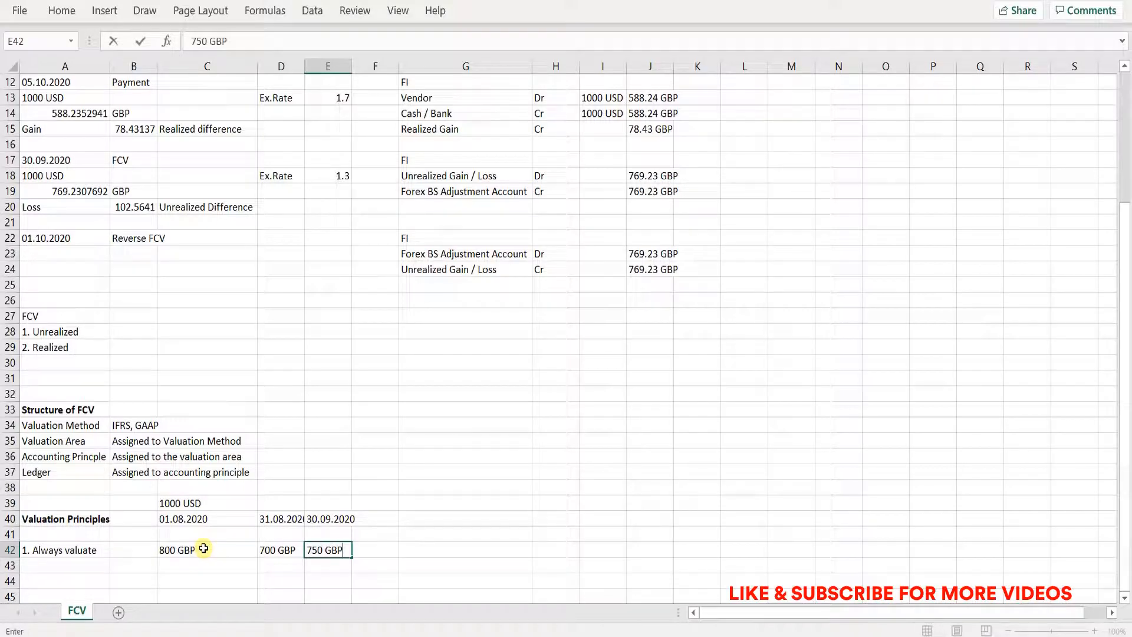
key(Return)
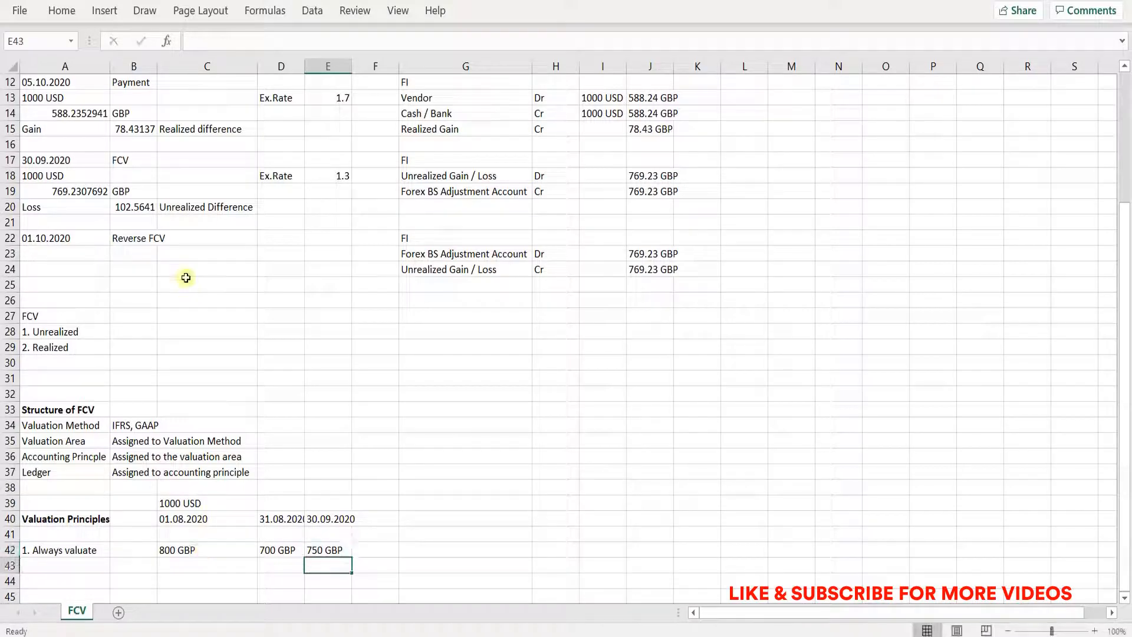
Widen columns D and E to fit the full dates in row 40.
drag(305, 66, 365, 66)
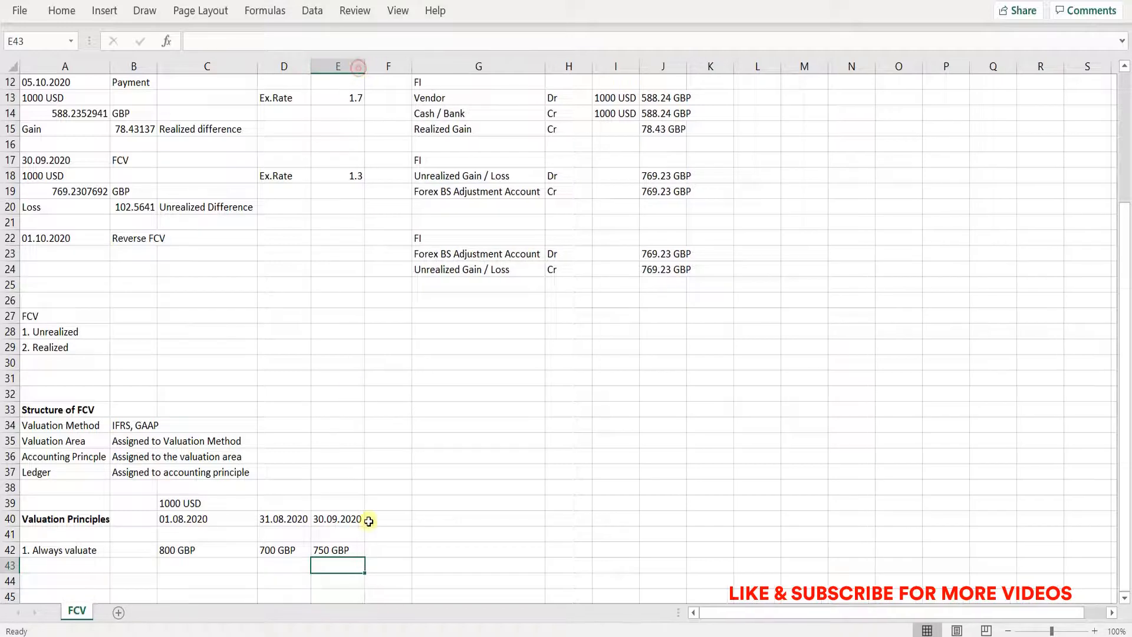
click(387, 516)
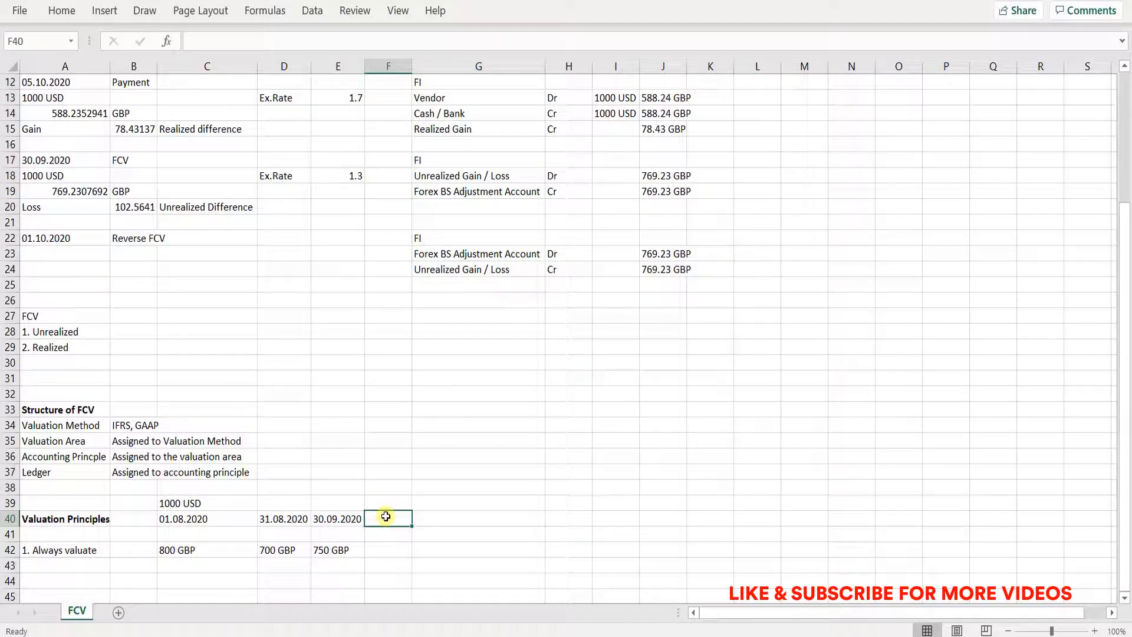
Move the three GBP amounts from C42:E42 up to C41:E41, directly below their dates.
click(182, 549)
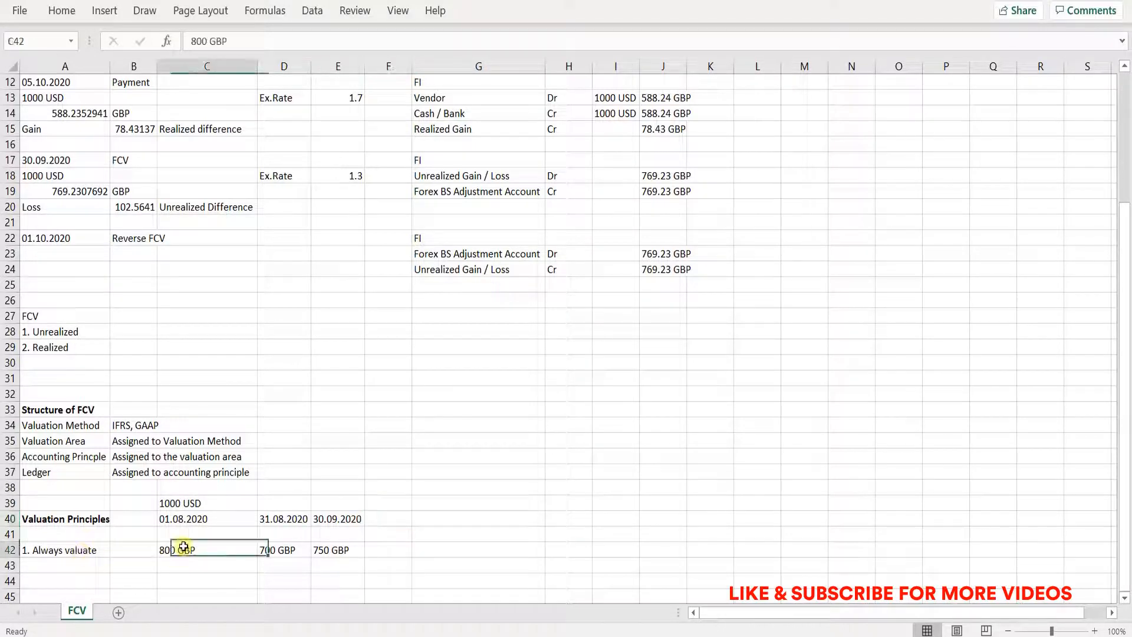
key(shift+Right)
key(shift+Right)
key(ctrl+c)
key(Up)
key(ctrl+v)
key(Down)
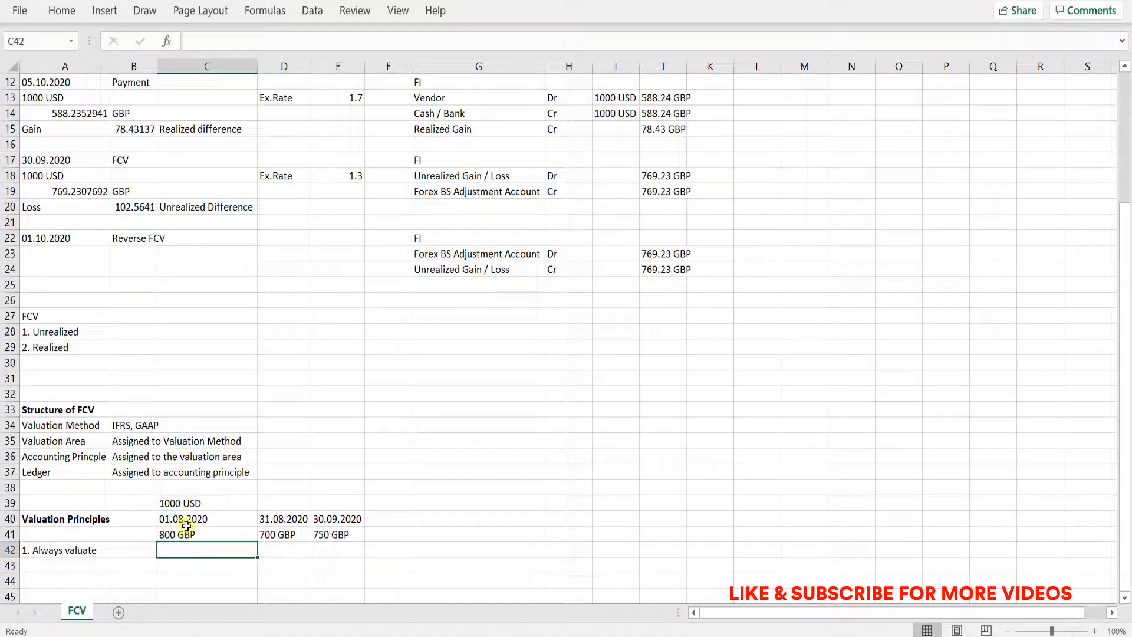
Label the two valuation dates by entering "FCV1" in D39 and "FCV2" in E39.
click(276, 547)
click(285, 505)
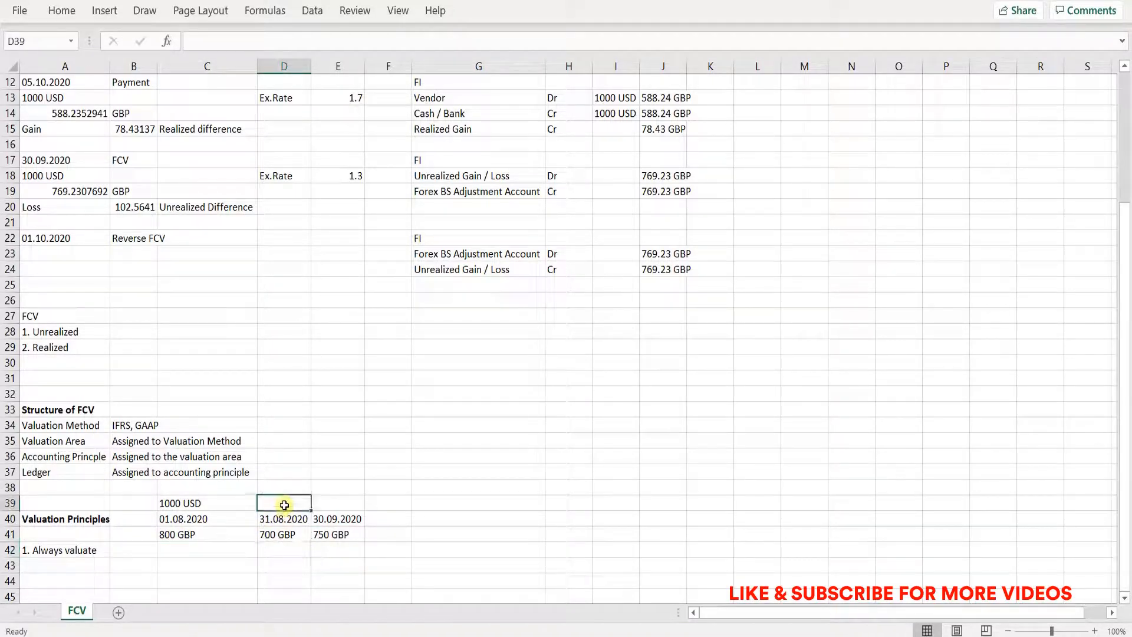
text(FCV1)
key(Tab)
text(FCV2)
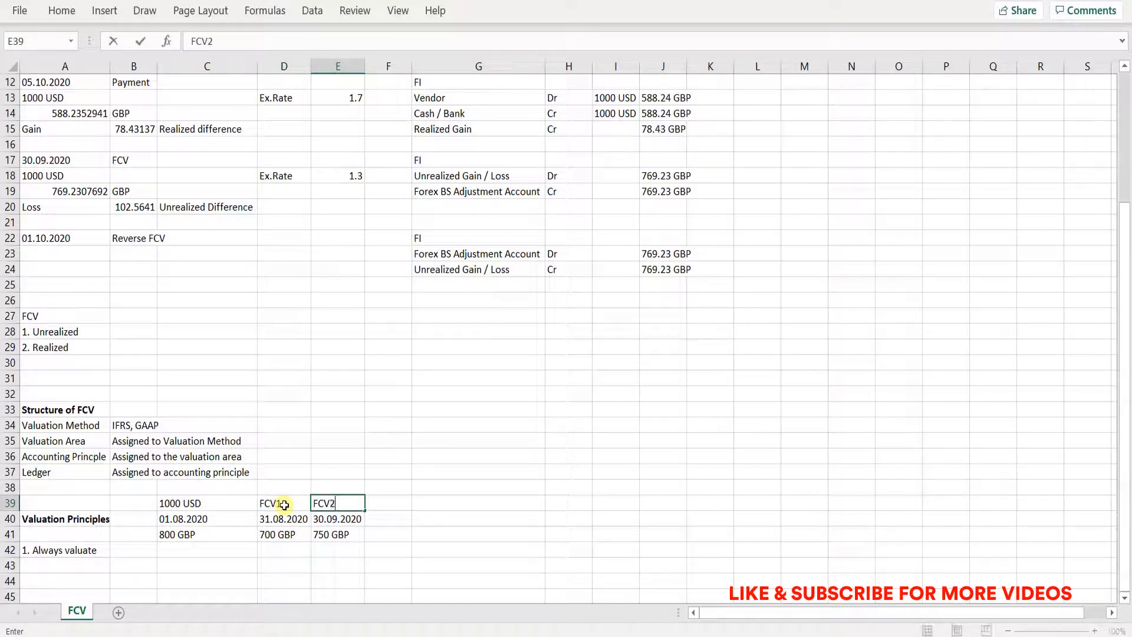
key(Return)
Enter "100 GBP gain" in D42 and widen column D to fit the text.
key(Return)
key(Right)
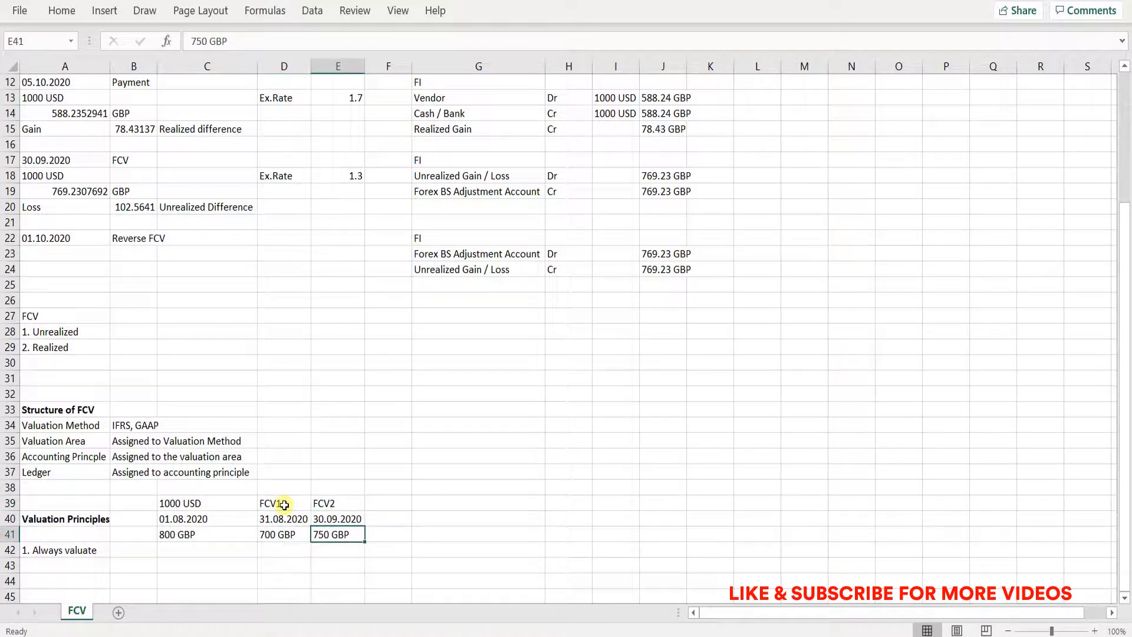
key(Down)
key(Left)
text(=)
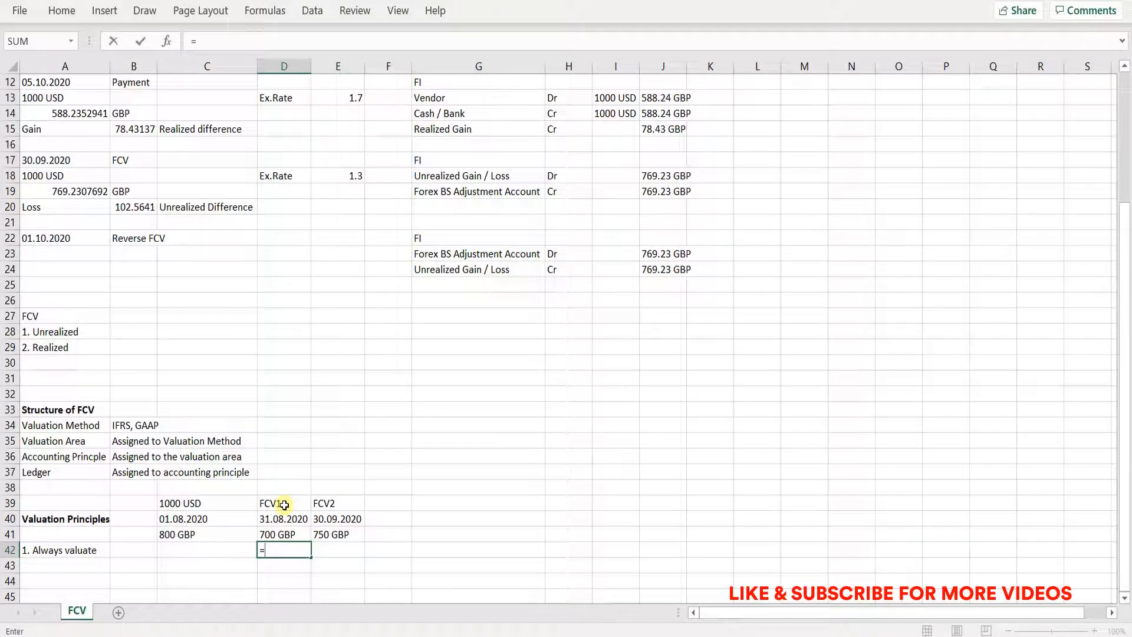
key(BackSpace)
text(1000)
key(BackSpace)
key(BackSpace)
text(0 GBP gain)
key(Return)
key(Up)
key(Right)
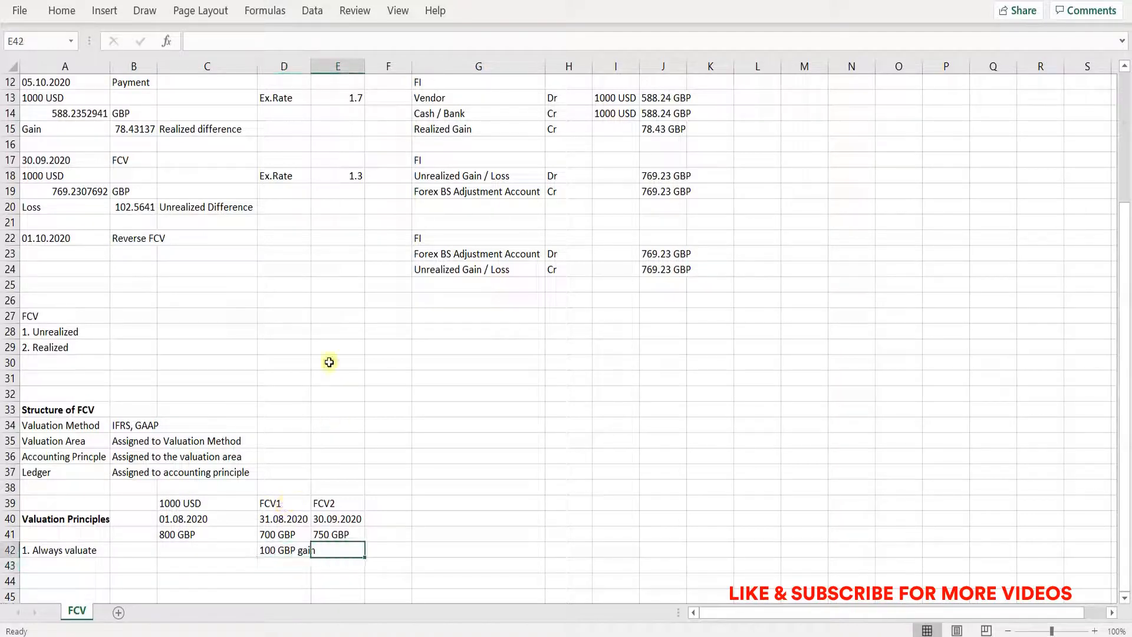
double_click(313, 68)
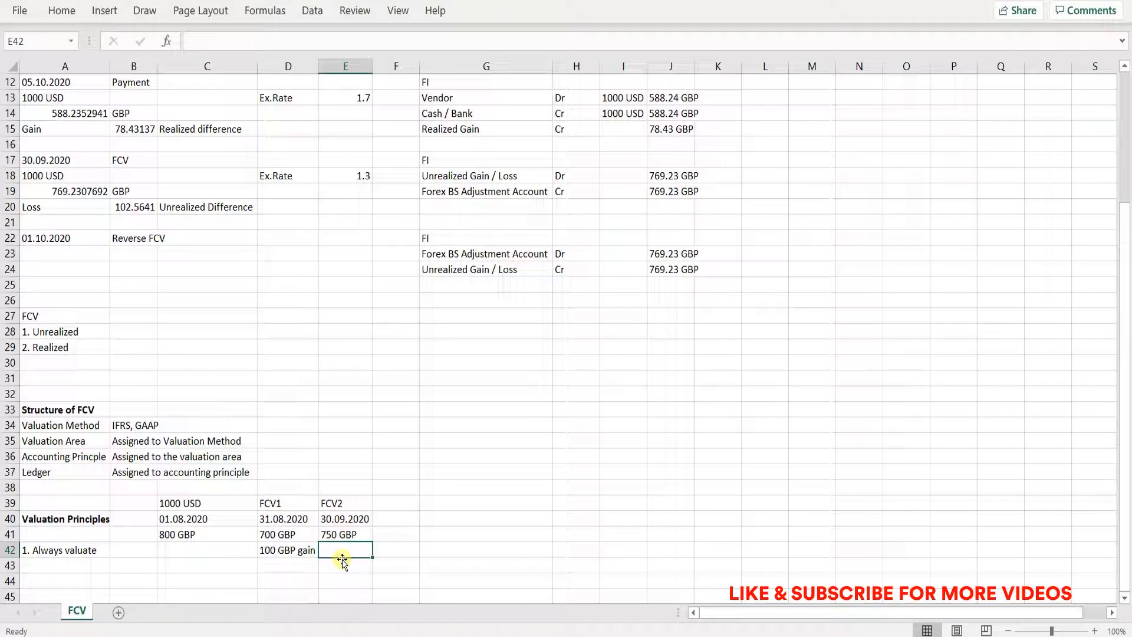
Enter "50 GBP gain" in E42 as the second always-valuate result.
text(50 GBP)
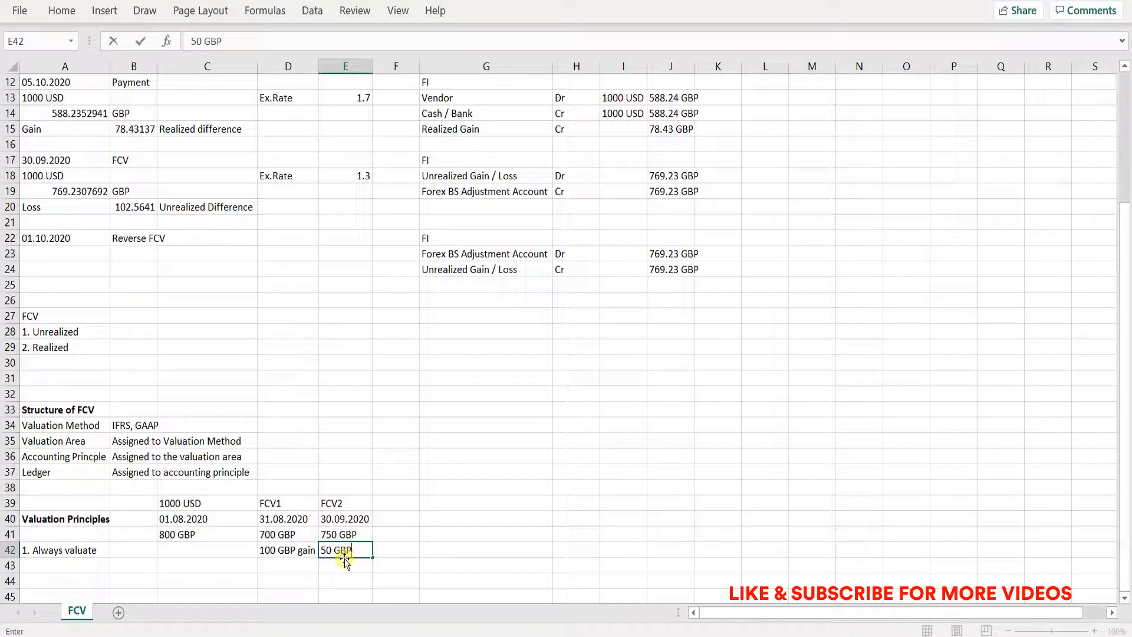
text( gain)
key(Return)
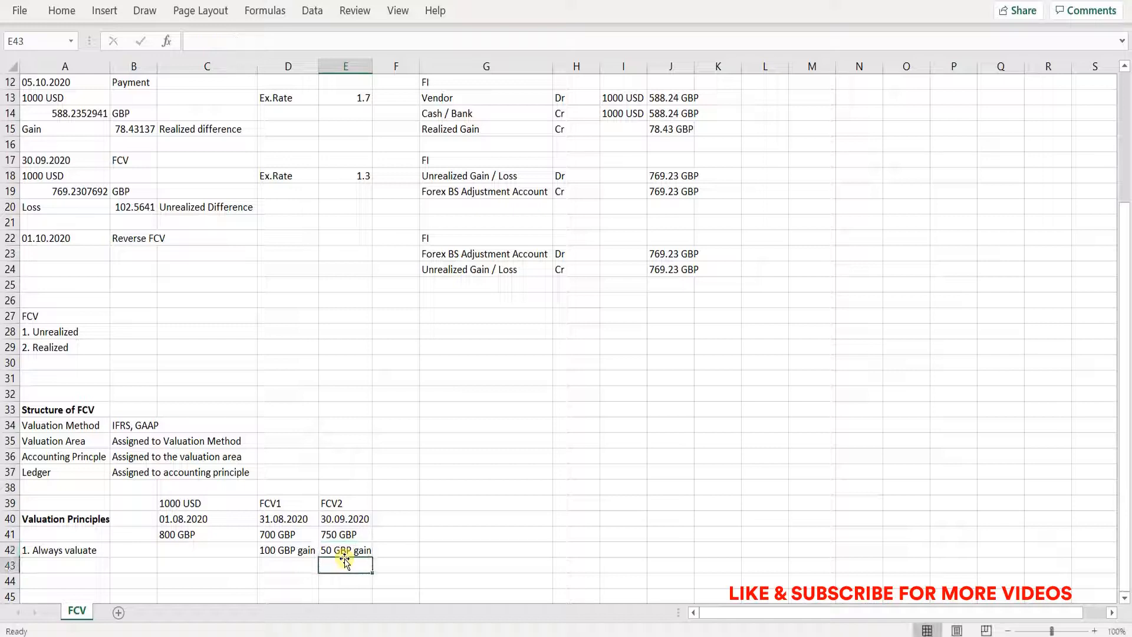
Change the FCV1 amount in D41 to 900 GBP.
click(273, 535)
double_click(273, 535)
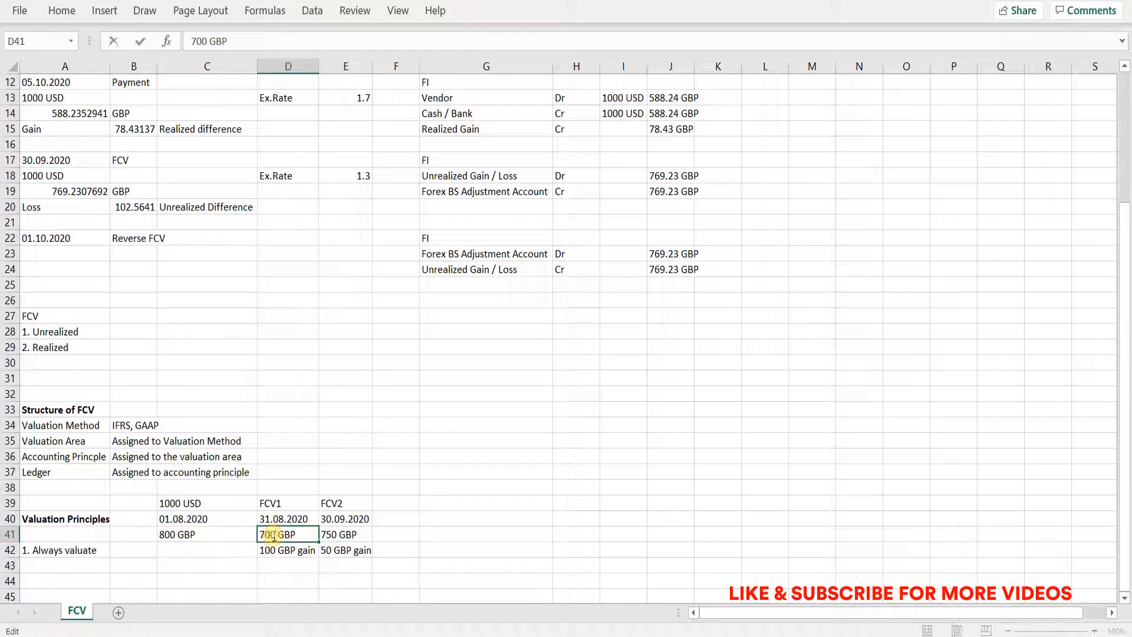
key(Home)
key(Delete)
text(9)
key(Tab)
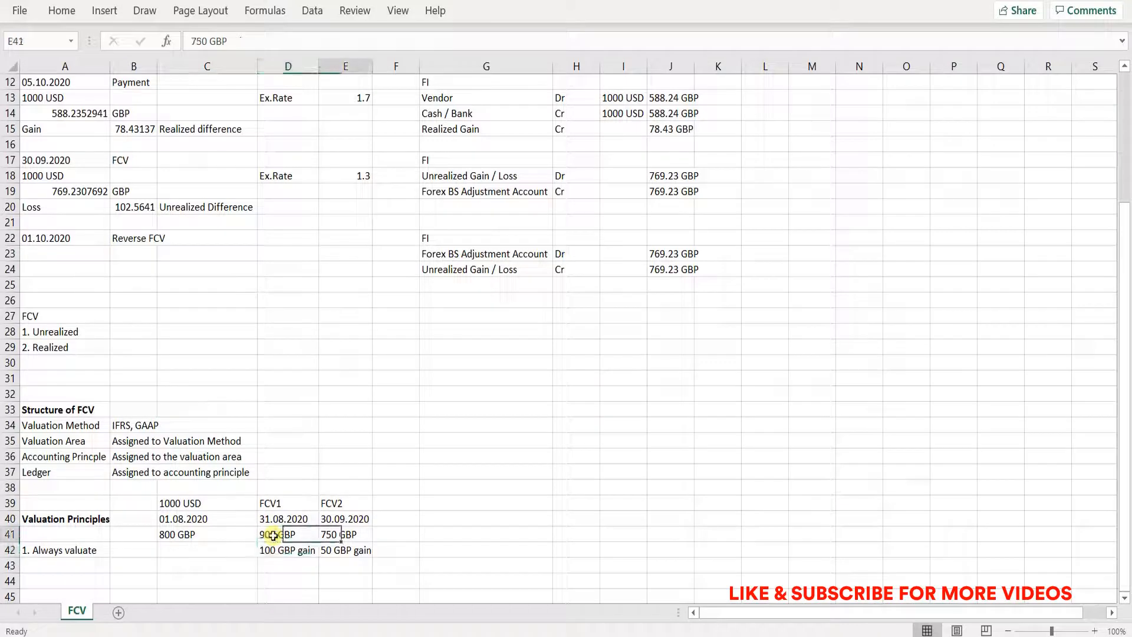
Change the FCV2 amount in E41 to 850 GBP.
key(F2)
key(Left)
key(Left)
key(Left)
key(Left)
key(BackSpace)
text(8)
key(Return)
Change the FCV1 always-valuate result in D42 to "100 GBP loss".
key(Down)
key(Up)
key(Left)
key(F2)
key(BackSpace)
key(BackSpace)
key(BackSpace)
key(BackSpace)
text(loss)
key(Return)
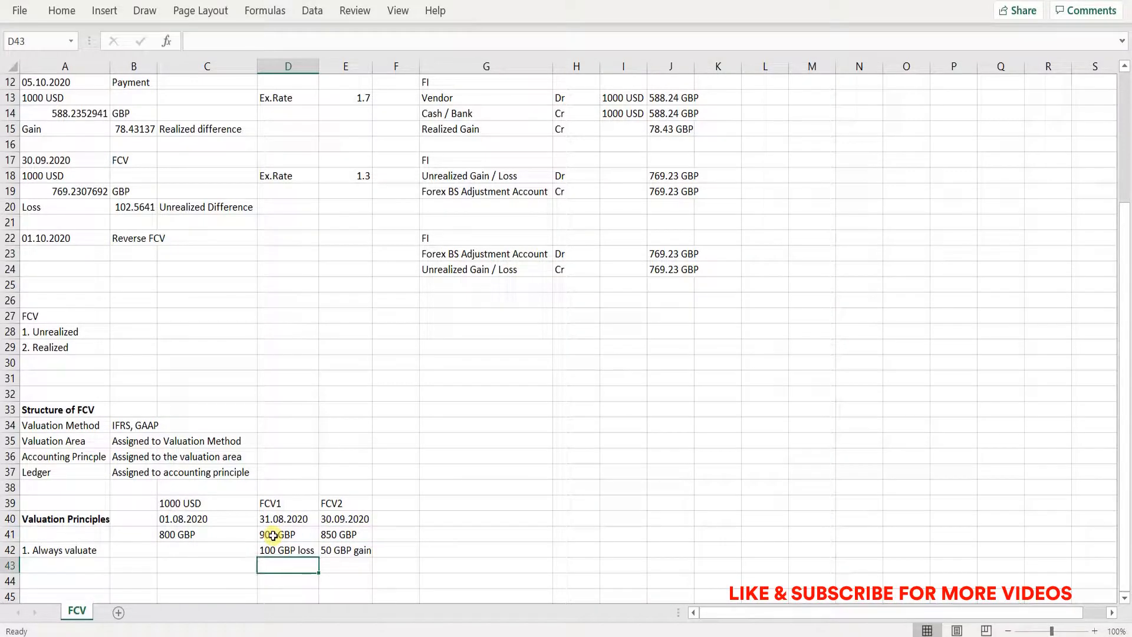
Change the FCV2 always-valuate result in E42 to "50 GBP loss".
key(Up)
key(Right)
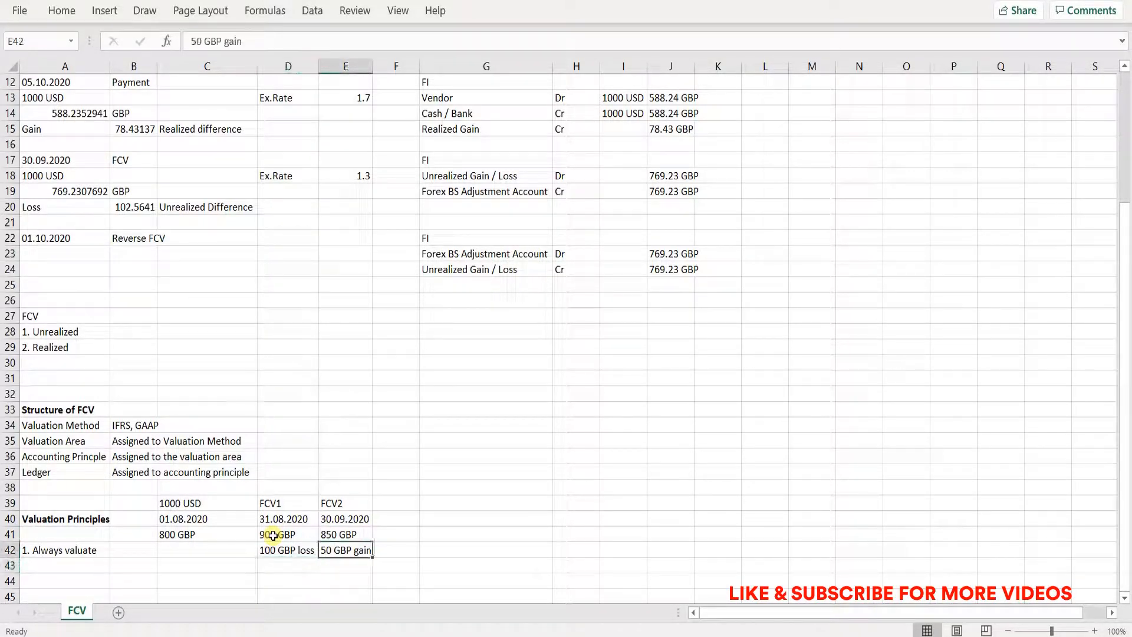
key(F2)
key(BackSpace)
key(BackSpace)
key(BackSpace)
key(BackSpace)
text(loss)
key(Return)
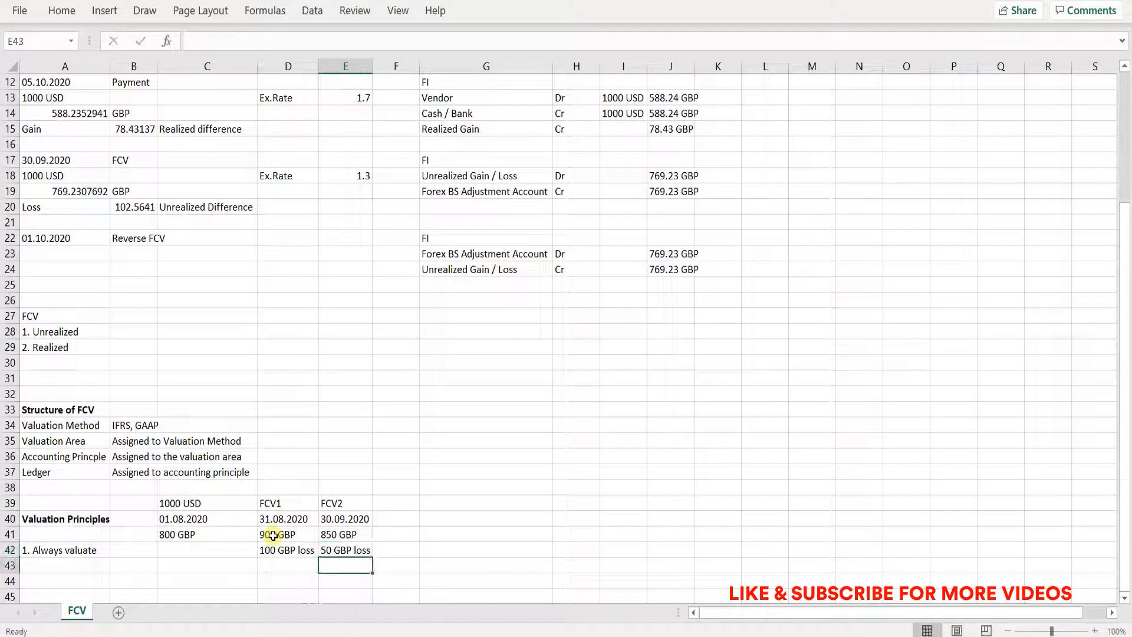
Add the second valuation principle in A44 as "2. Revalue only".
key(Left)
key(Left)
key(Left)
key(Left)
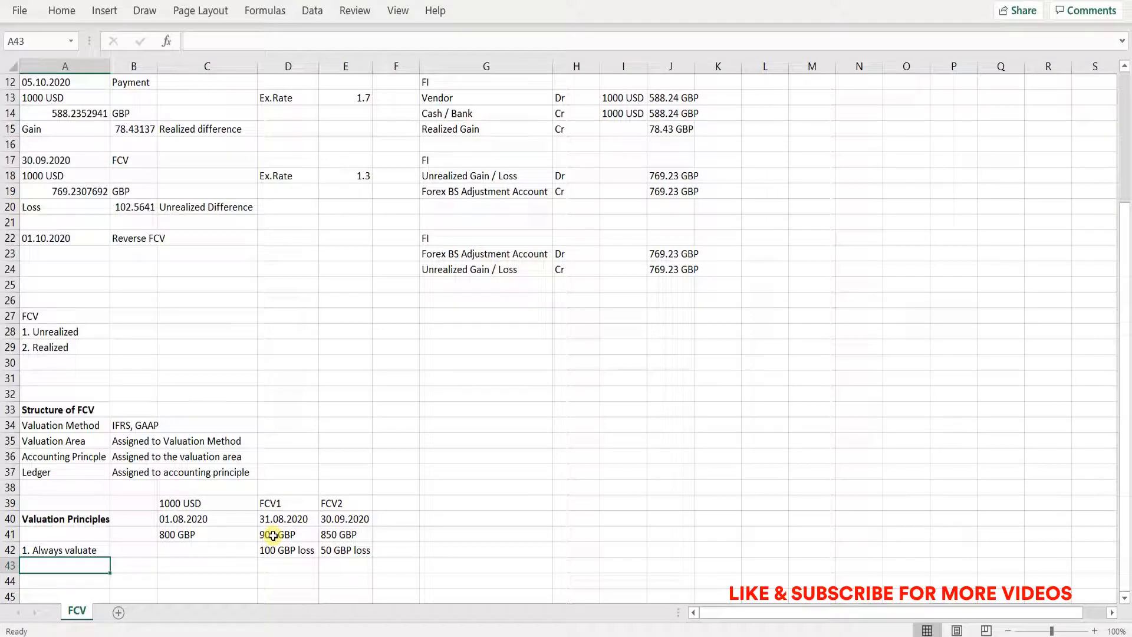
key(Down)
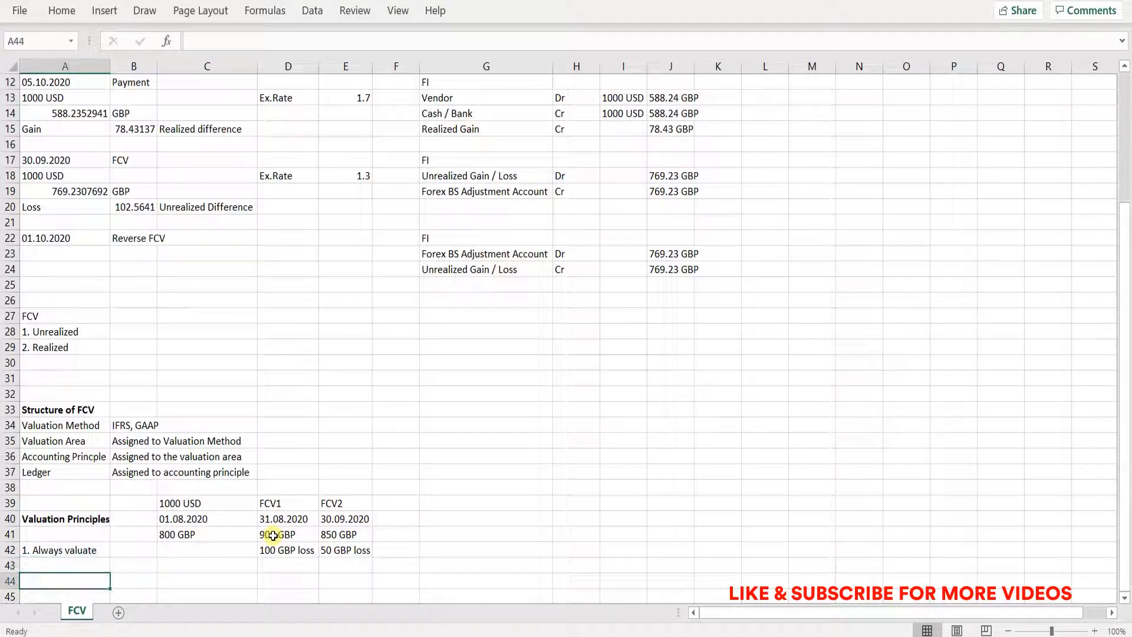
text(2.)
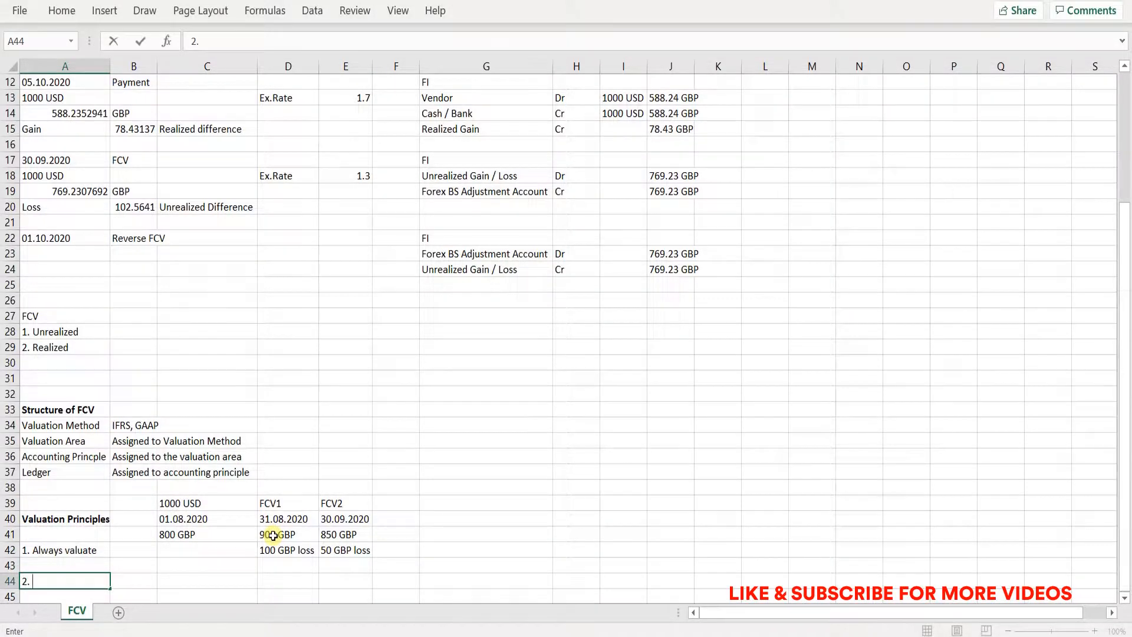
key(Return)
key(Up)
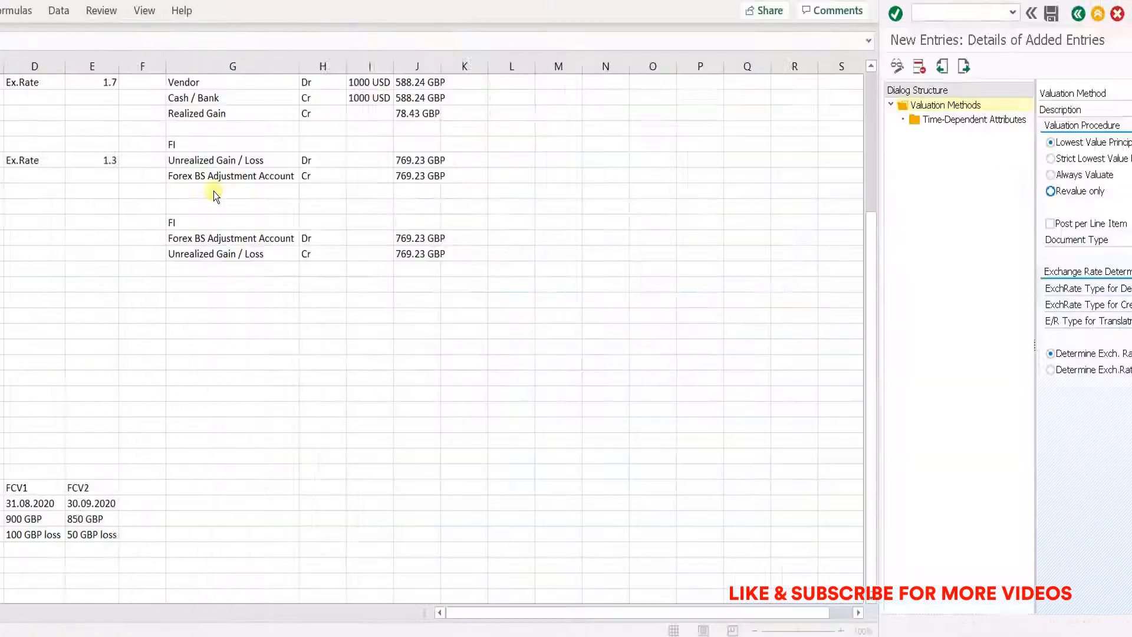
text(Revalue only)
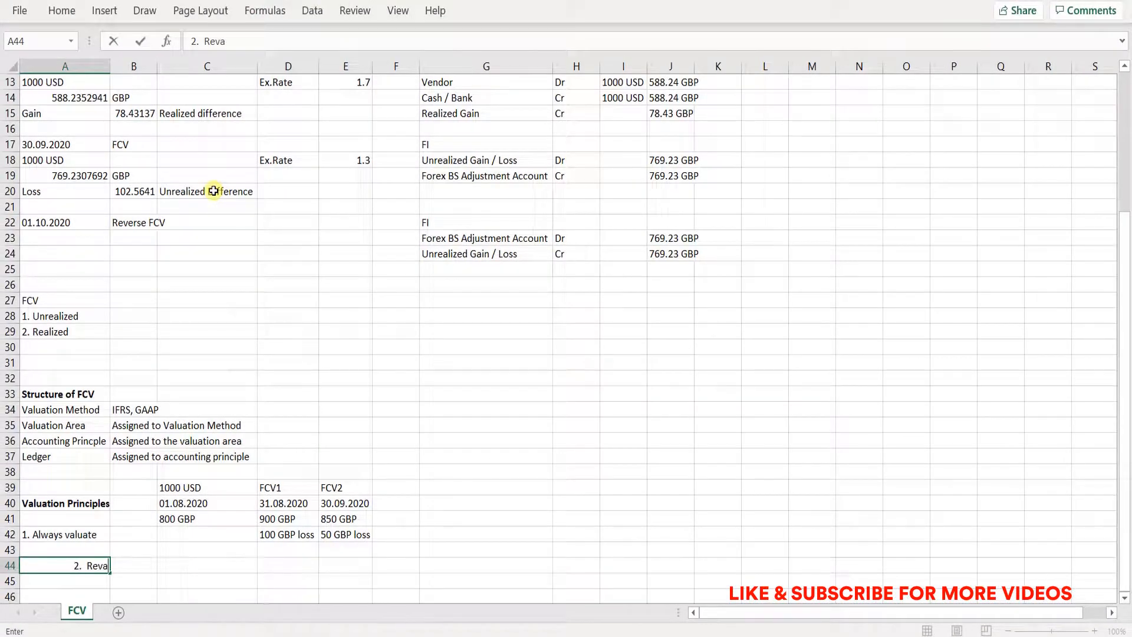
key(ctrl+Return)
Enter 0 in D44 and E44 as the revalue-only results for FCV1 and FCV2.
key(Right)
key(Right)
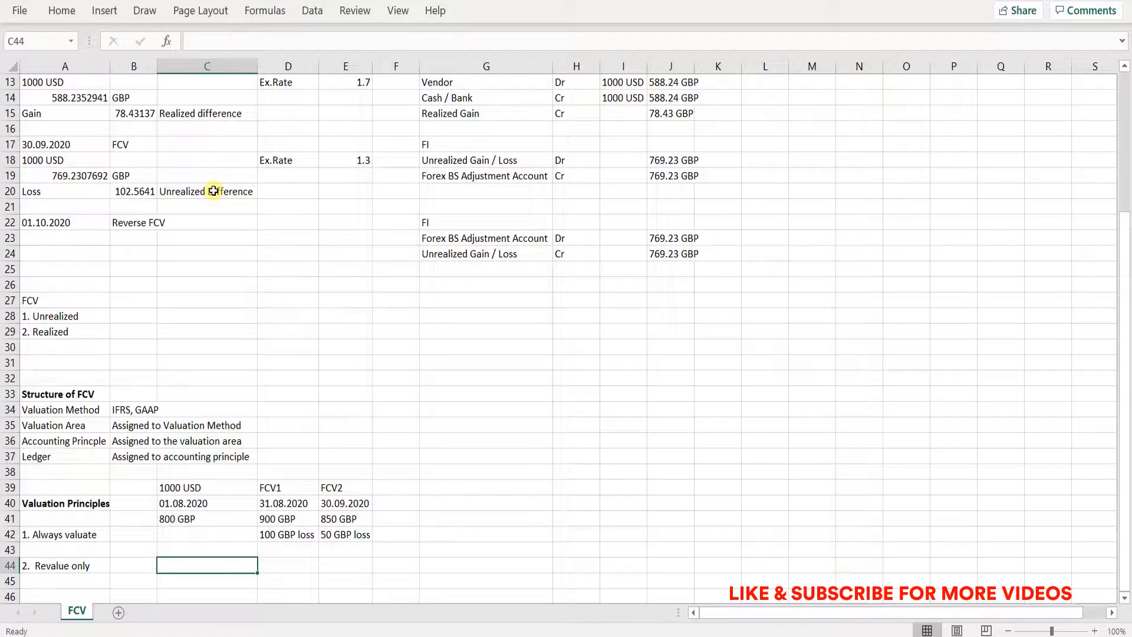
key(Right)
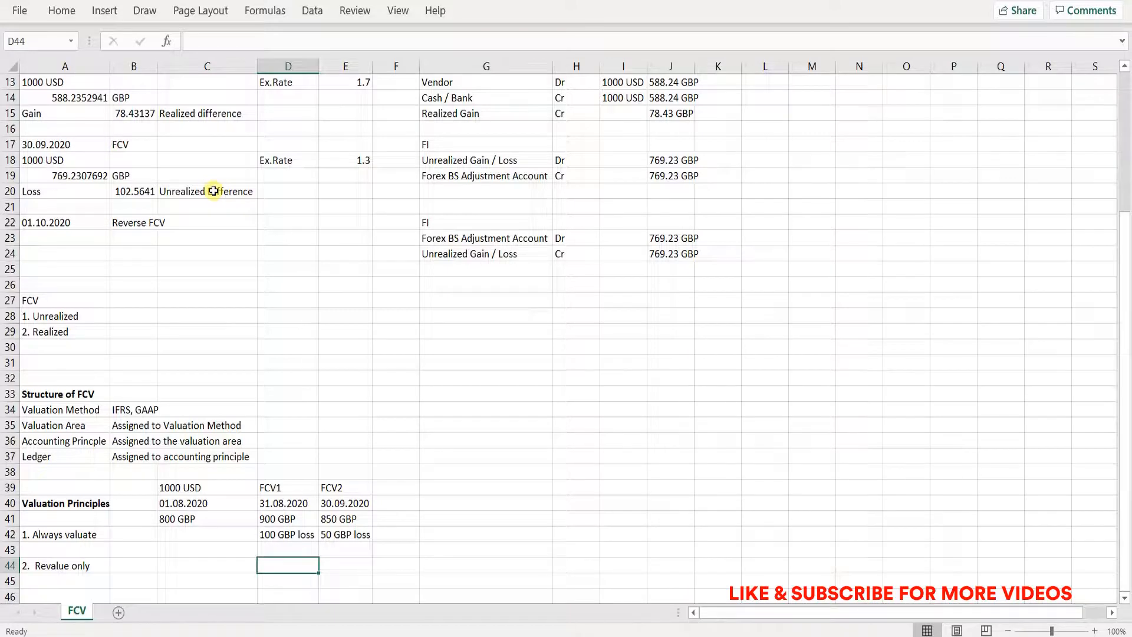
text(0)
key(Tab)
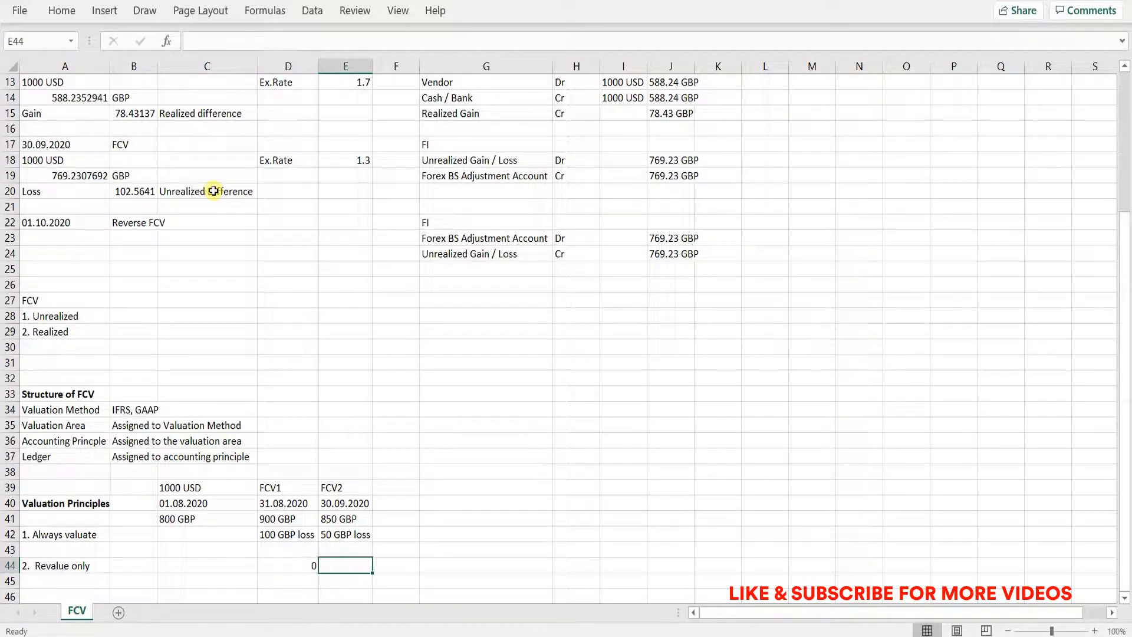
text(0)
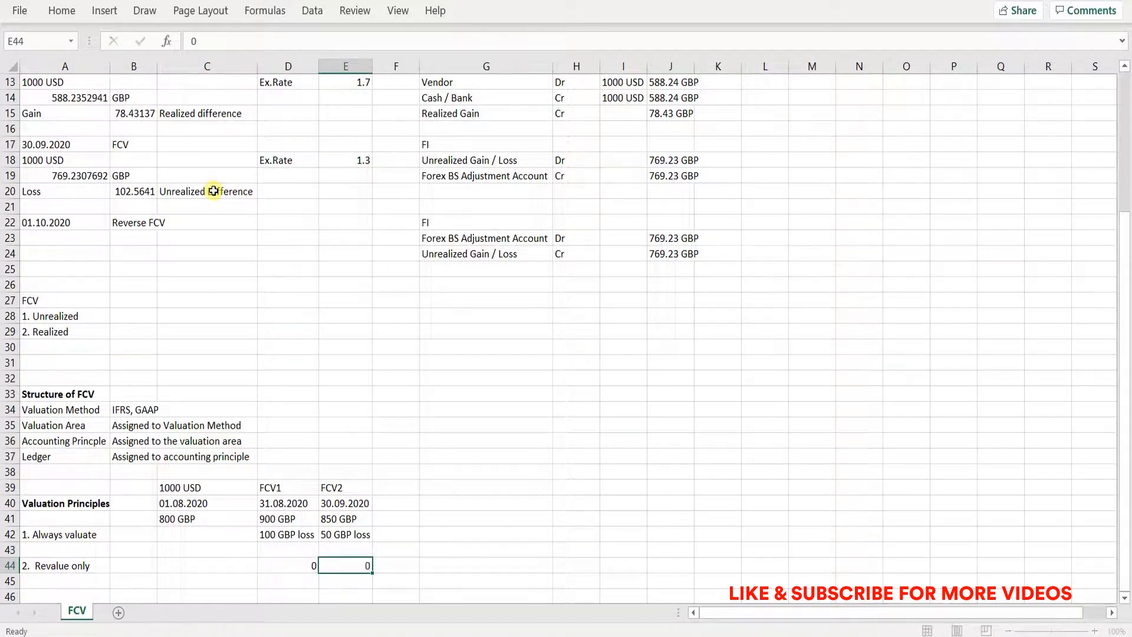
key(Tab)
key(Left)
key(Left)
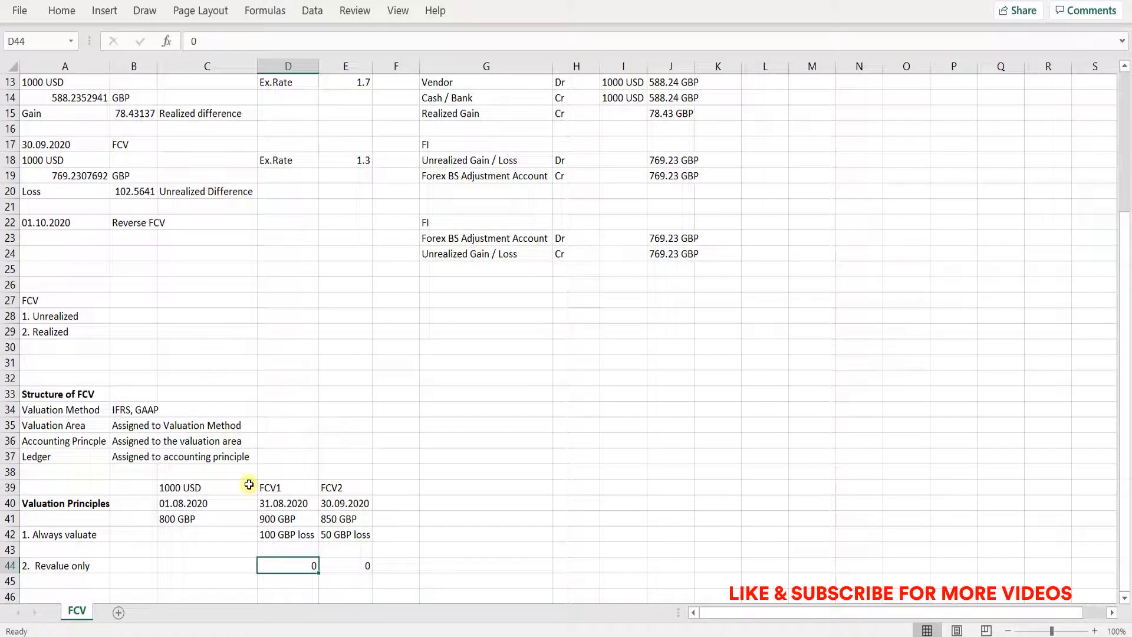
Change the FCV1 amount in D41 to 750 GBP.
double_click(269, 522)
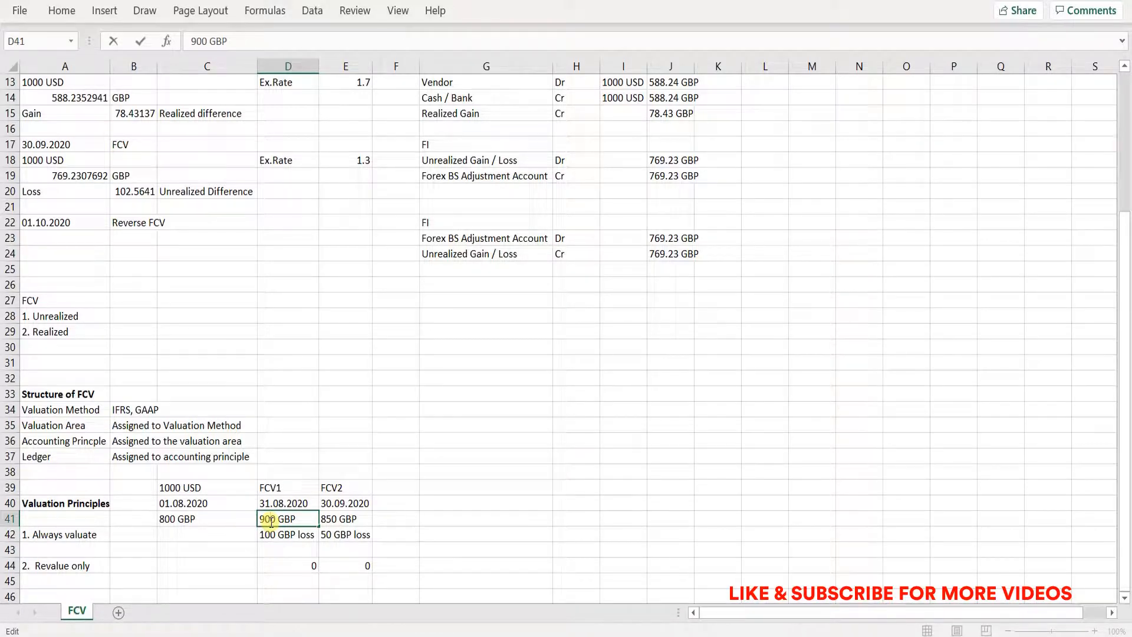
key(BackSpace)
key(BackSpace)
text(75)
key(Return)
Add a third valuation by entering "FCV3" in F39 and "900 GBP" in F41.
key(Up)
key(Right)
key(Up)
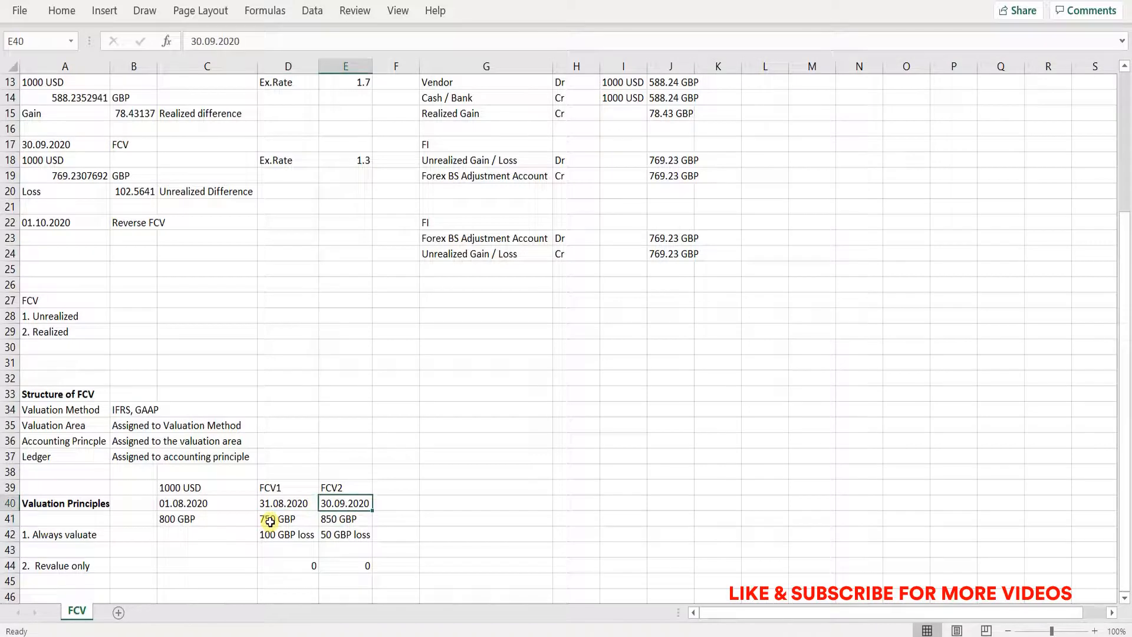
key(Down)
key(Up)
key(Up)
key(Right)
text(FCV3)
key(Return)
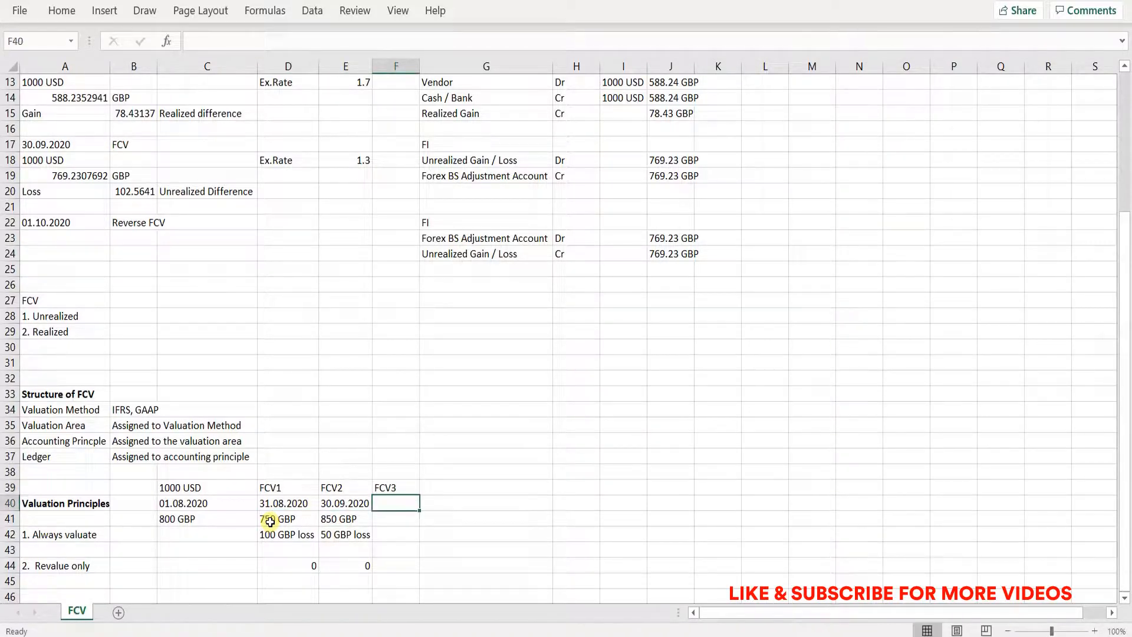
key(Down)
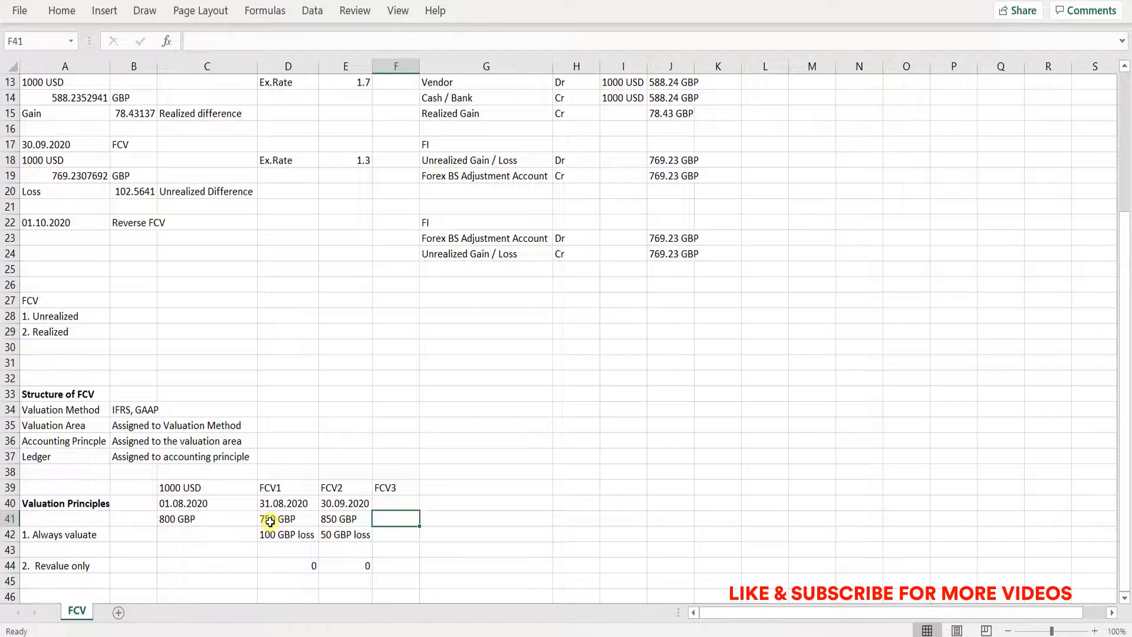
text(900 GBP)
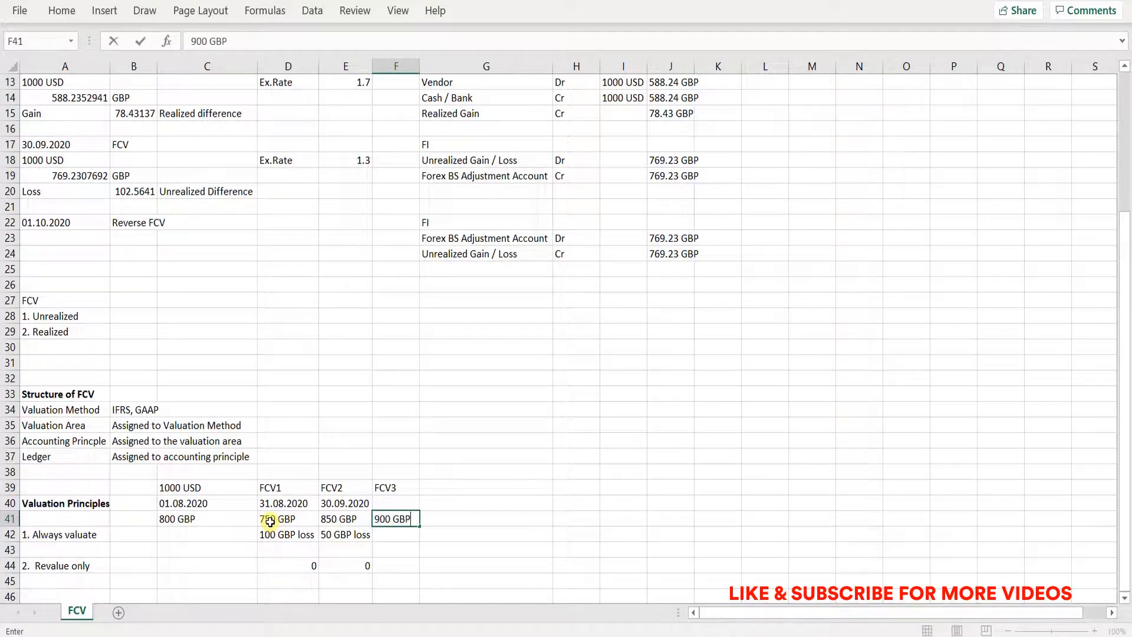
key(Return)
Add another valuation column by entering "FCV" in G39 and "825 GBP" in G41.
key(Up)
key(Up)
key(Up)
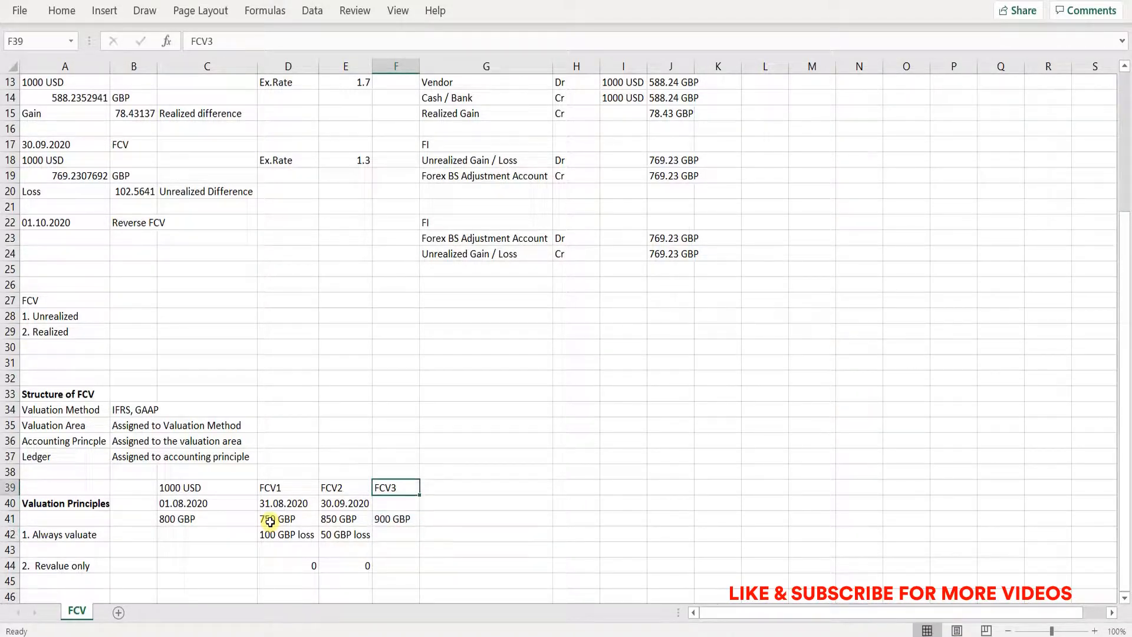
key(Right)
text(FV)
key(BackSpace)
text(CV)
key(Return)
key(Down)
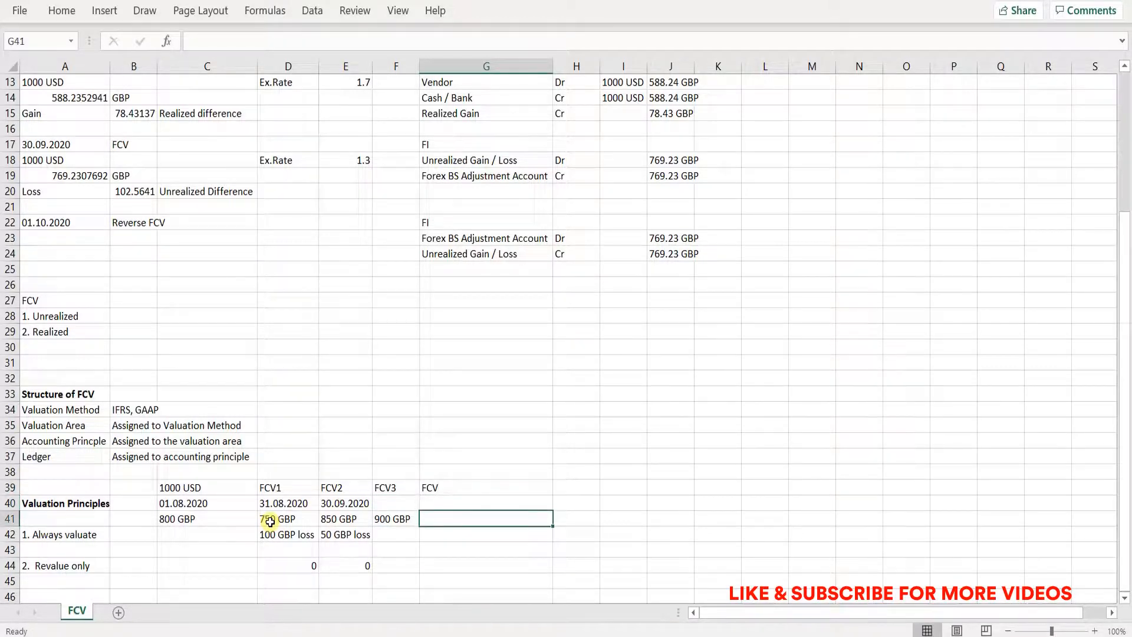
text(825 GBP)
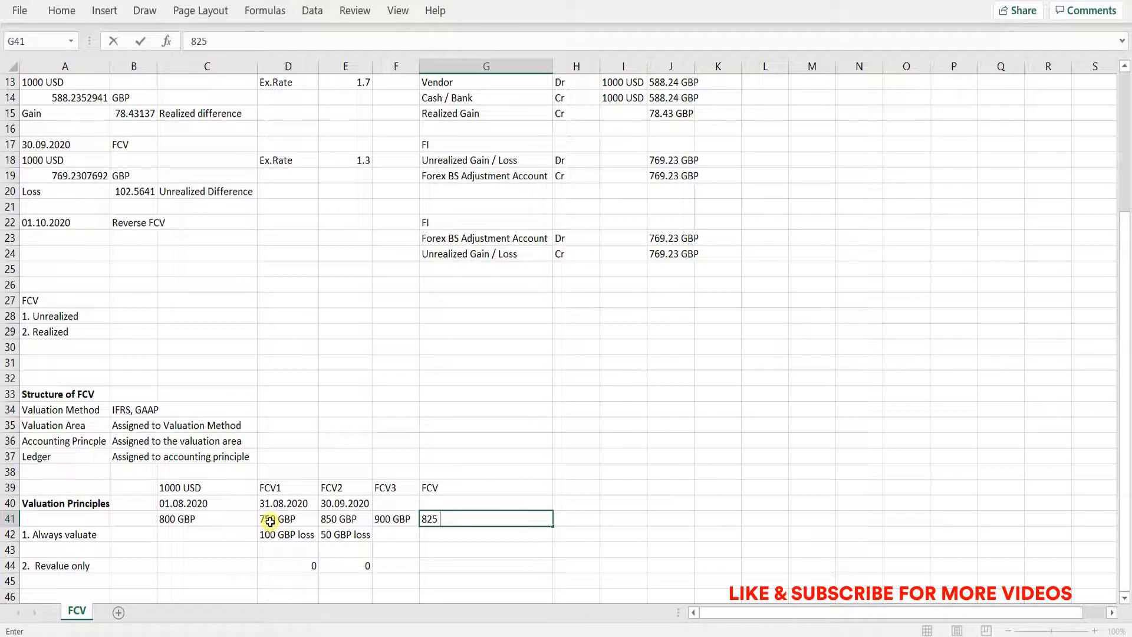
key(Return)
Replace the FCV1 always-valuate result in D42 with "50 GBP gain".
key(Down)
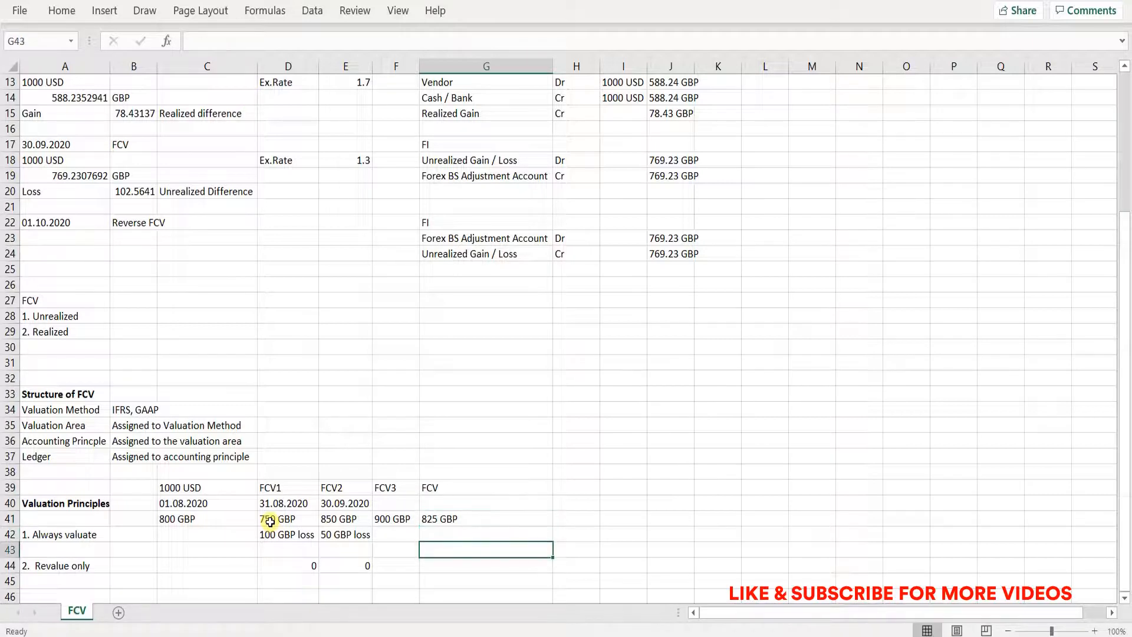
key(Left)
key(Up)
key(Left)
key(Left)
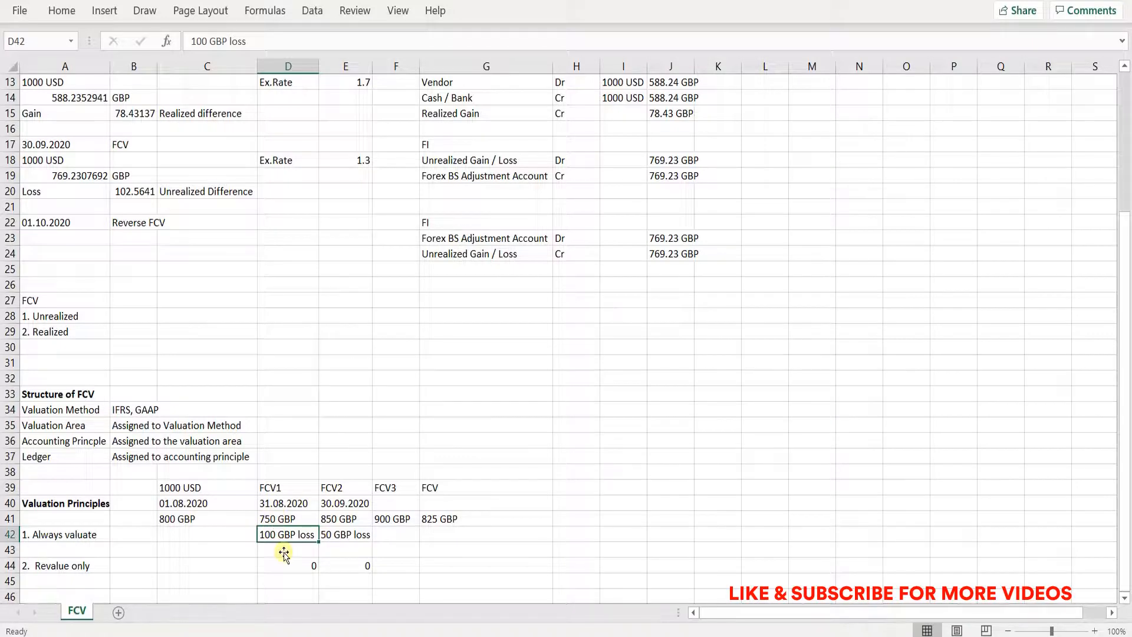
text(50 GBP gain)
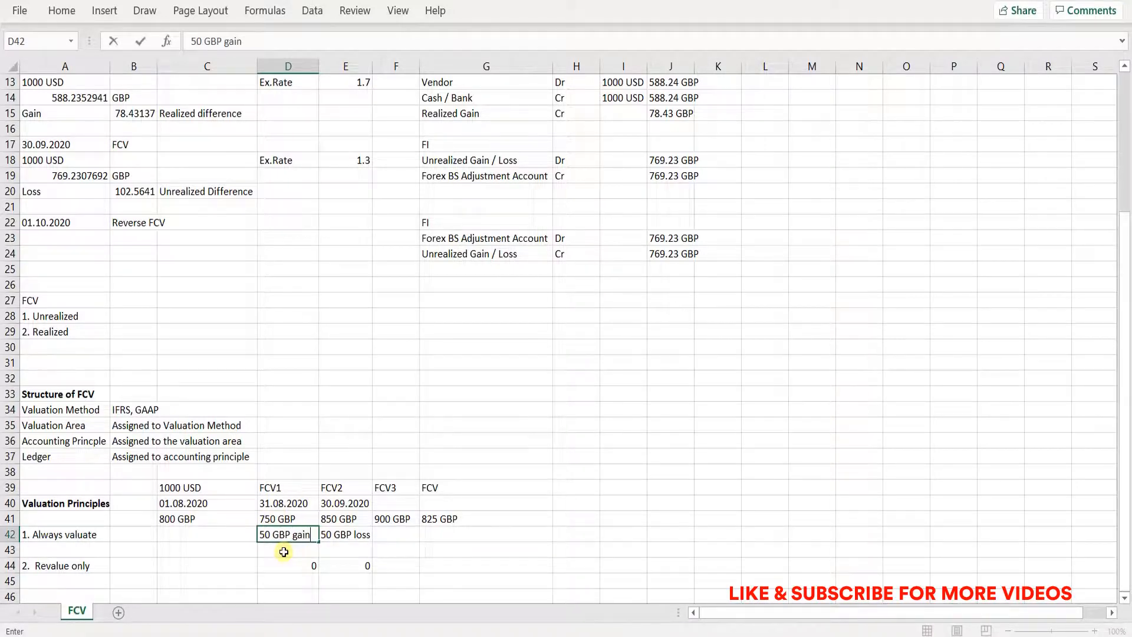
Complete the always-valuate row by entering "100 GBP loss" in F42 and "825GBP loss" in G42.
key(Tab)
key(Tab)
text(100 GBP loss)
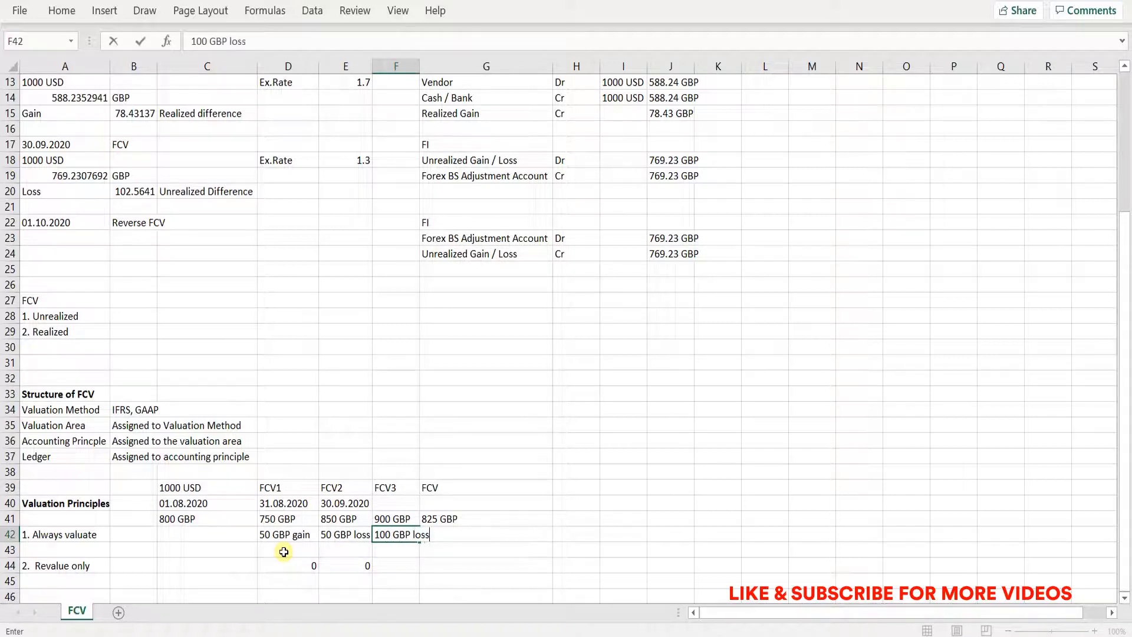
key(Tab)
text(25)
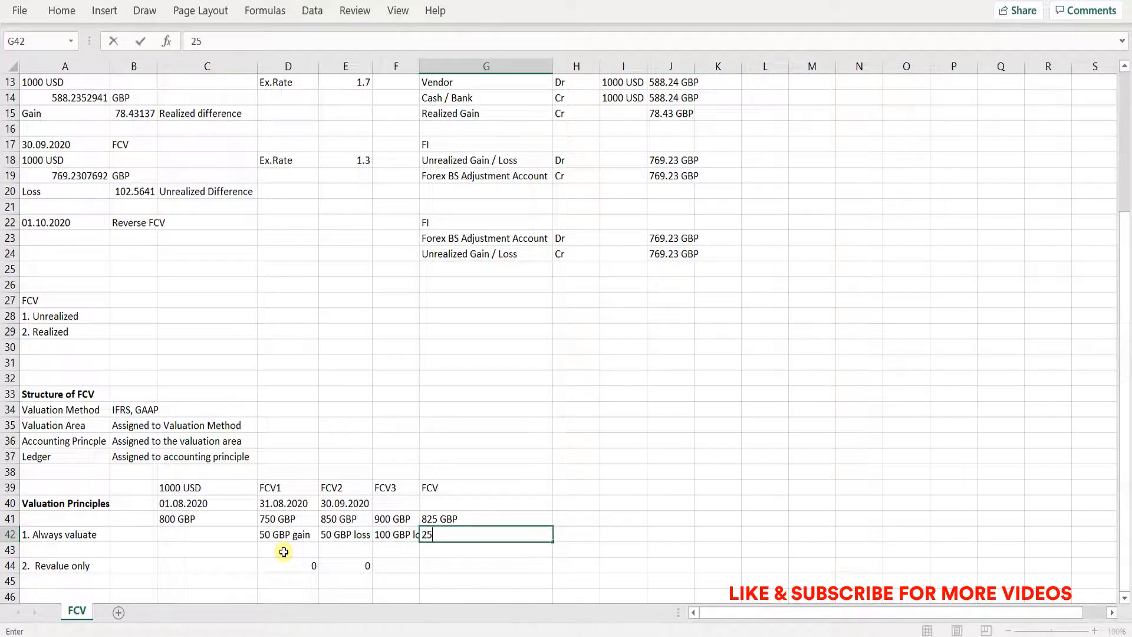
text(GBP loss)
key(F2)
key(Left)
key(Left)
key(Left)
text(8)
click(284, 552)
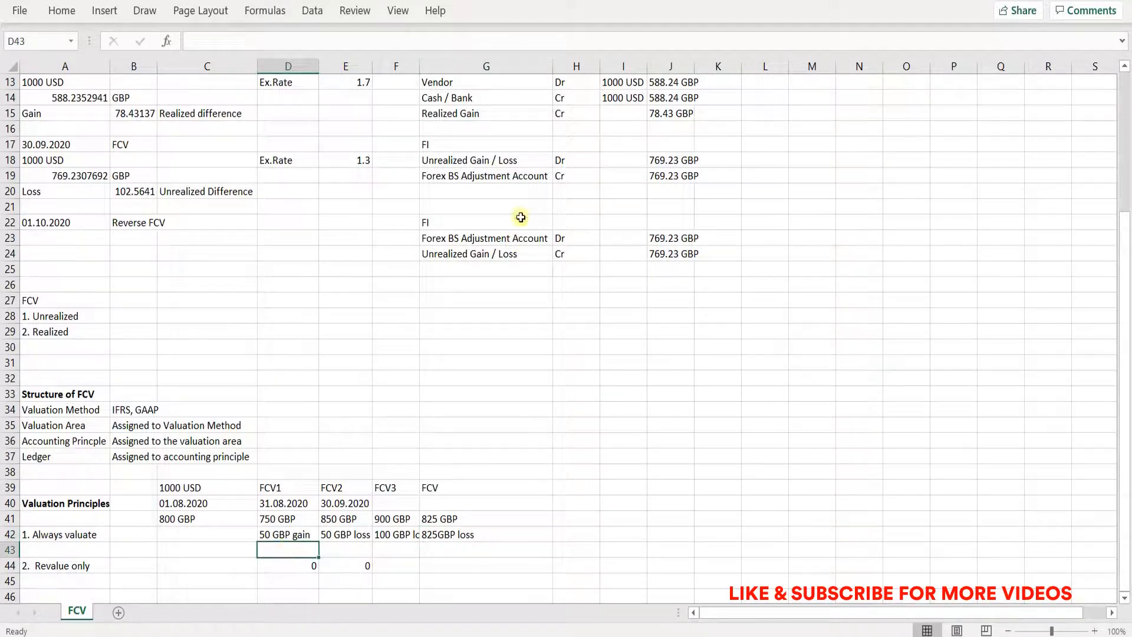
Widen columns G and F so the always-valuate entries fit.
double_click(419, 66)
drag(373, 66, 376, 68)
Examine the original and FCV amounts in row 41 against the always-valuate results in row 42.
click(276, 567)
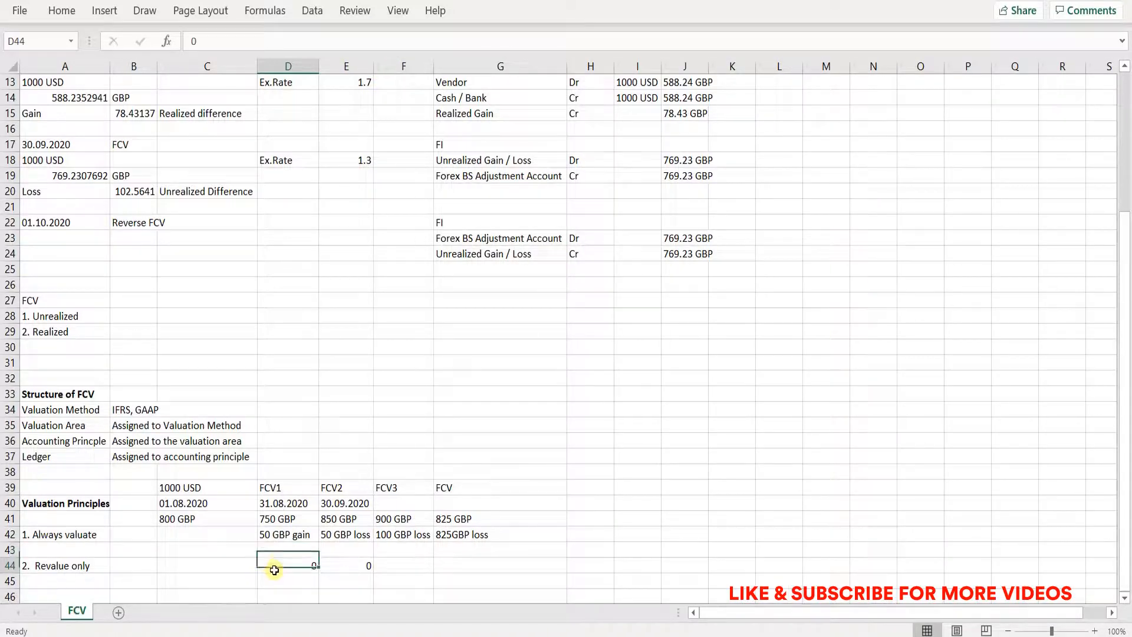
key(Up)
key(Up)
key(Up)
key(Left)
key(Right)
key(Right)
key(Down)
key(Left)
key(Down)
key(Down)
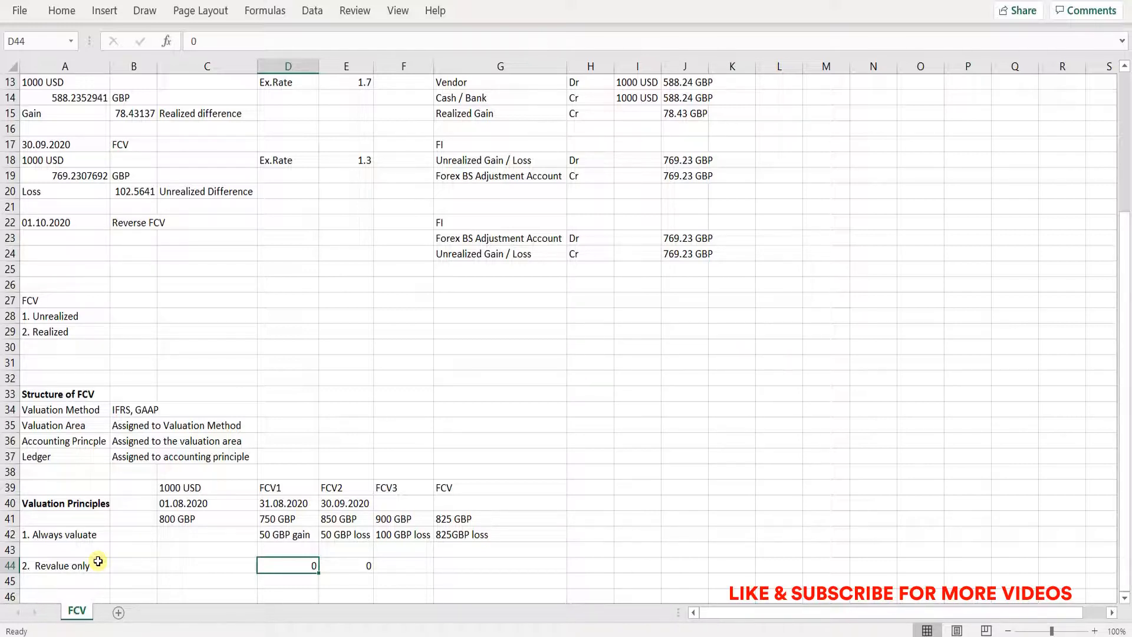
Enter "50GBP gain" as the revalue-only result in D44 and E44.
text(50GBP)
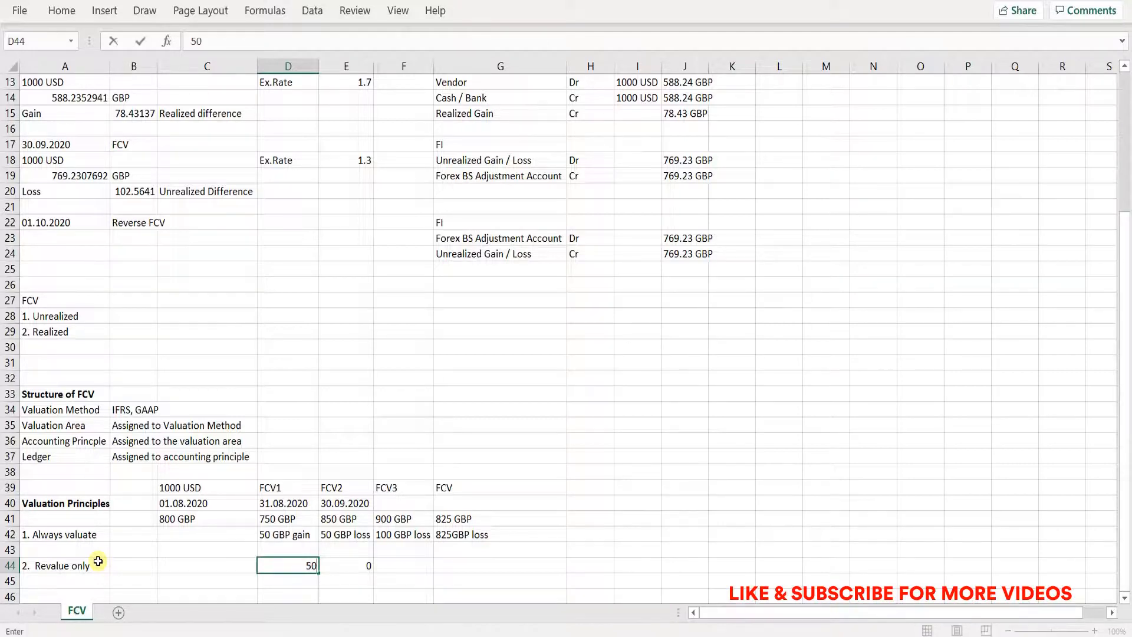
key(Tab)
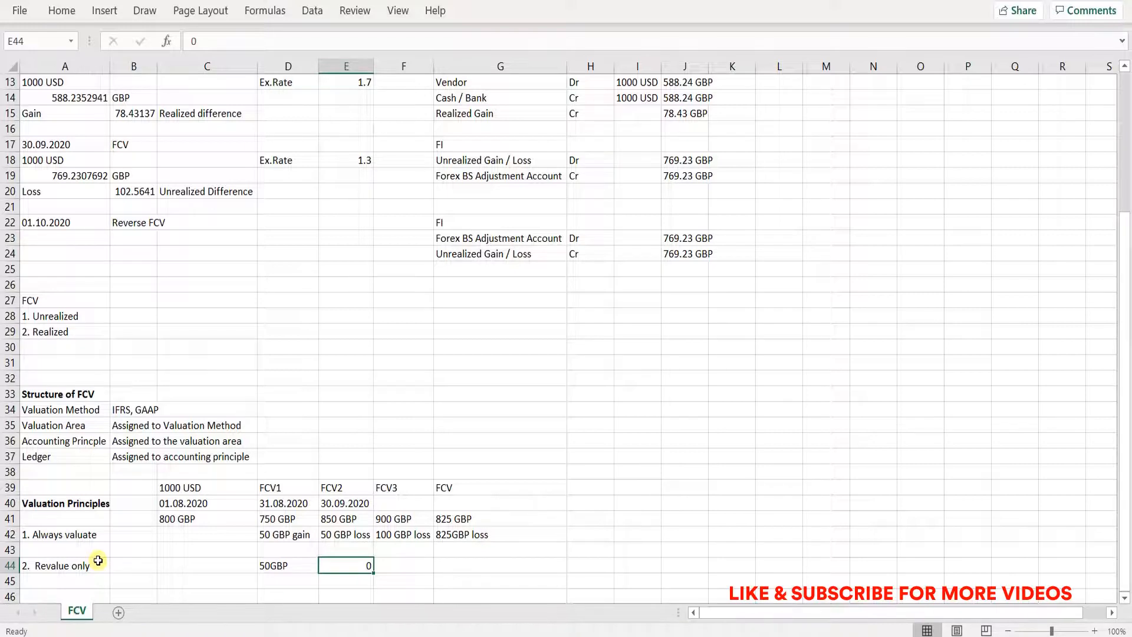
text(50GBP gain)
key(Return)
key(Up)
key(F2)
text(gain)
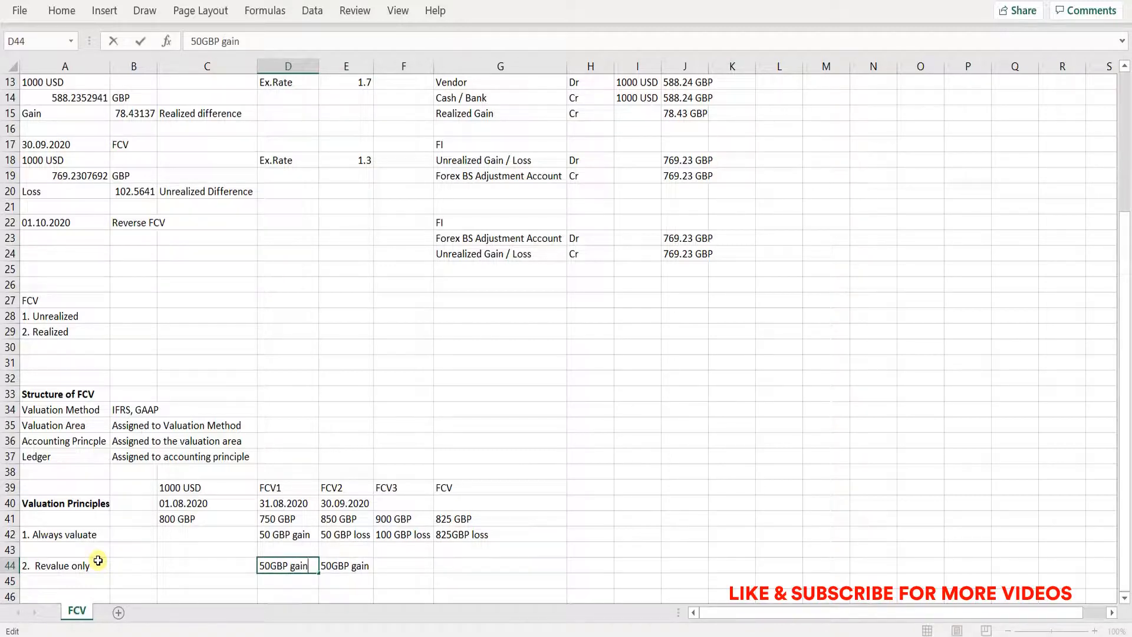
key(Return)
Copy the revalue-only result from E44 into F44 for FCV3.
key(Up)
key(Right)
key(Right)
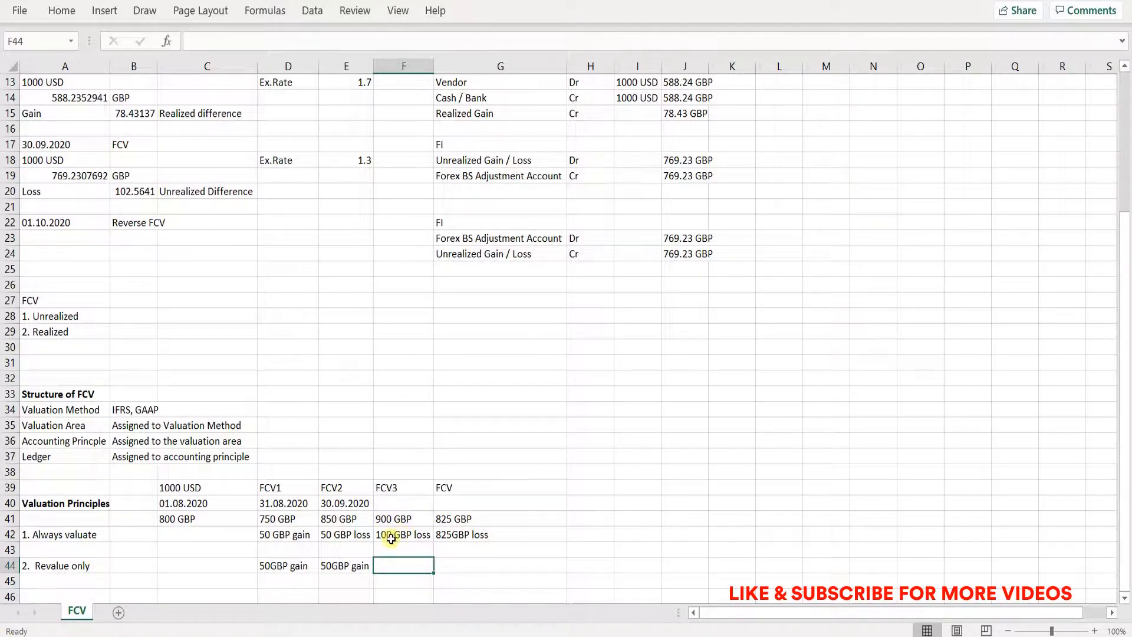
key(Left)
key(ctrl+c)
click(412, 561)
key(ctrl+v)
key(Right)
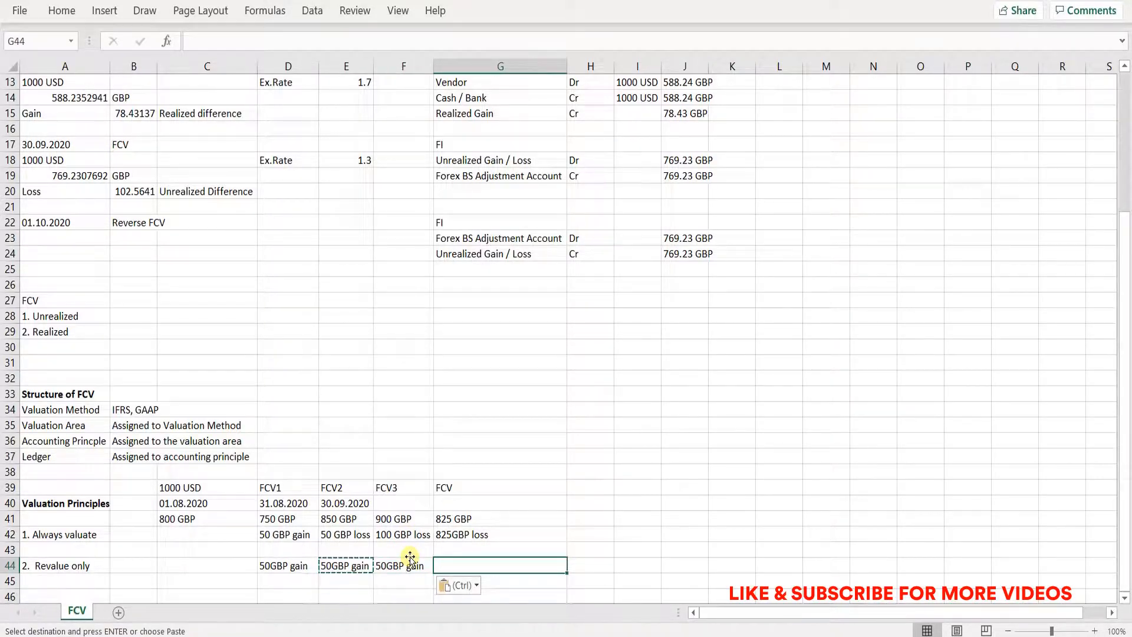
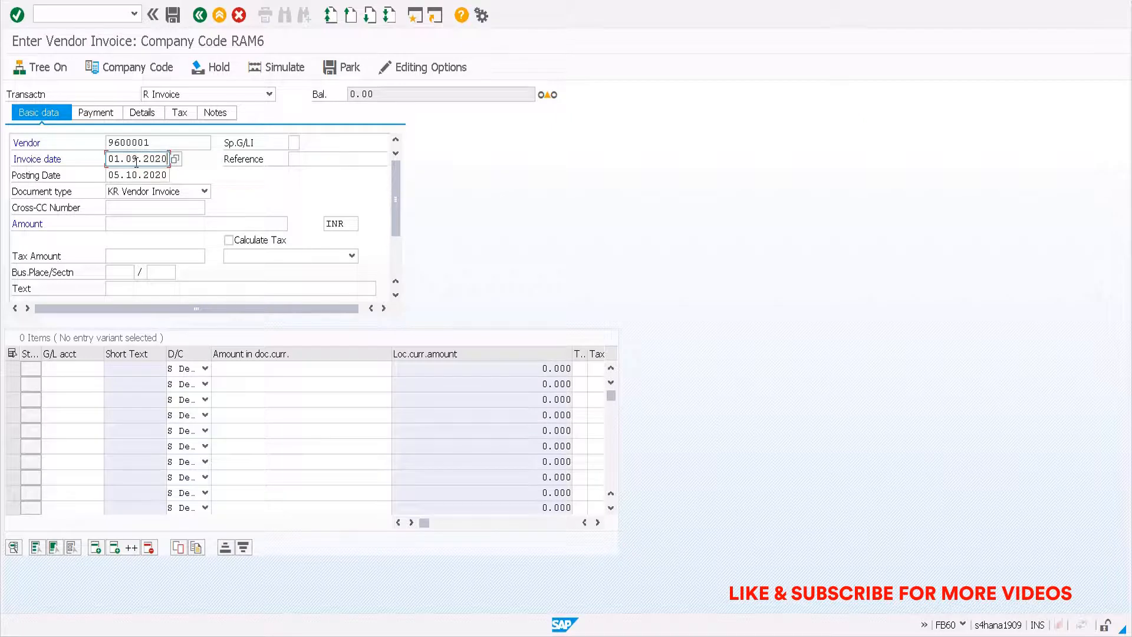
key(Tab)
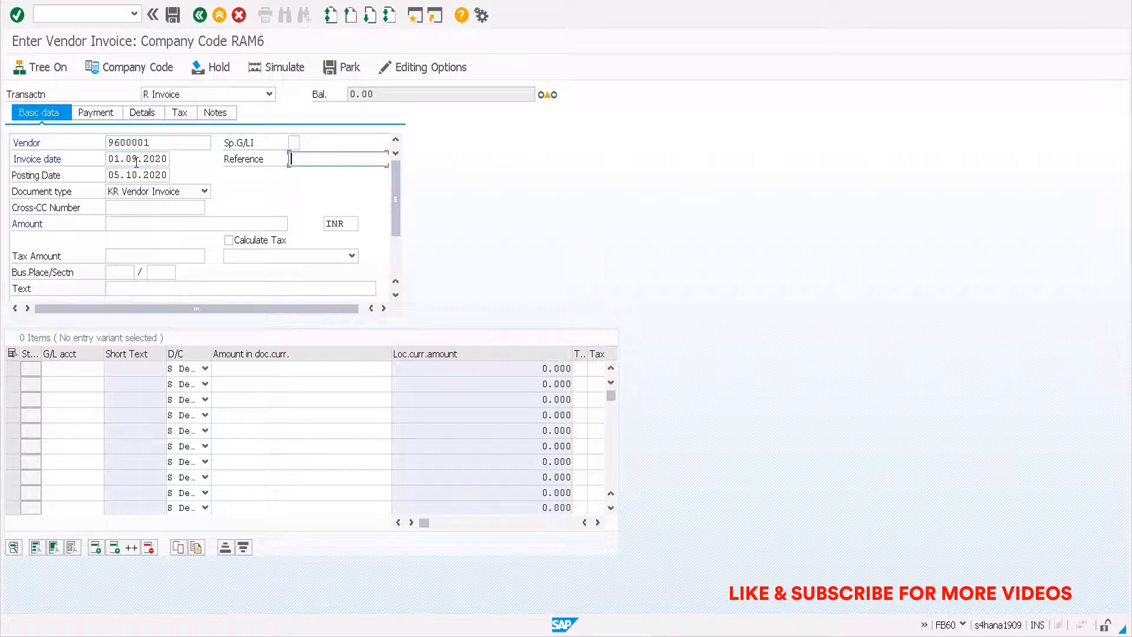
text(Invoice 1.5)
click(184, 225)
text(10)
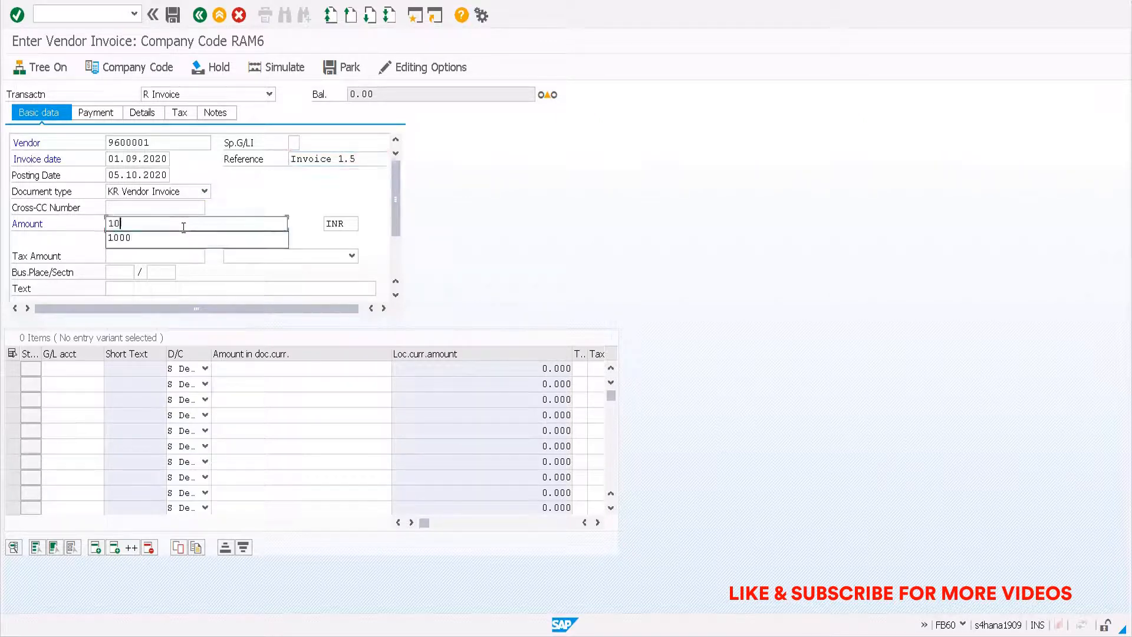
text(00)
key(Tab)
text(usd)
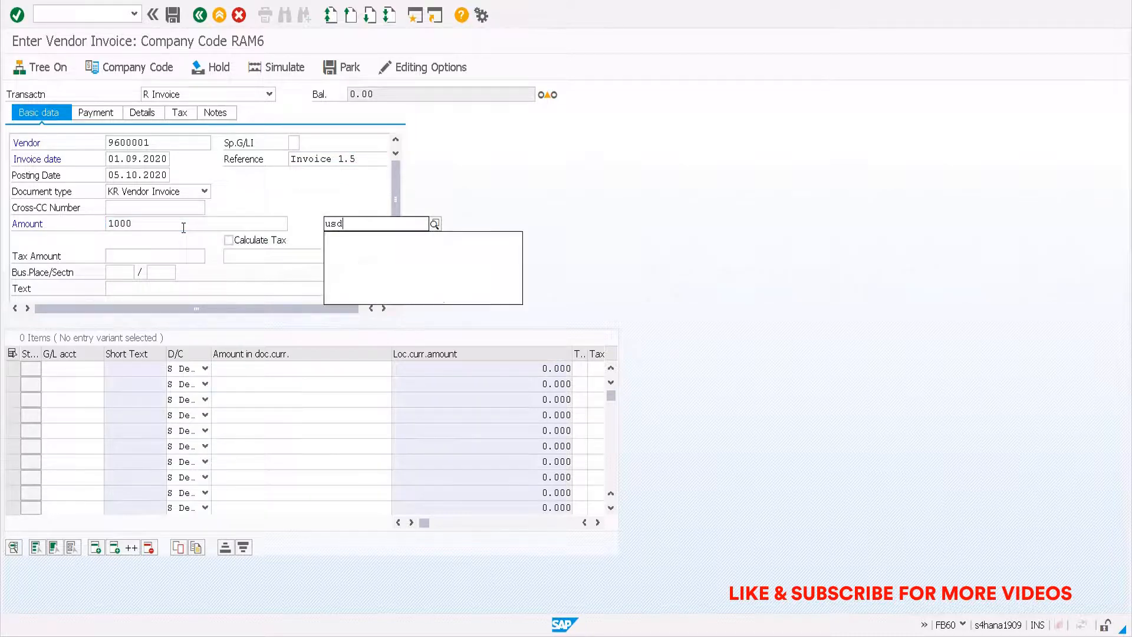
key(Return)
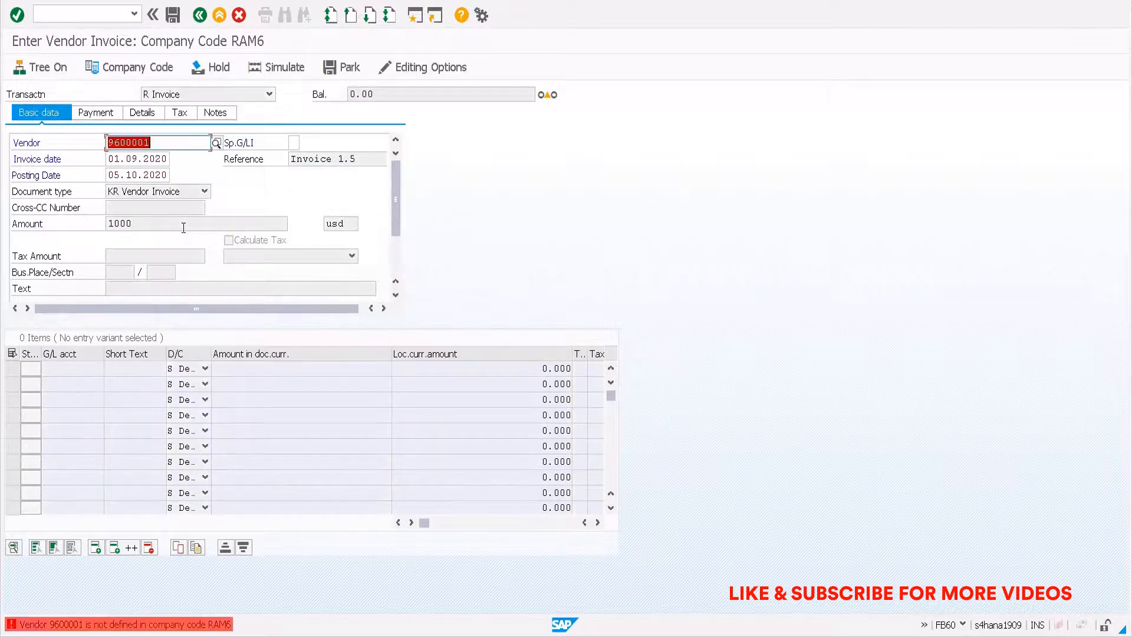
Change the vendor invoice's company code to AVGB.
click(162, 73)
text(avgb)
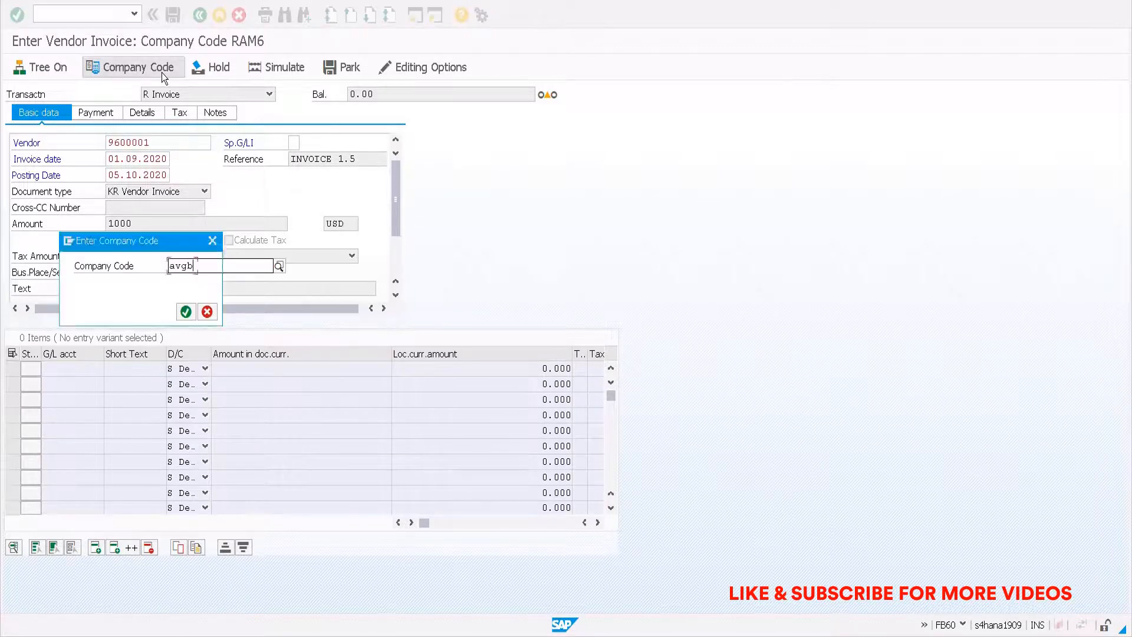
key(Return)
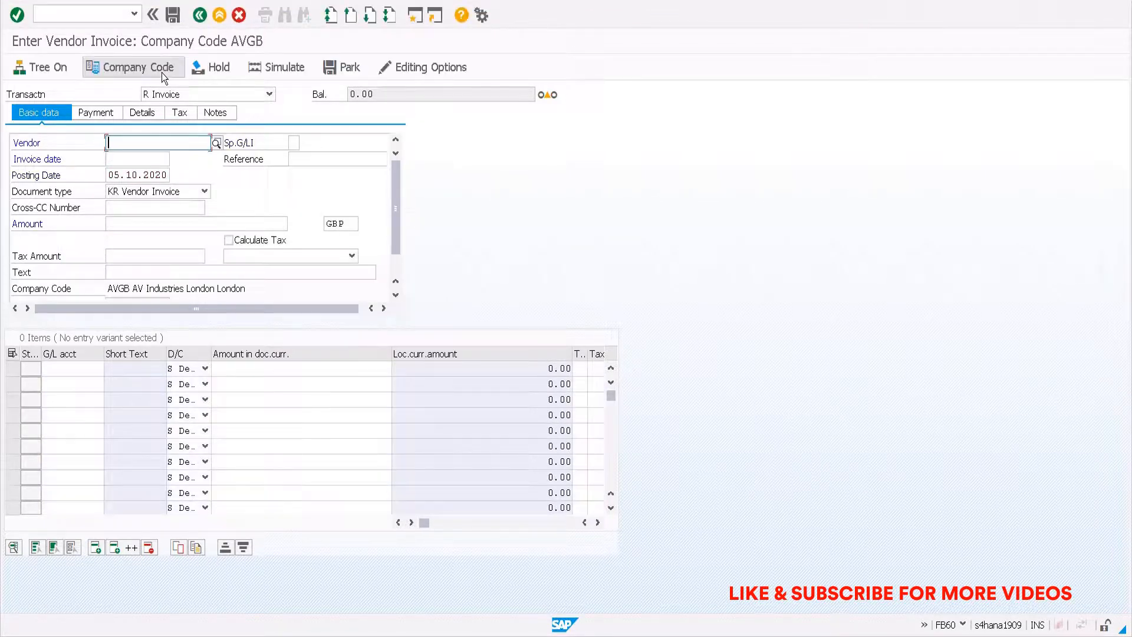
Fill the invoice header with the vendor number, reference "Forex 1.5" and invoice date 05.10.2020.
key(Down)
key(Tab)
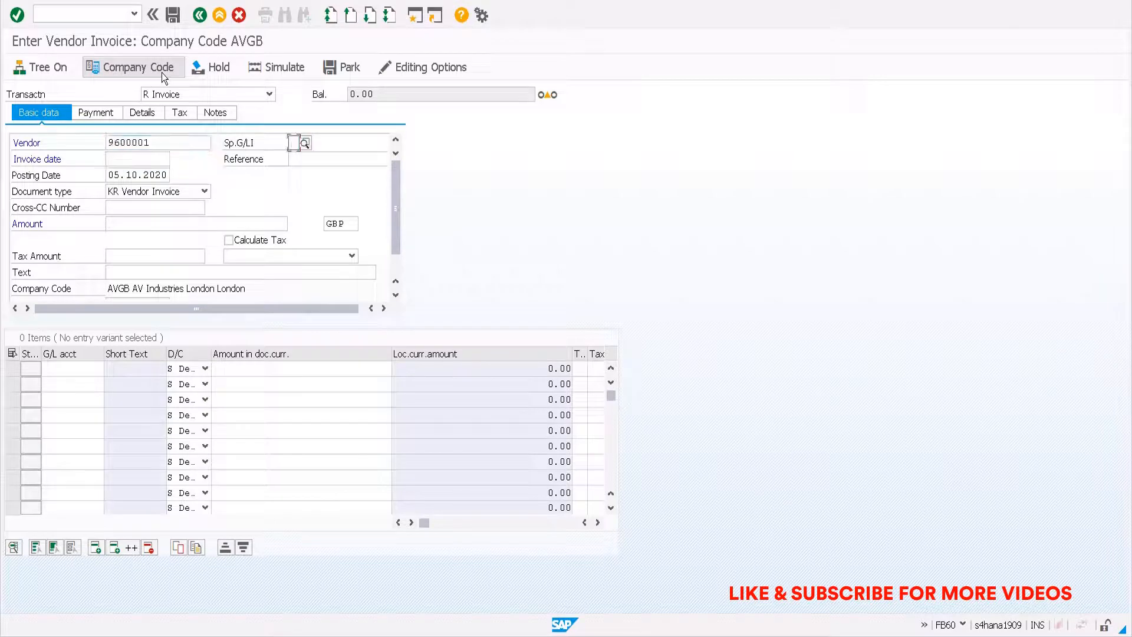
key(Tab)
key(Down)
key(Return)
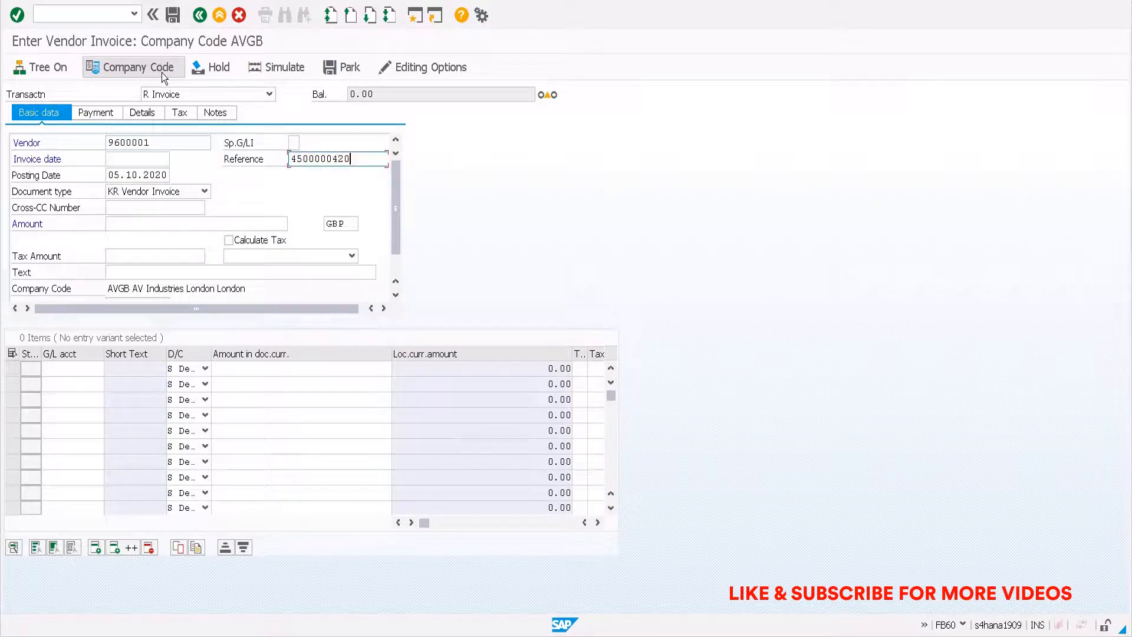
key(shift+Home)
text(Forex 1)
key(shift+Tab)
text(05.10.2020)
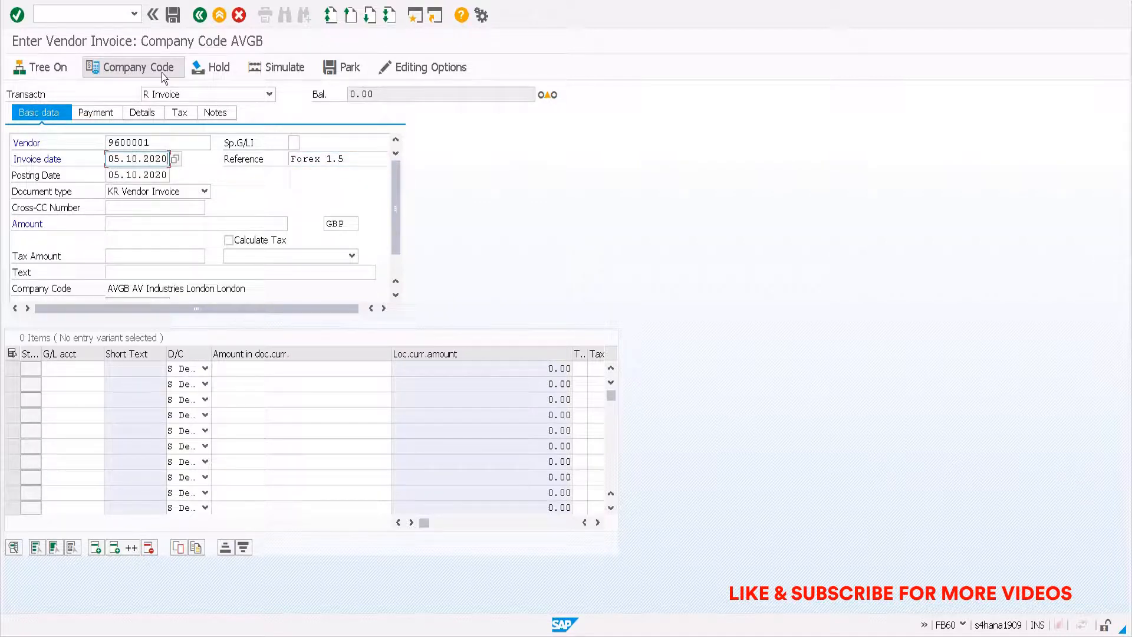
key(Return)
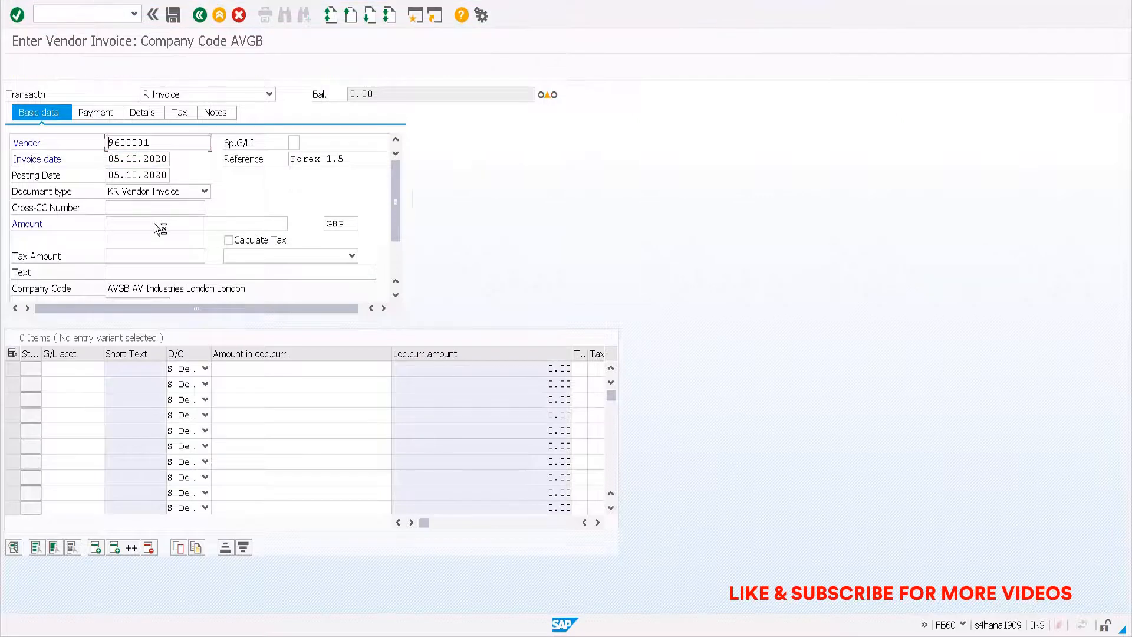
Set the invoice amount to 1000 USD and its text to "Invoice".
click(155, 225)
text(1000)
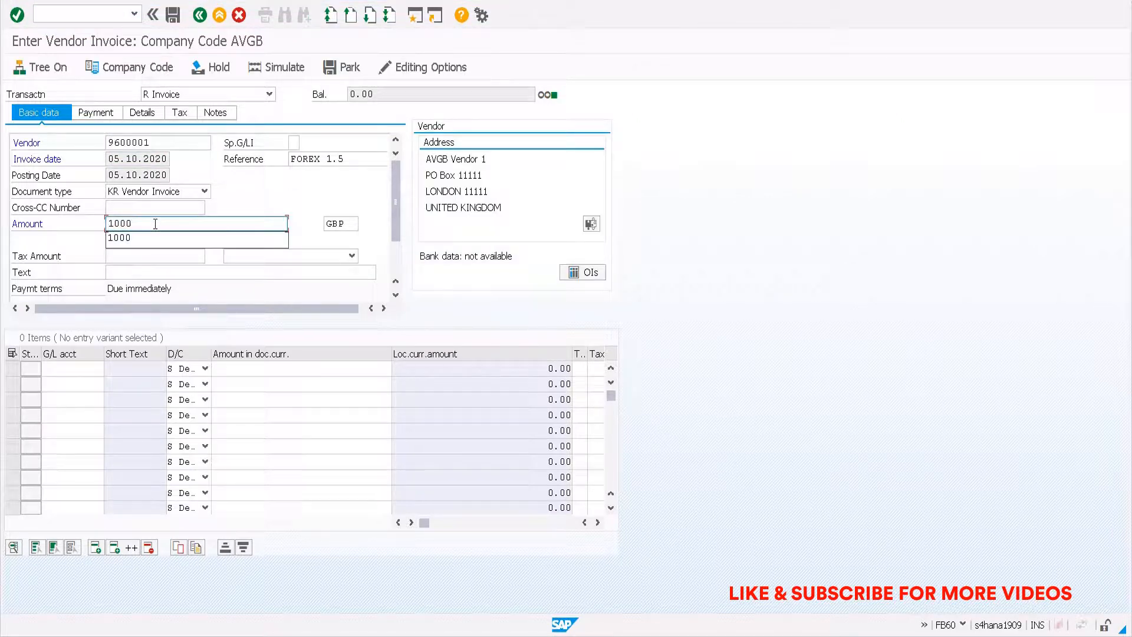
key(Tab)
text(USD)
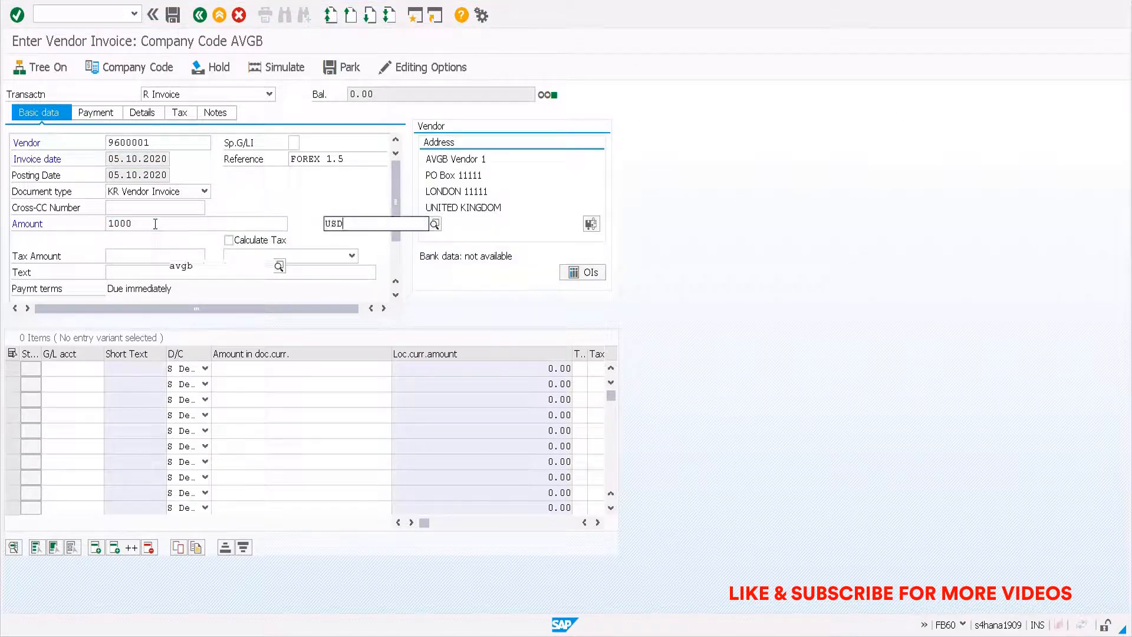
key(Return)
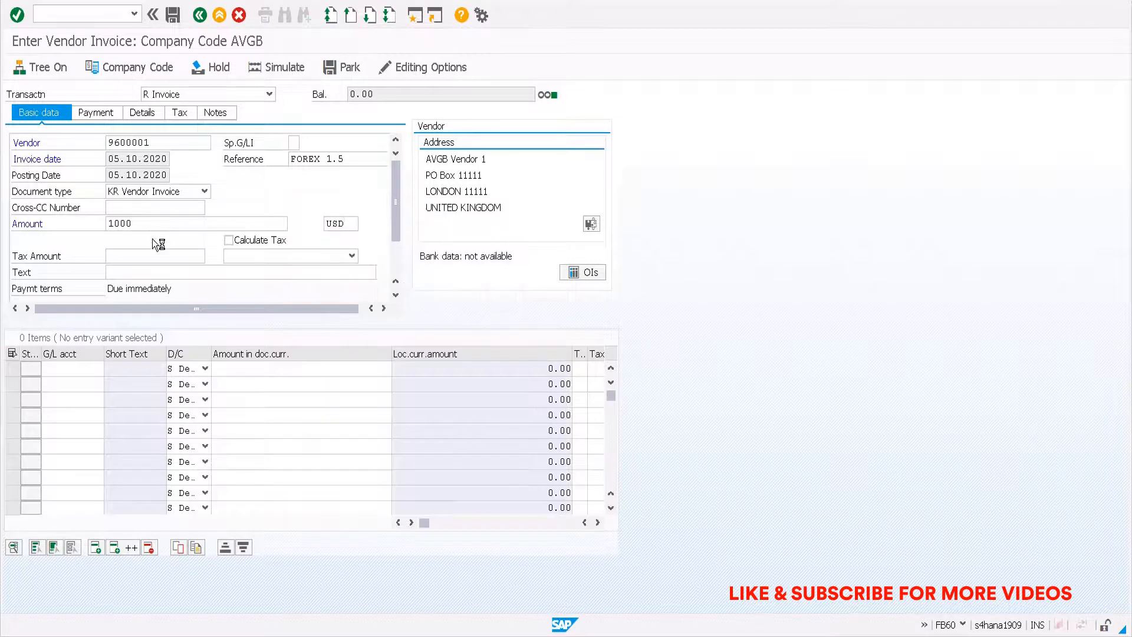
click(153, 269)
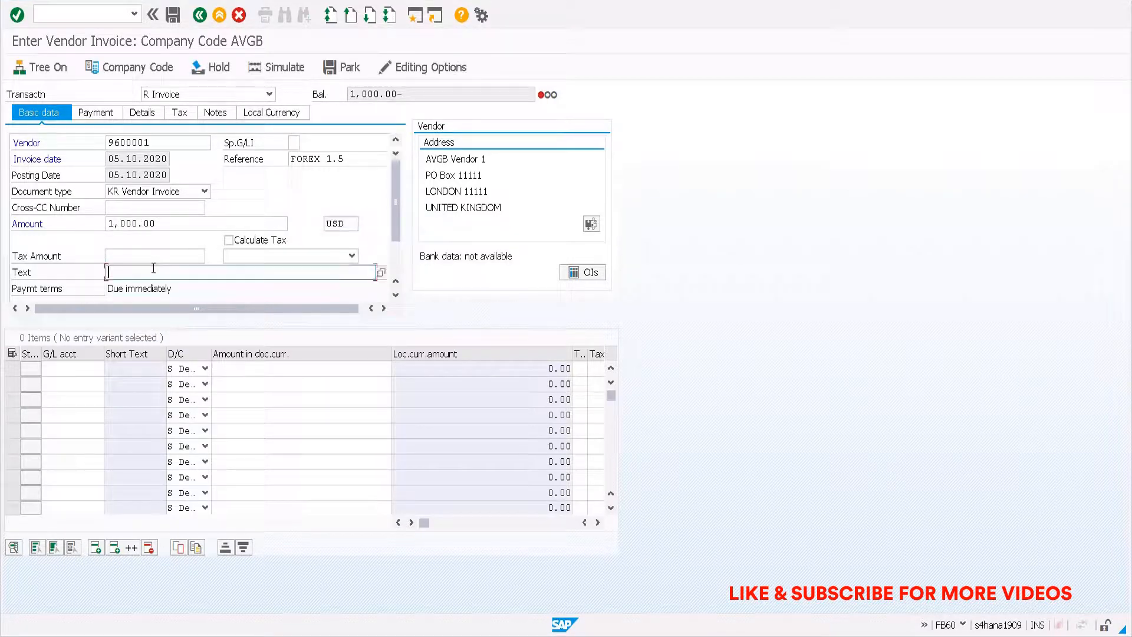
text(Invoice)
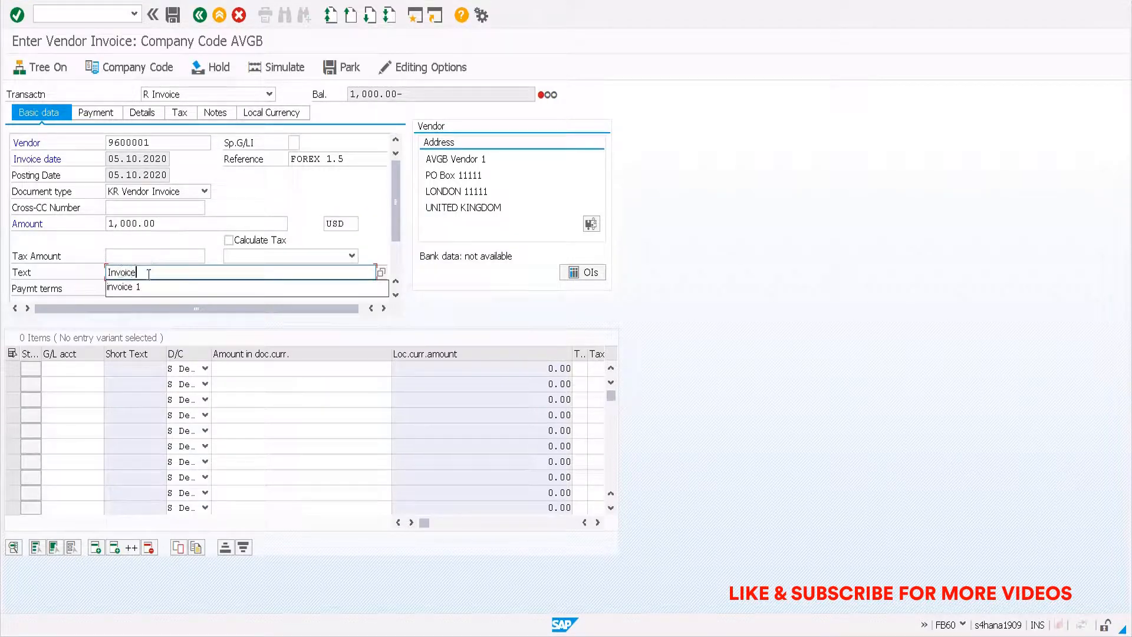
Look up the G/L accounts of company code AVGB for the first invoice line item.
click(72, 370)
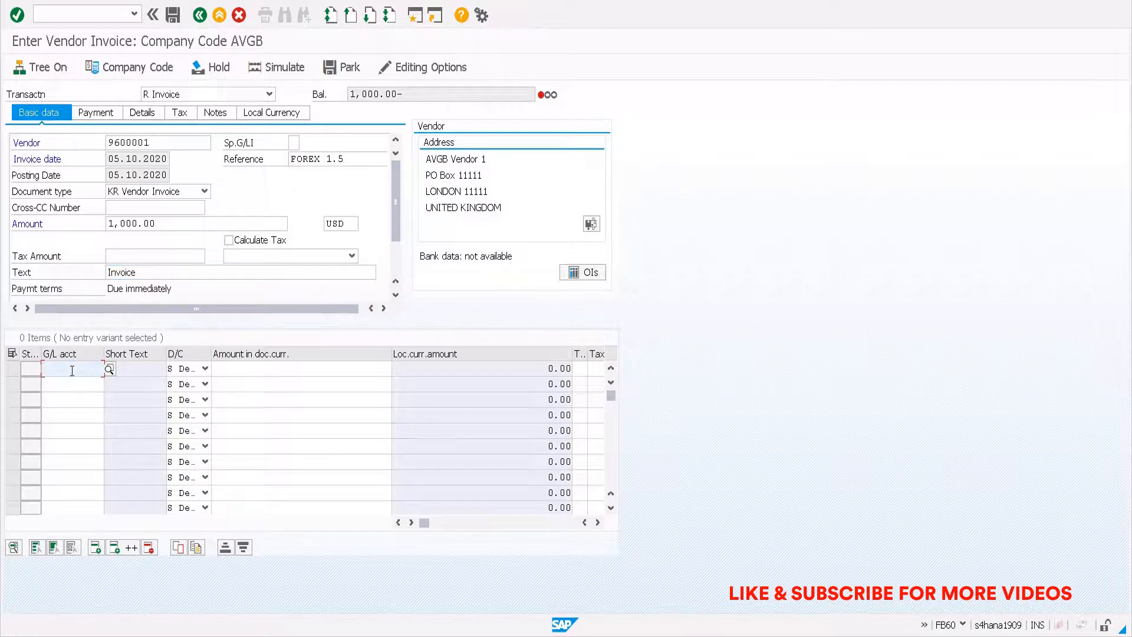
key(F4)
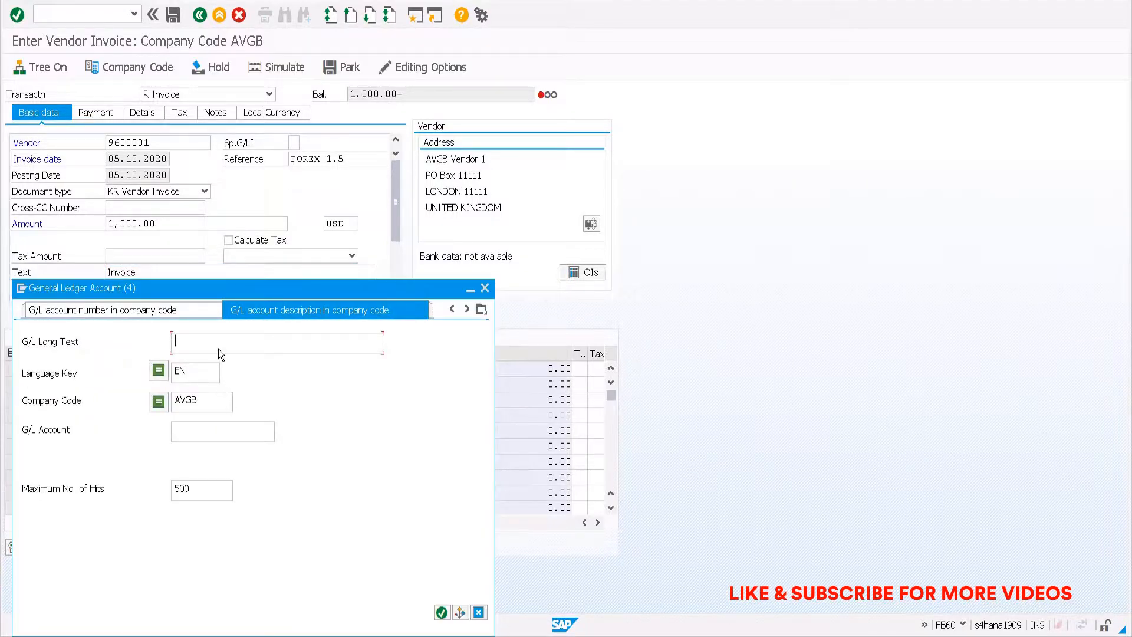
key(Return)
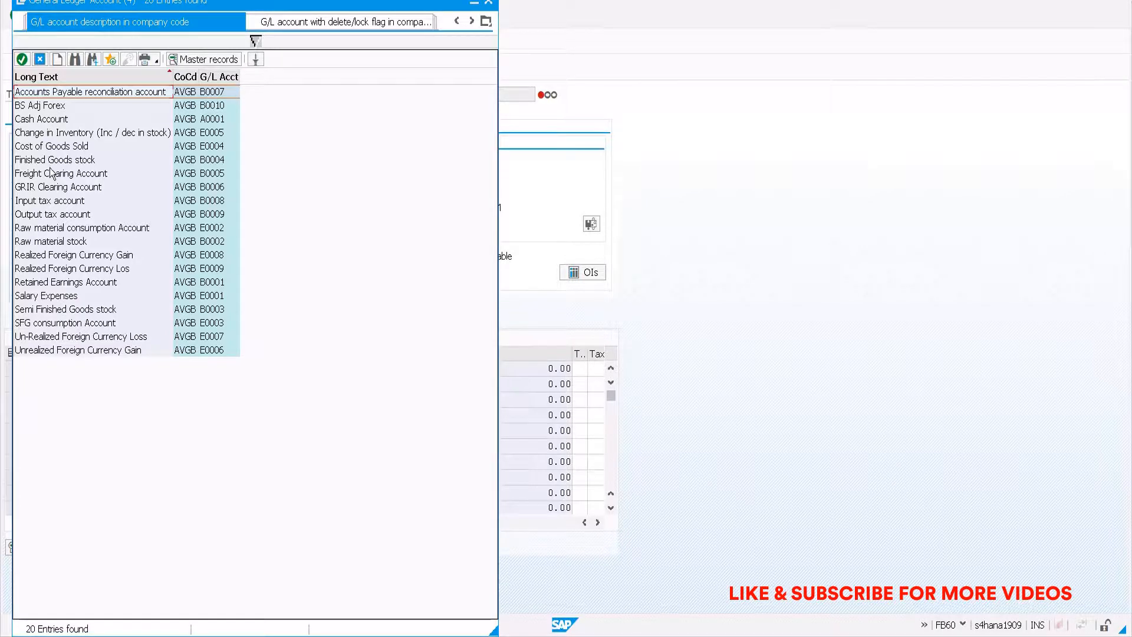
key(Escape)
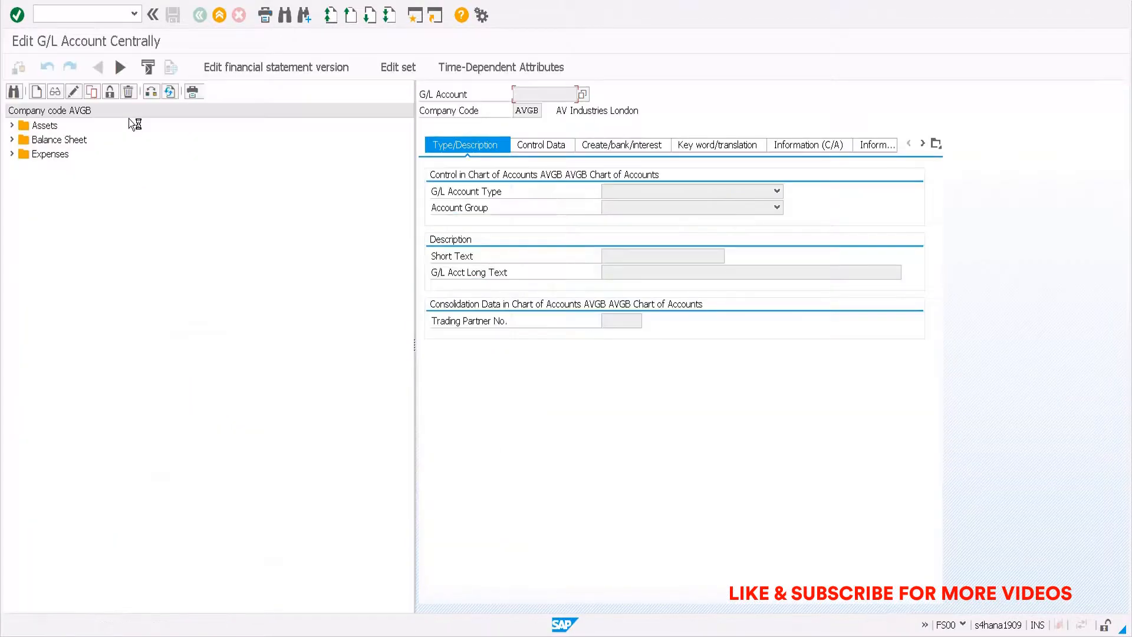
In central G/L account maintenance, start creating expense account E0010 for company code AVGB.
click(12, 153)
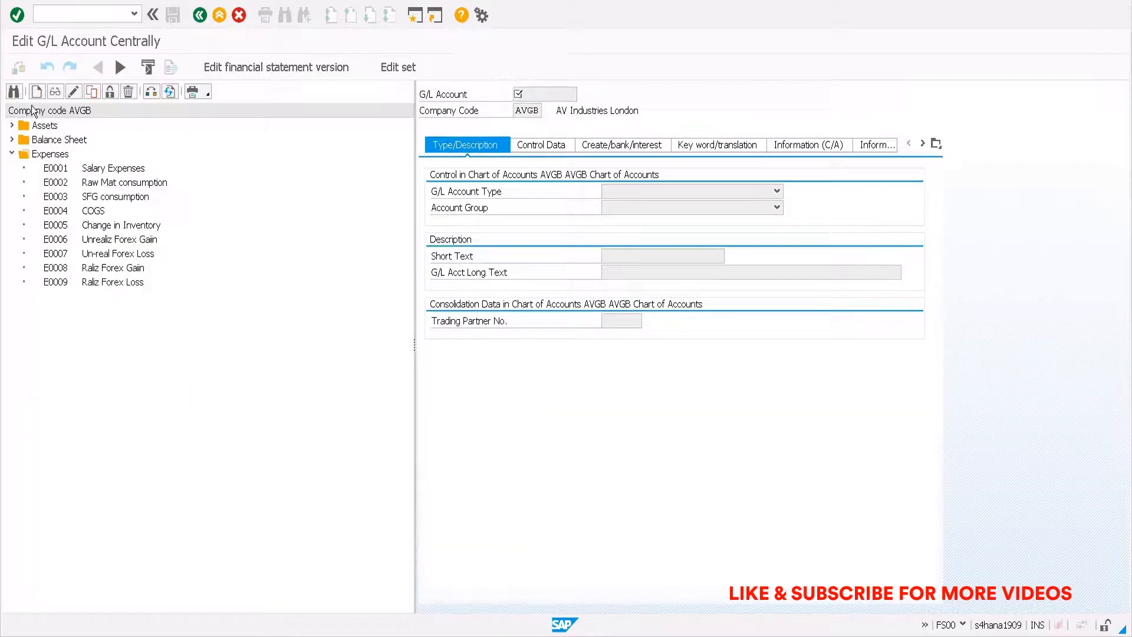
click(36, 92)
text(E0010)
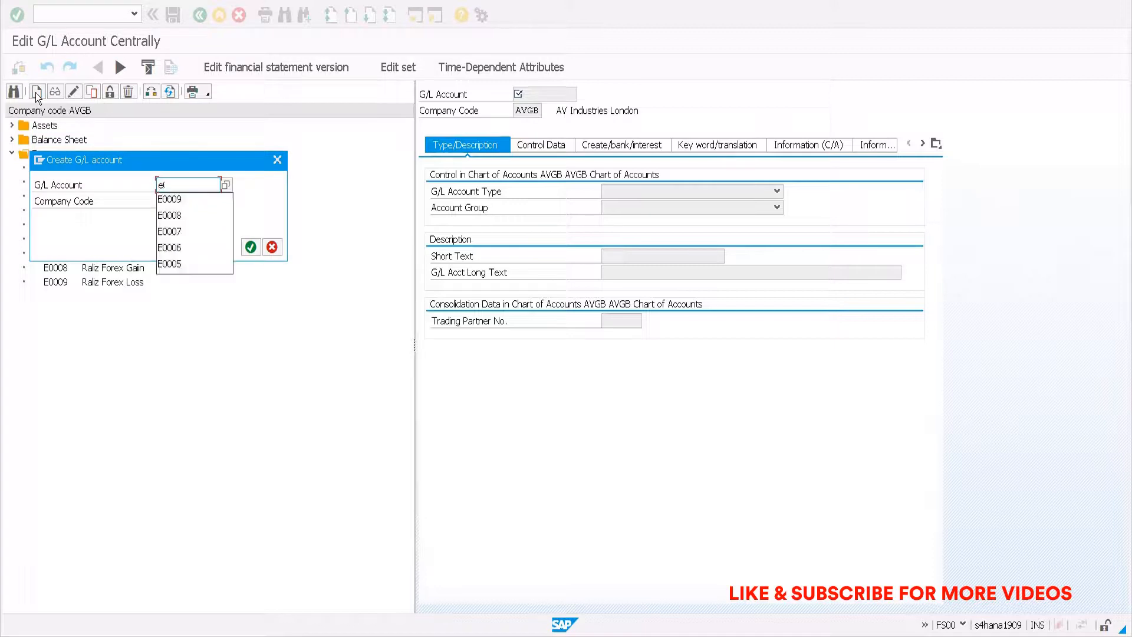
key(Return)
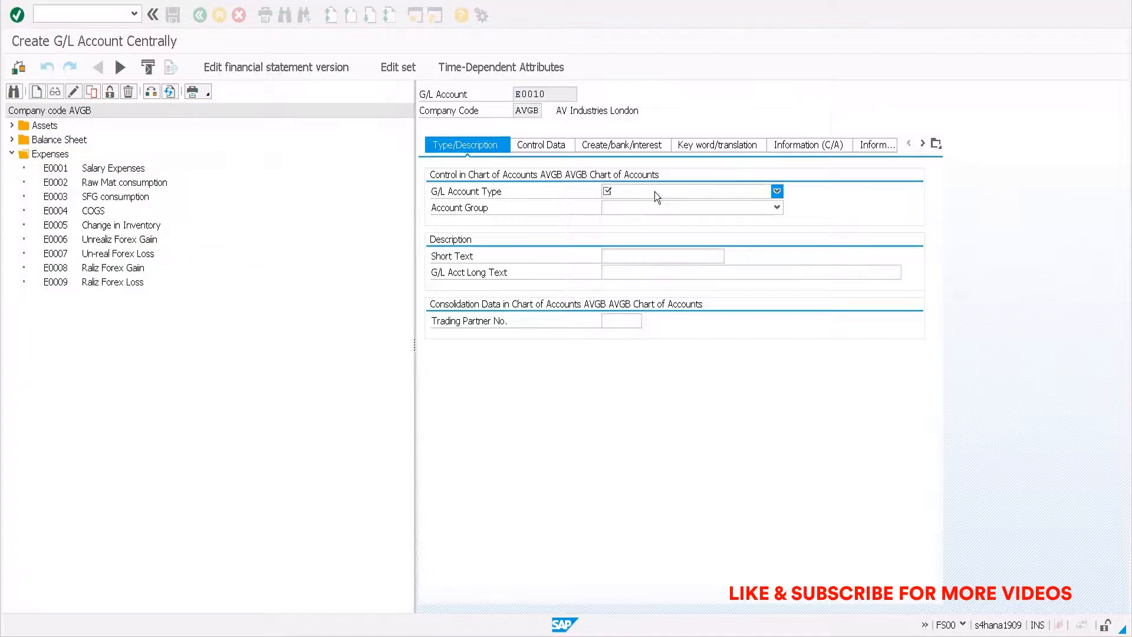
Classify account E0010 as type Primary Costs or Revenue in the account group EXPN Expenses.
click(655, 191)
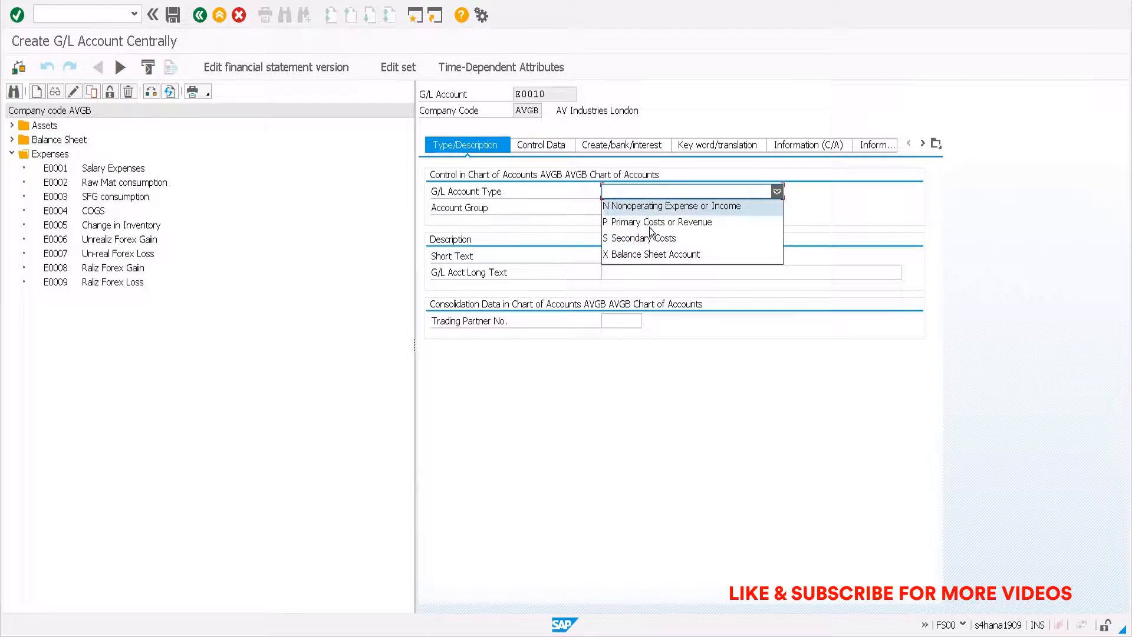
click(658, 222)
click(667, 207)
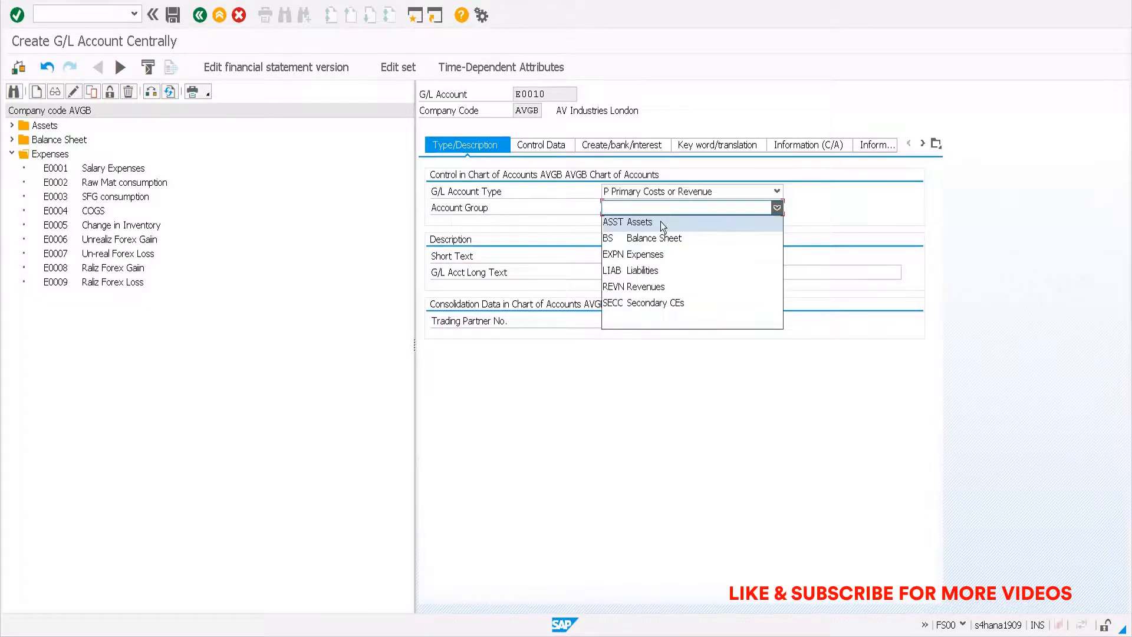
click(653, 256)
Set the short text to "Purchase Expense Acc" and the long text to "Purchase Expense Account", and open the account's control data.
click(646, 256)
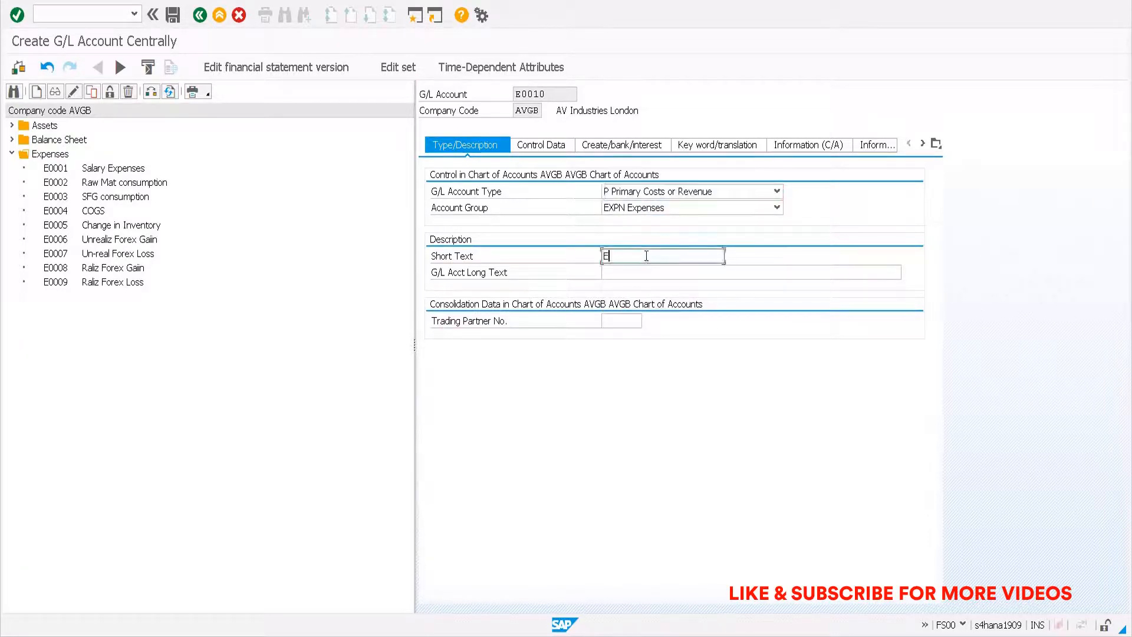
text(Expense )
text(Purchae)
key(BackSpace)
key(BackSpace)
text(se)
key(Tab)
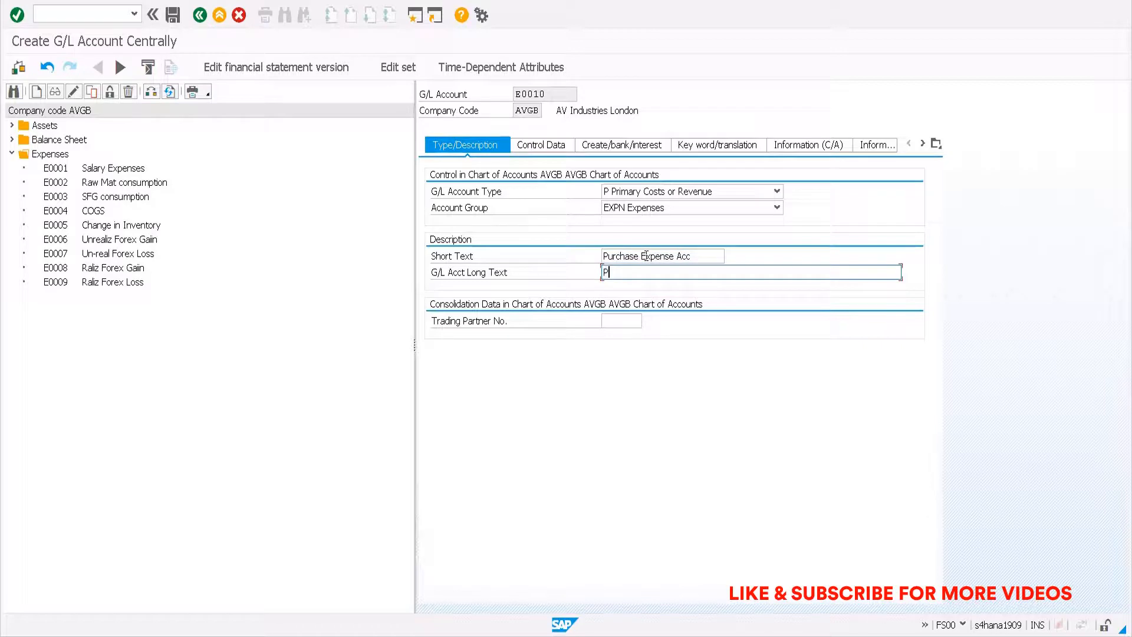
text(Purchase Expense Account)
click(565, 147)
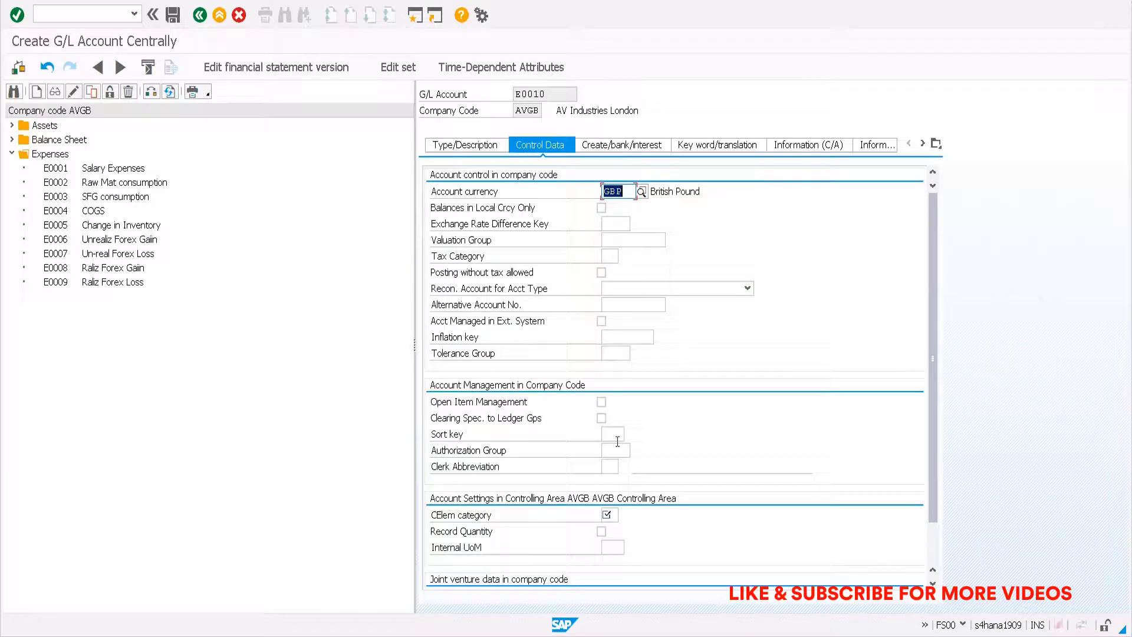
Set account E0010's sort key to 001 and its cost element category to 1, Primary costs/cost-reducing revenues.
click(615, 436)
text(001)
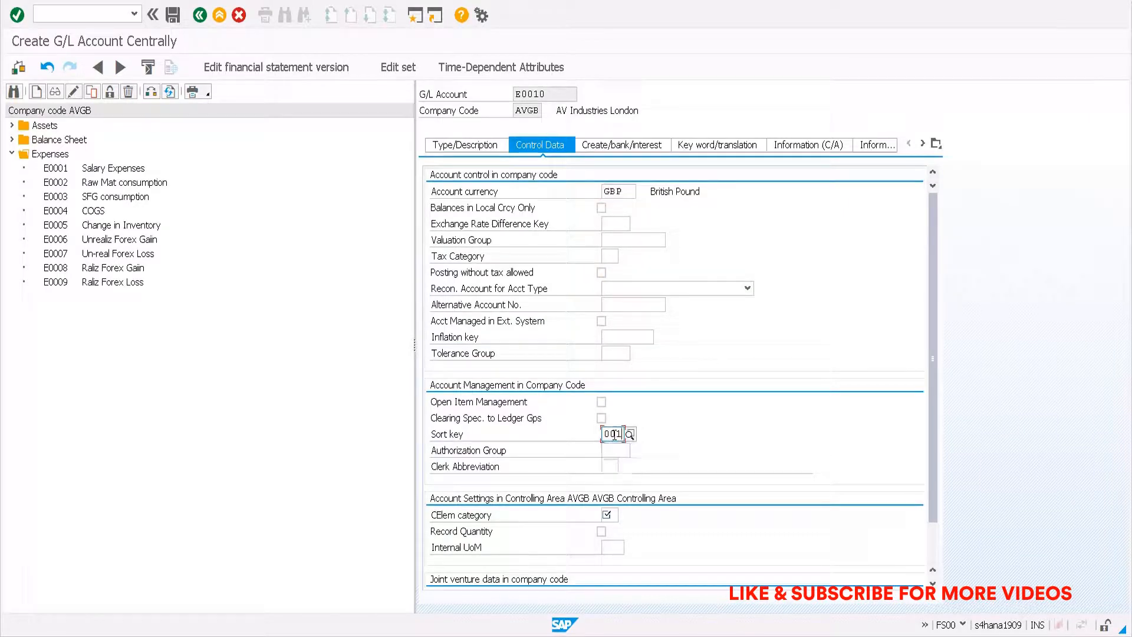
click(614, 516)
key(F4)
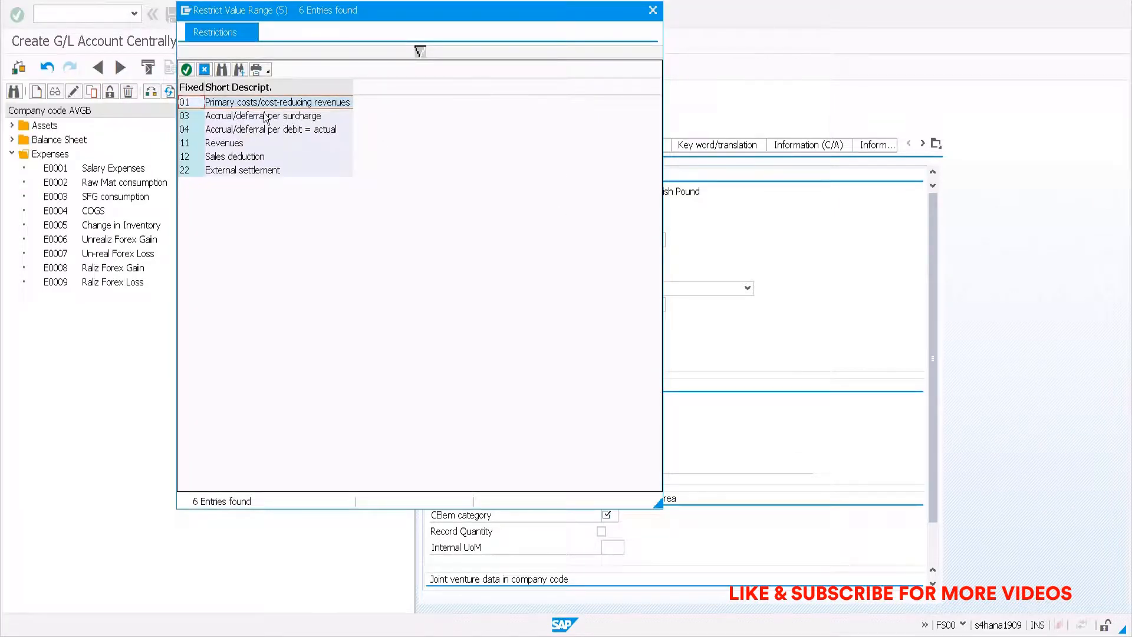
click(227, 105)
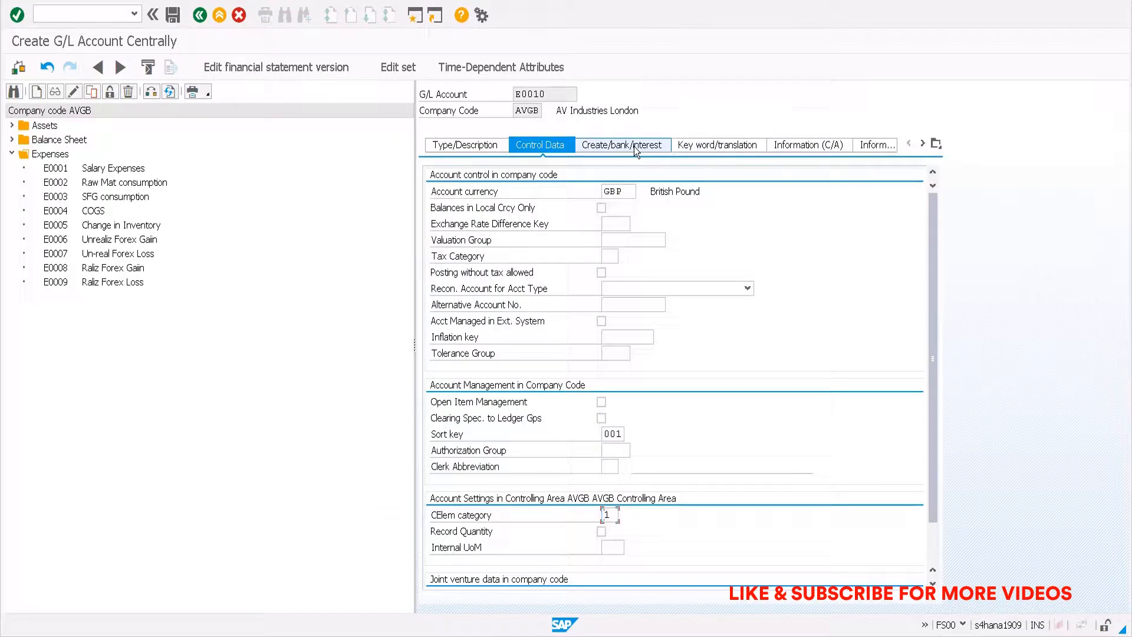
Assign field status group G001 to account E0010 and save the new account.
click(635, 147)
click(626, 187)
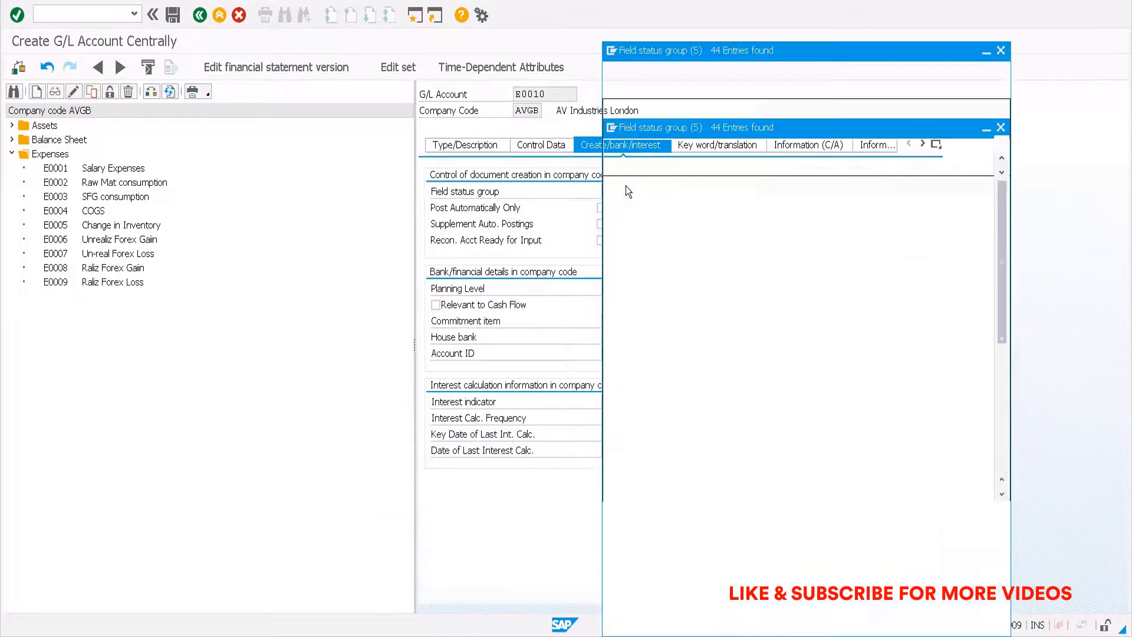
double_click(679, 174)
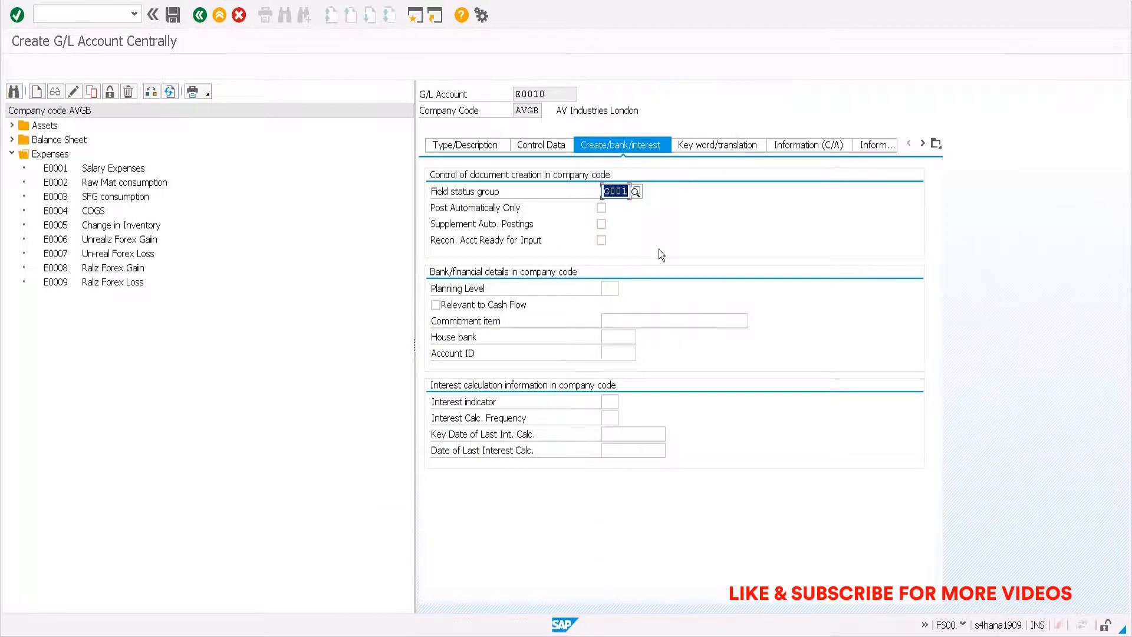
key(ctrl+s)
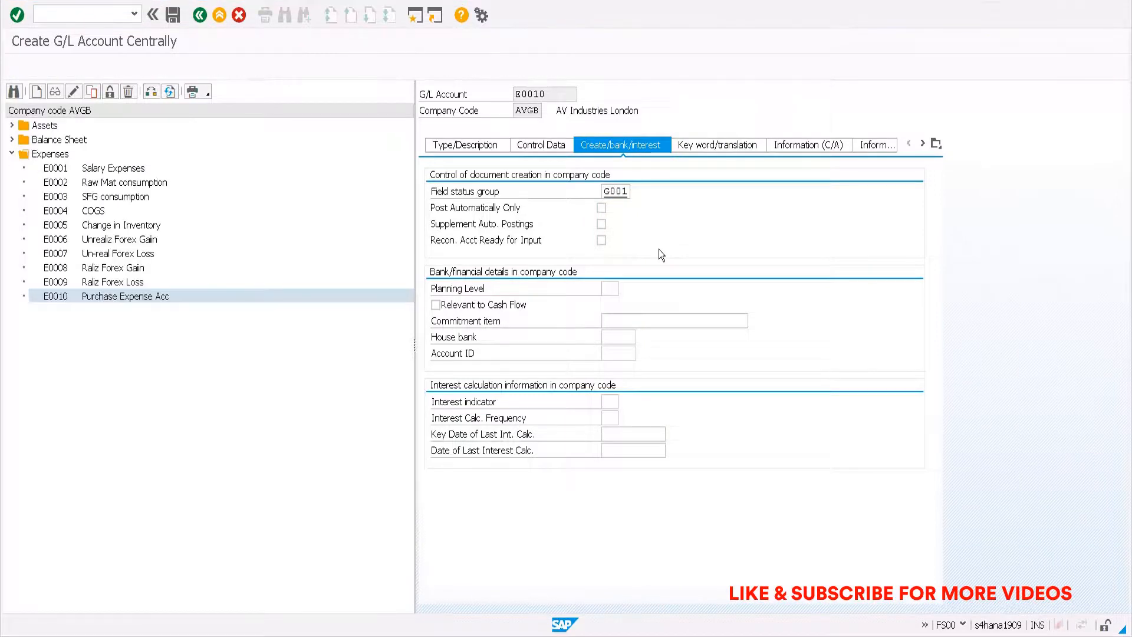
Return to the vendor invoice and enter a debit line item for account E0010 with amount 1000.
key(F3)
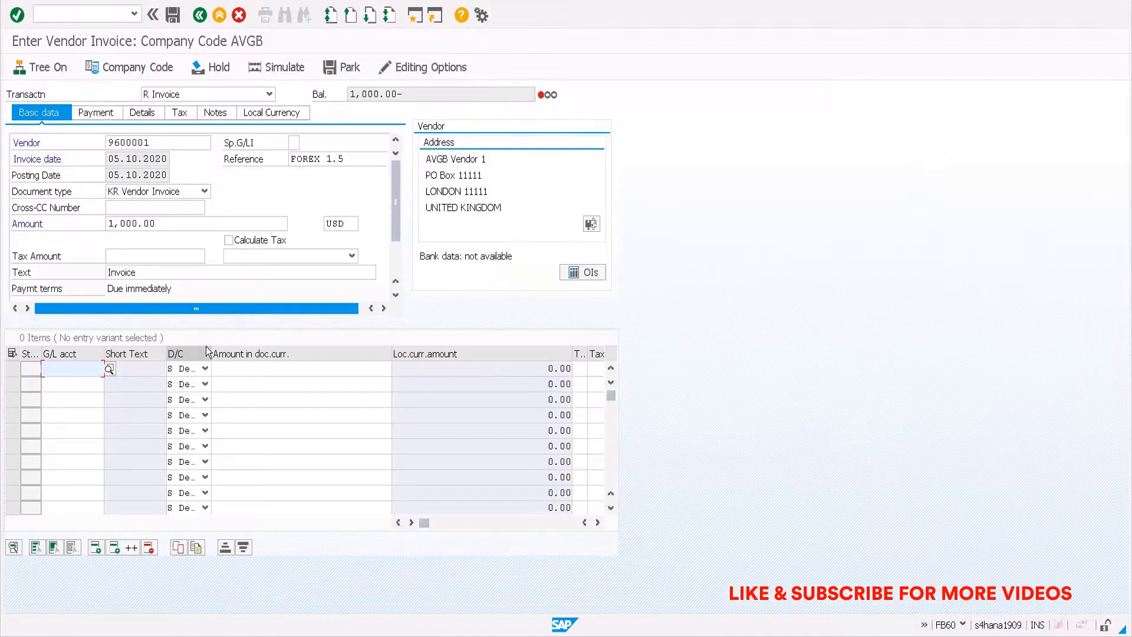
text(e0010)
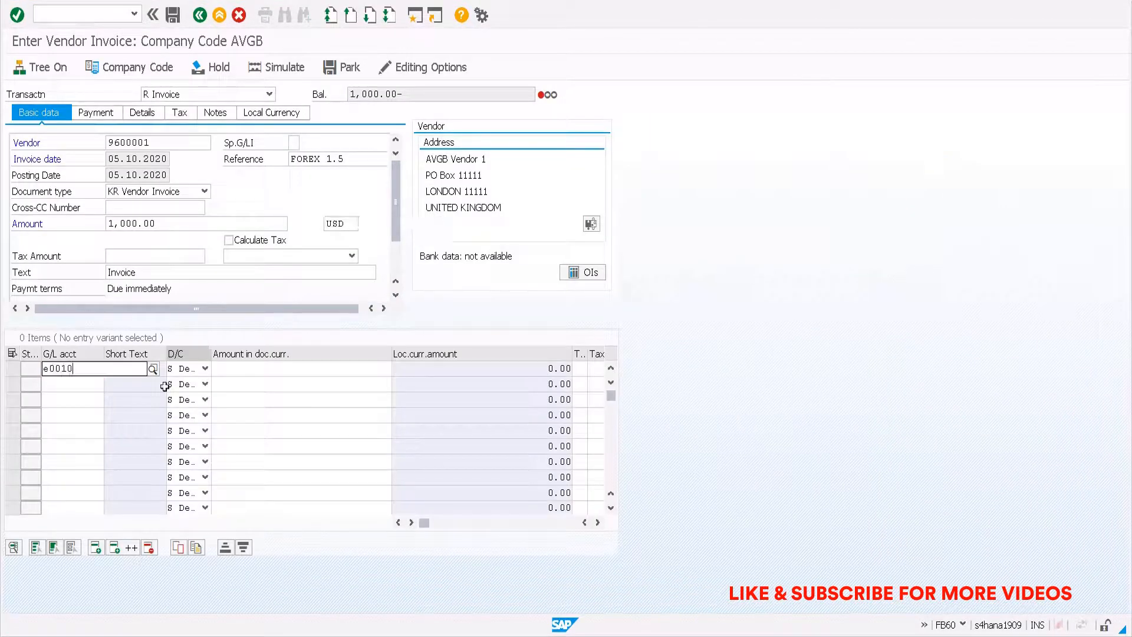
click(70, 398)
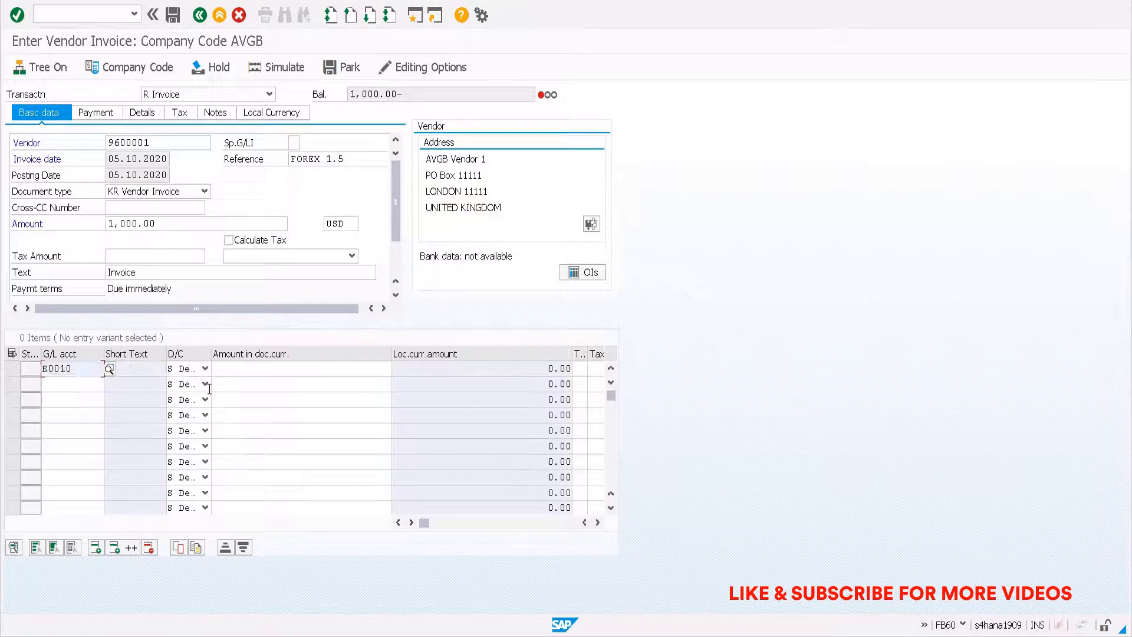
click(245, 371)
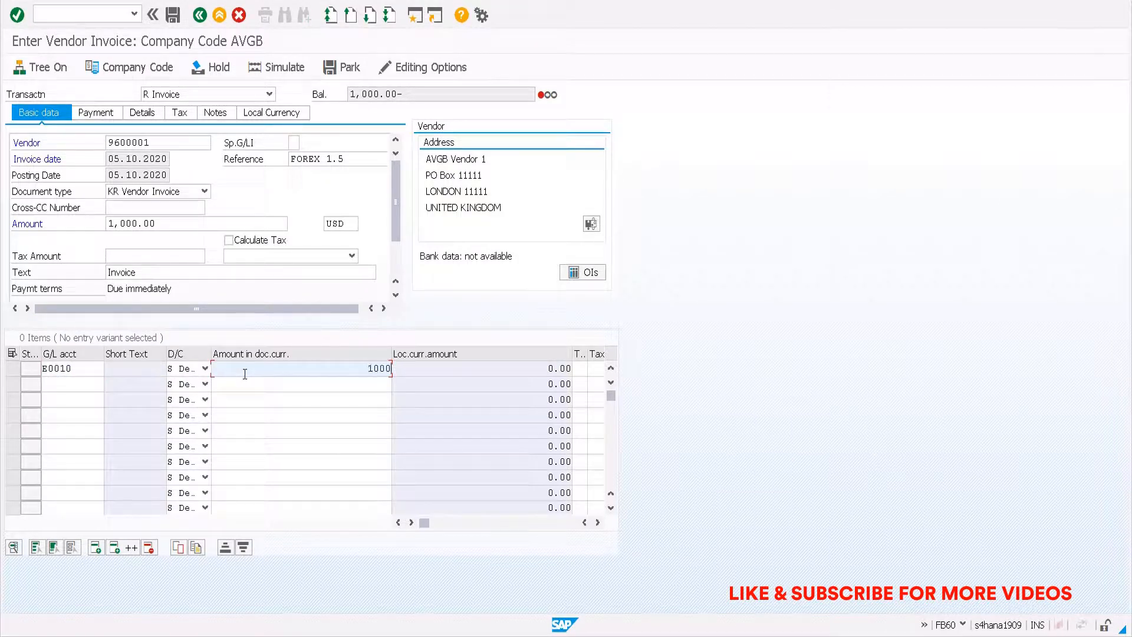
text(1000)
Try to validate the E0010 line item with cost center CC1, and again with the cost center cleared.
key(Tab)
key(Tab)
key(Tab)
key(Tab)
key(Tab)
key(Tab)
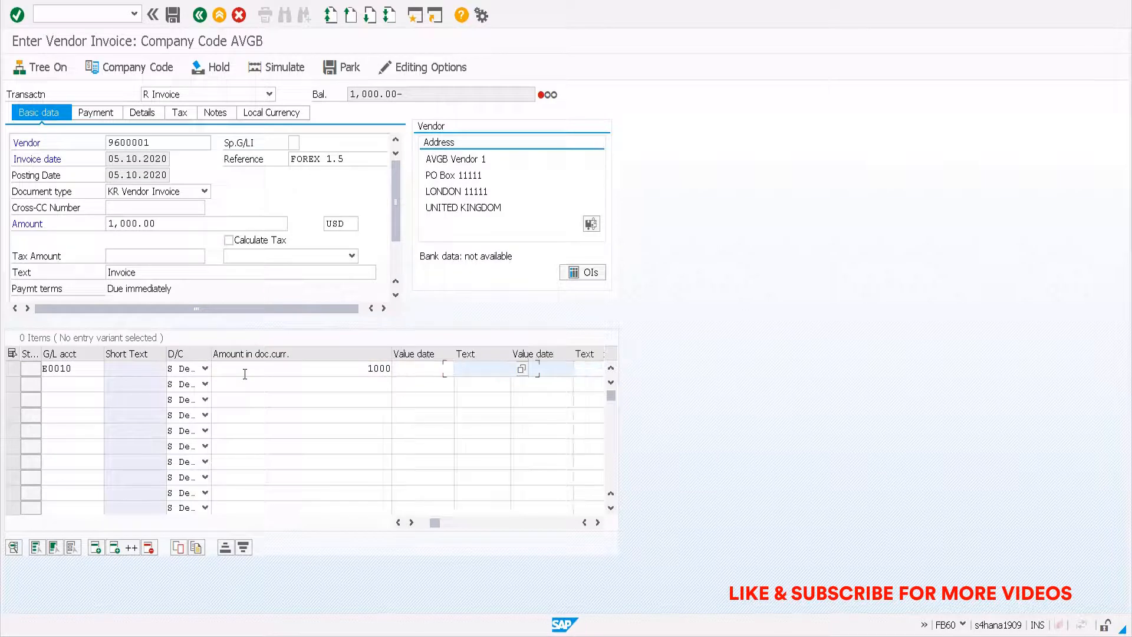
key(Tab)
key(Tab)
key(Tab)
key(Tab)
key(Tab)
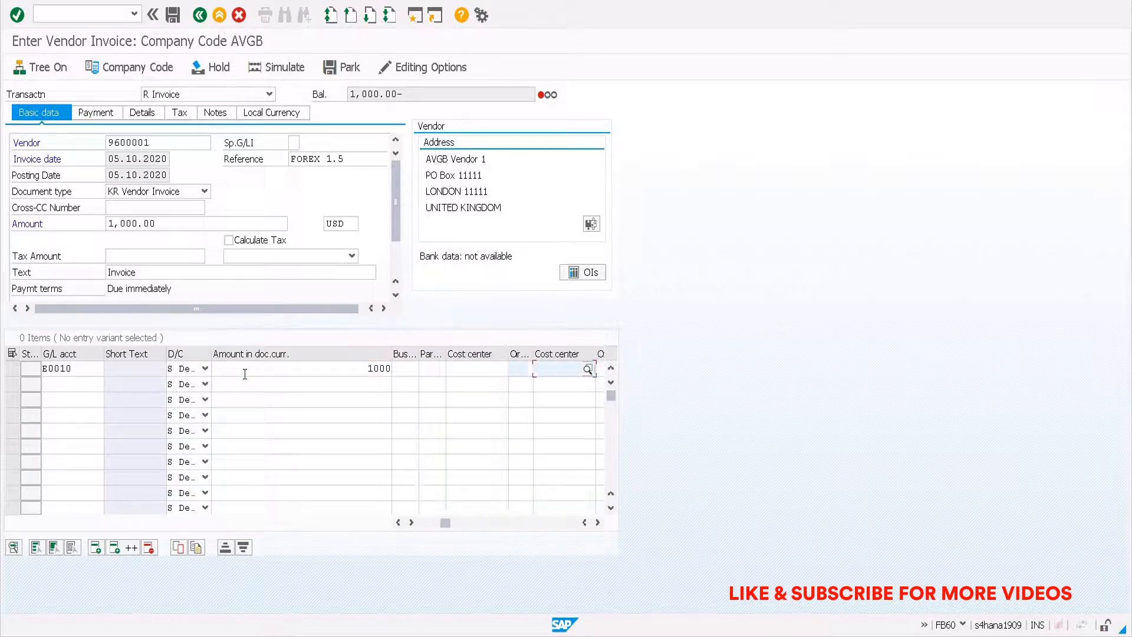
key(shift+Tab)
key(F4)
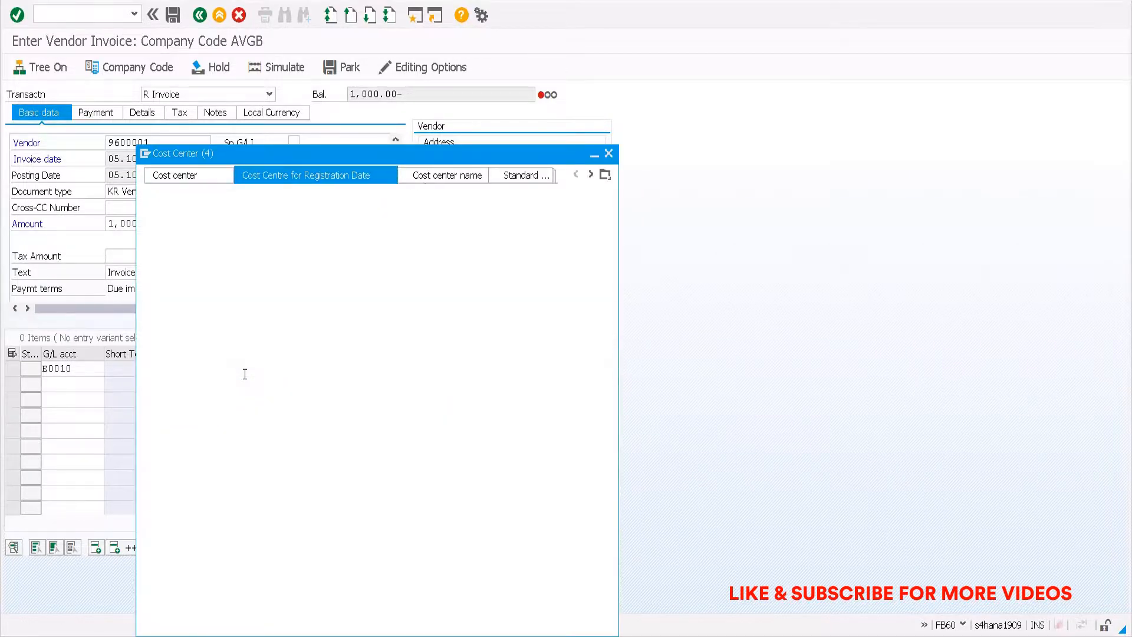
key(Return)
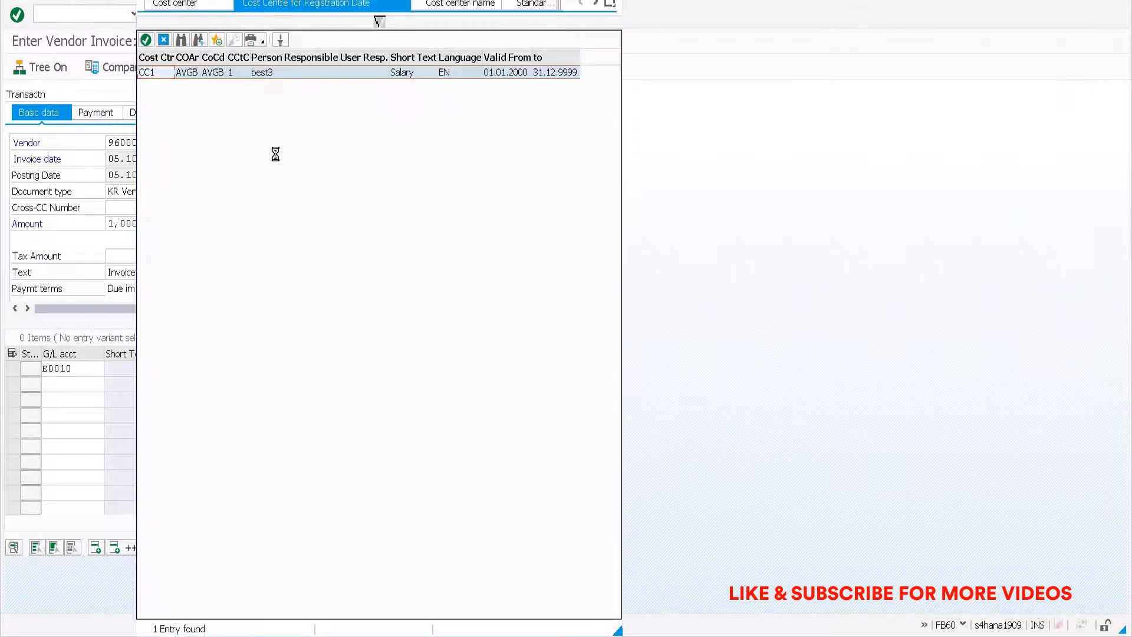
double_click(229, 73)
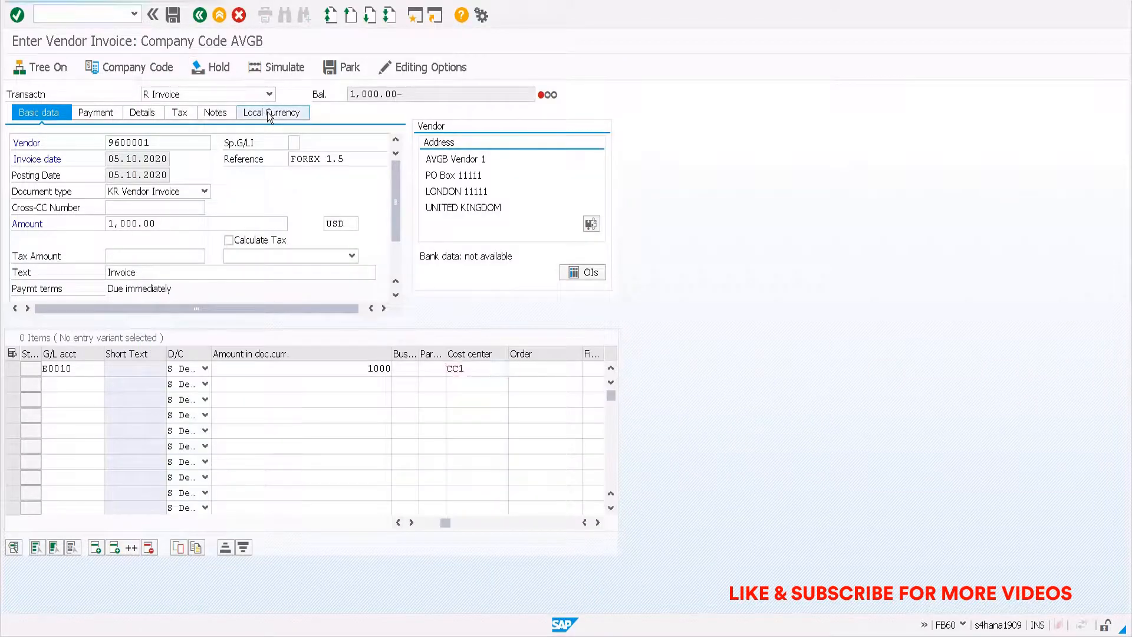
key(Return)
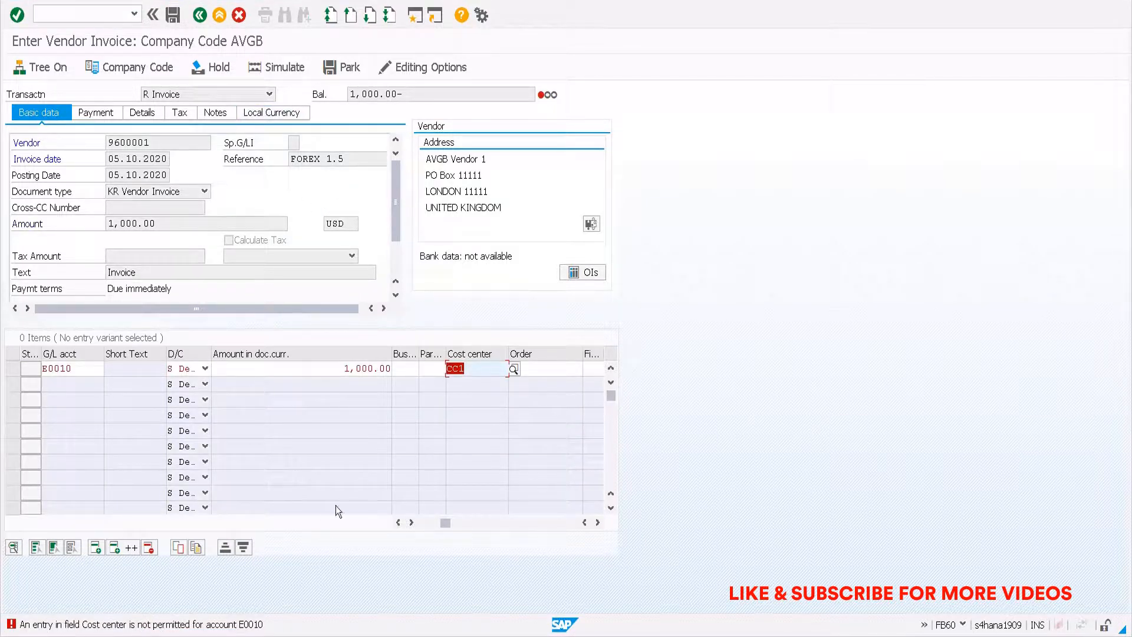
key(Delete)
key(Return)
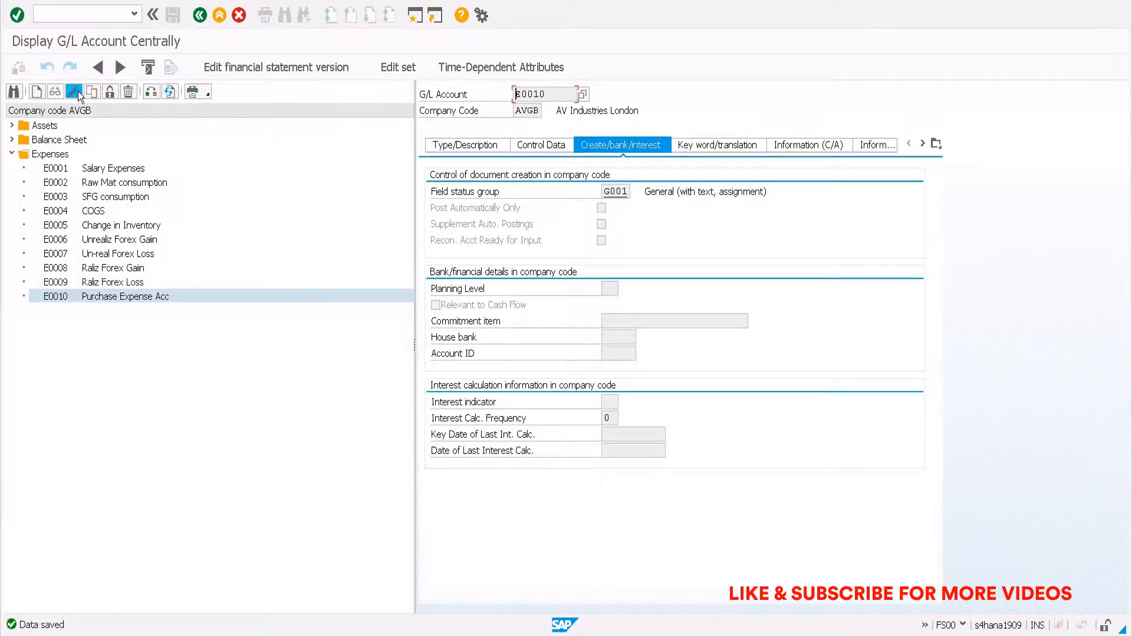
Change account E0010's field status group to G002, Cost Account - Automtic Posting, and save it.
click(74, 91)
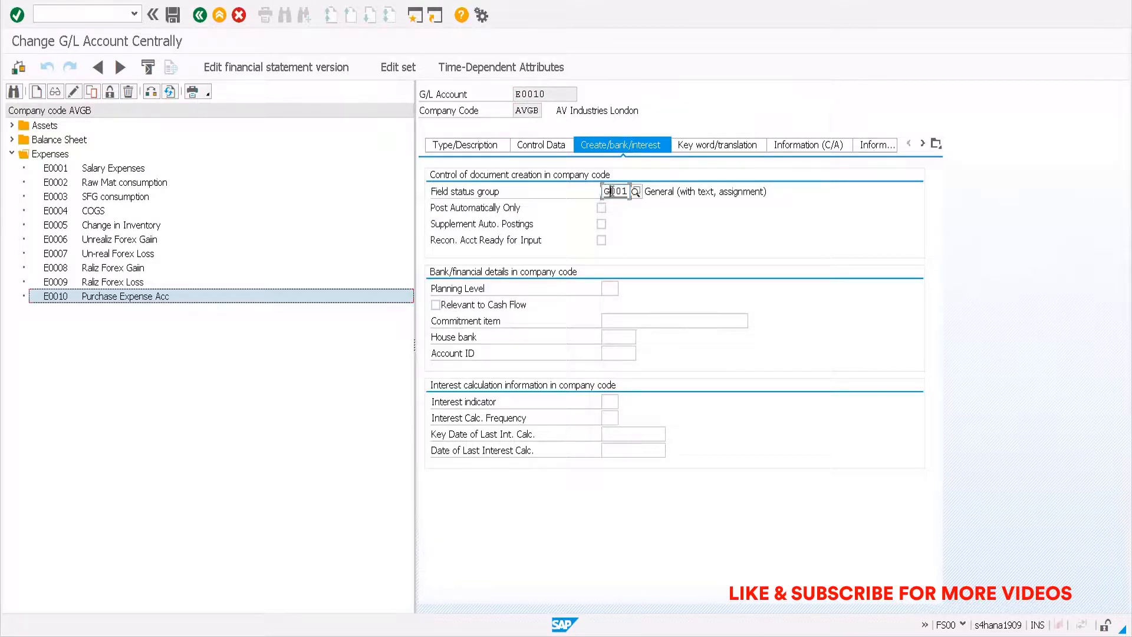
key(F4)
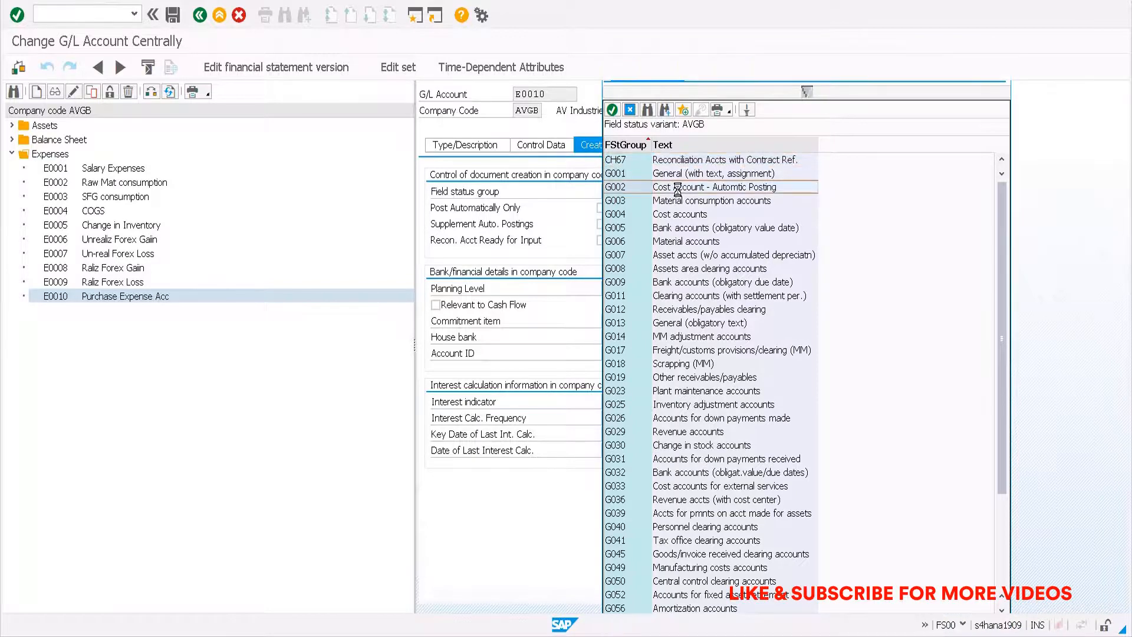
double_click(679, 190)
key(ctrl+s)
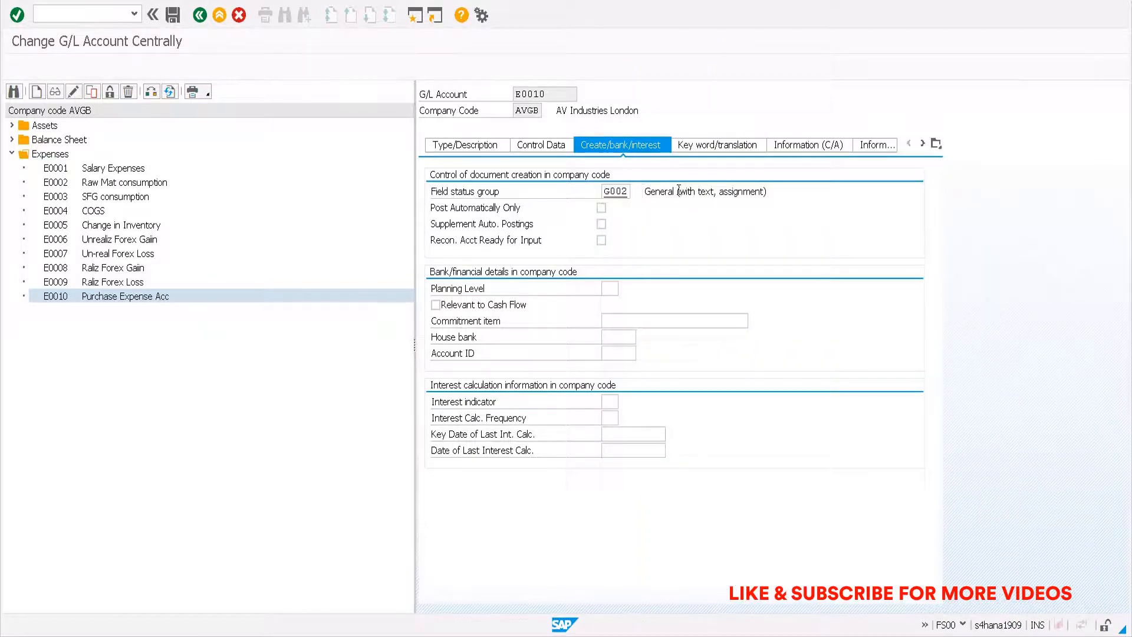
Review the field status groups available for account E0010, reselect G002 and save.
click(73, 92)
click(617, 193)
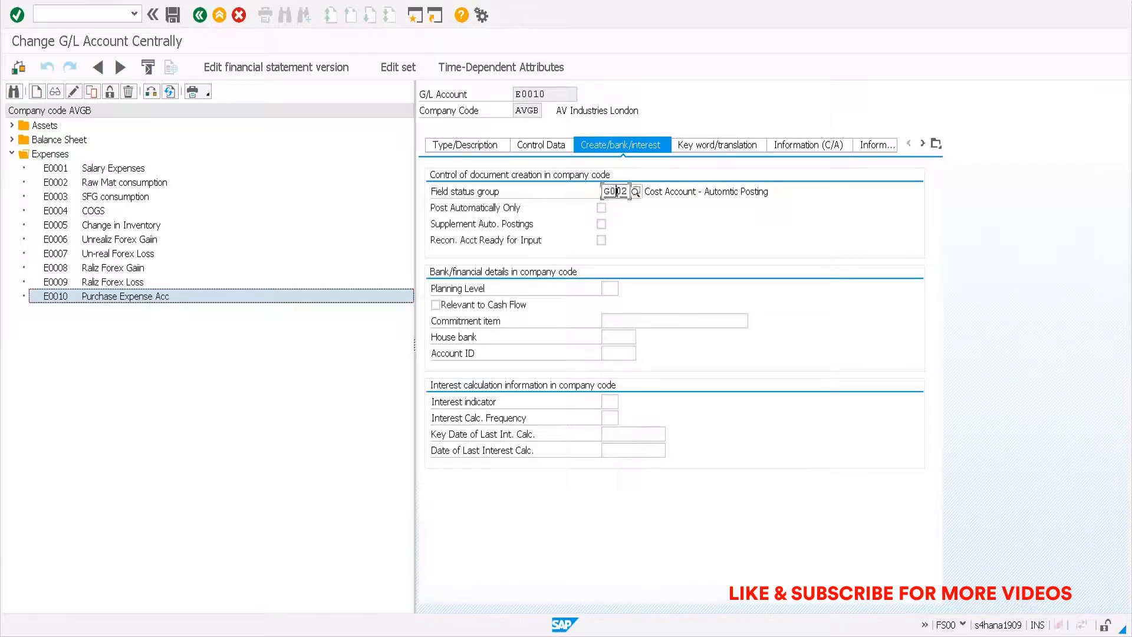
key(F4)
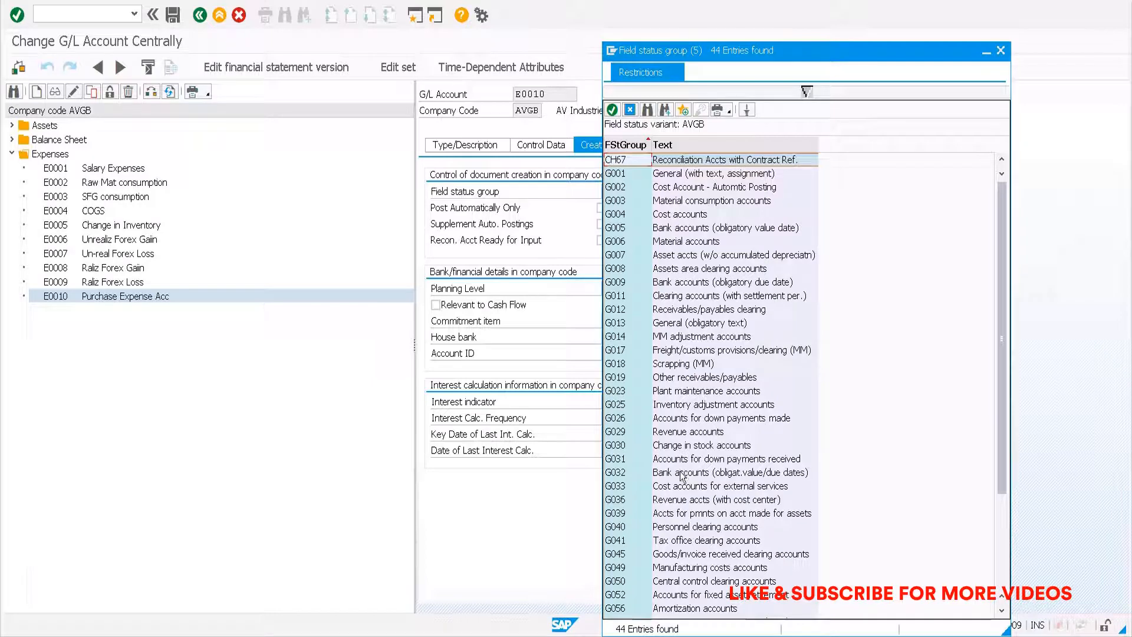
scroll(681, 563, down, 3)
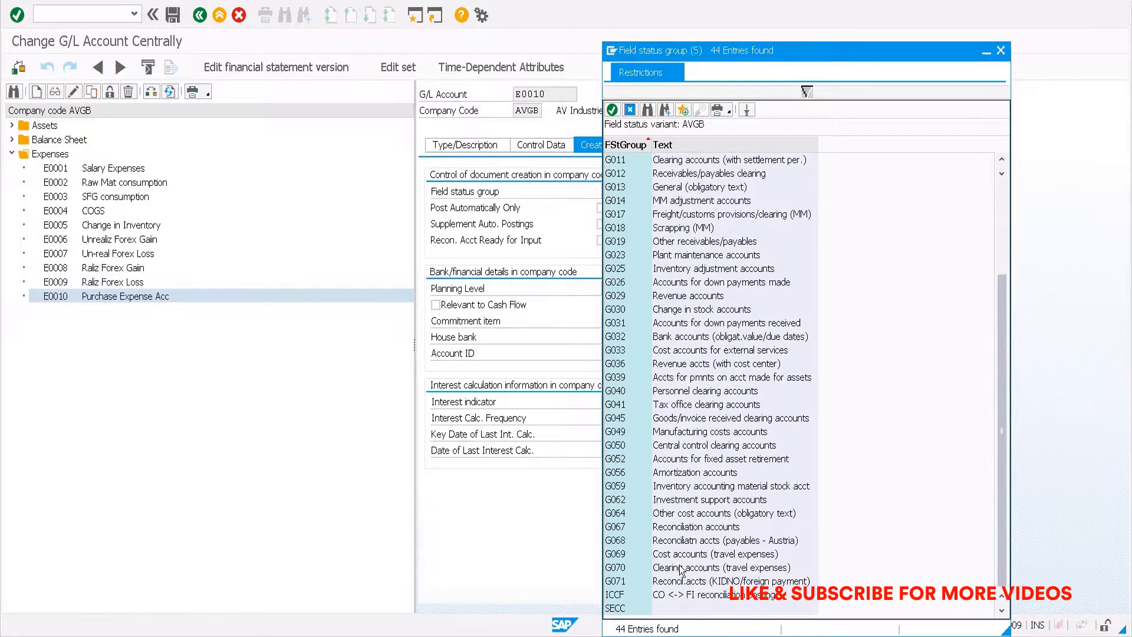
scroll(681, 569, up, 3)
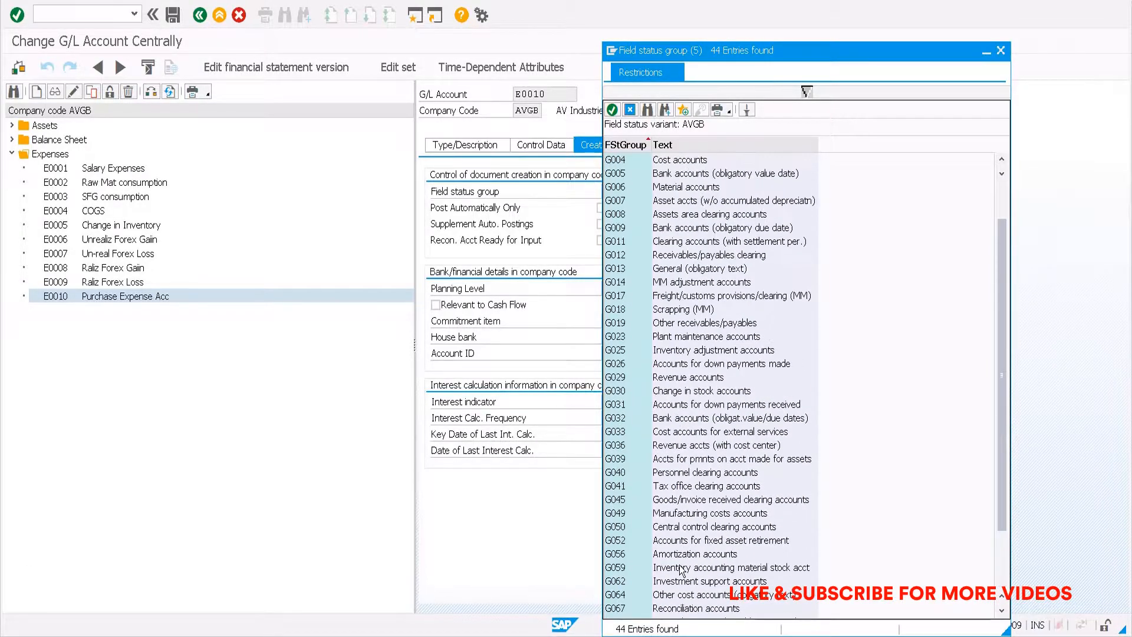
double_click(678, 187)
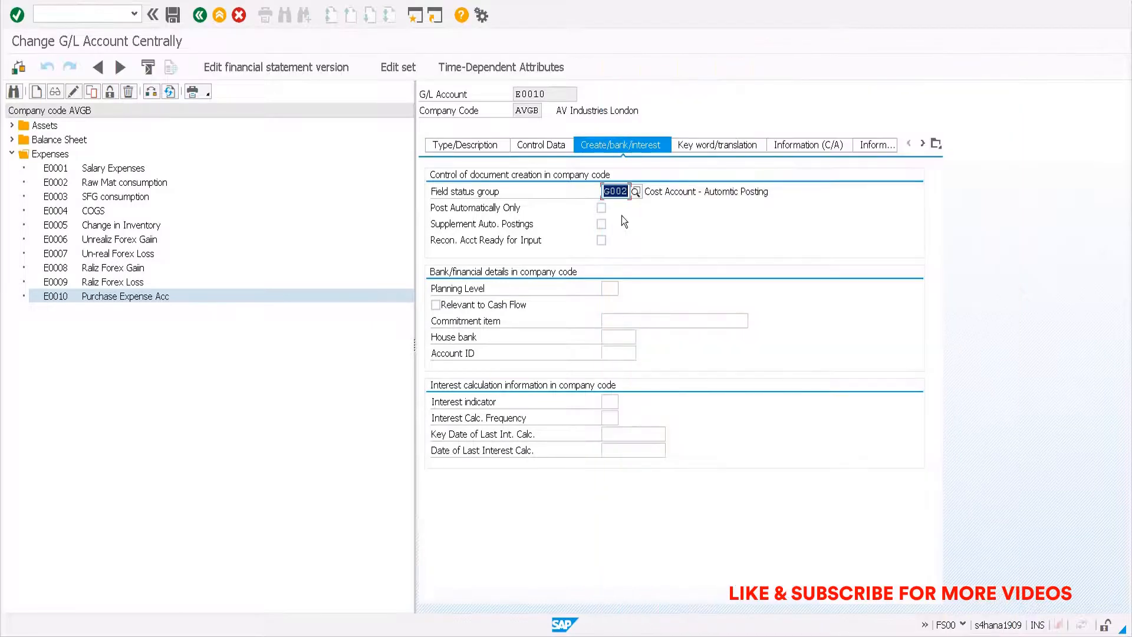
key(ctrl+s)
key(Return)
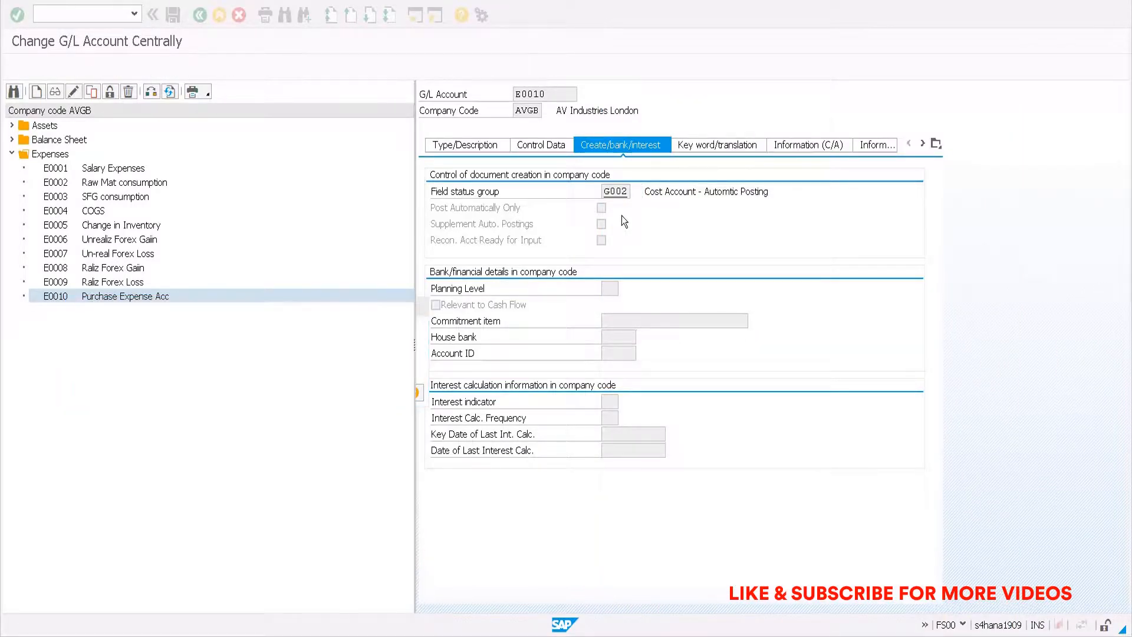
Back in the vendor invoice, try assigning cost center CC1 to the E0010 line item again.
key(alt+Tab)
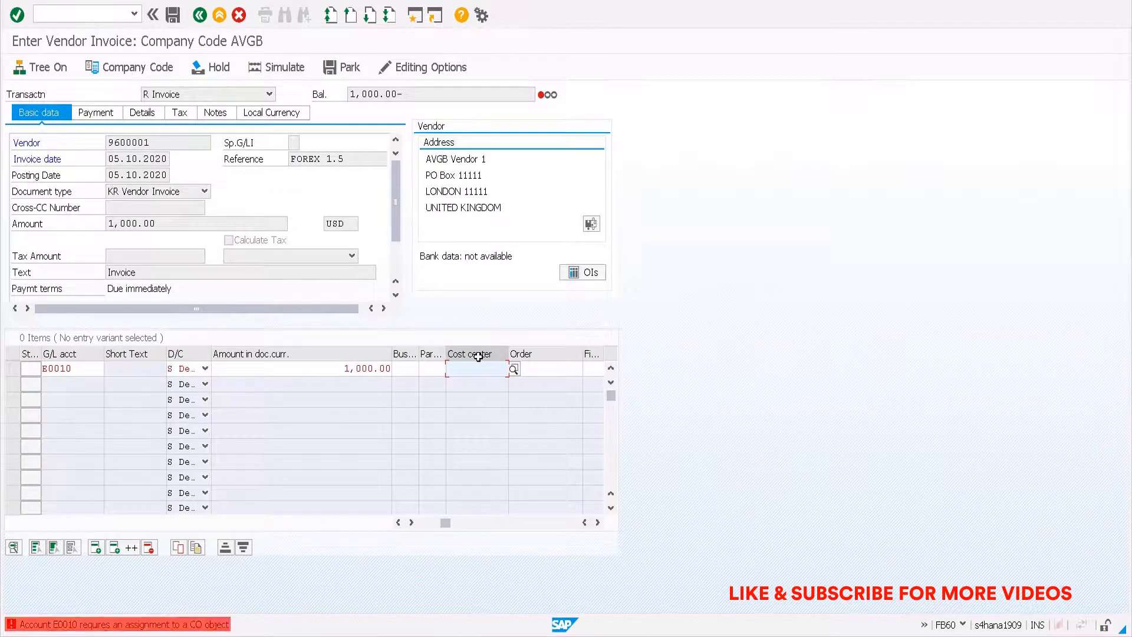
text(CC1)
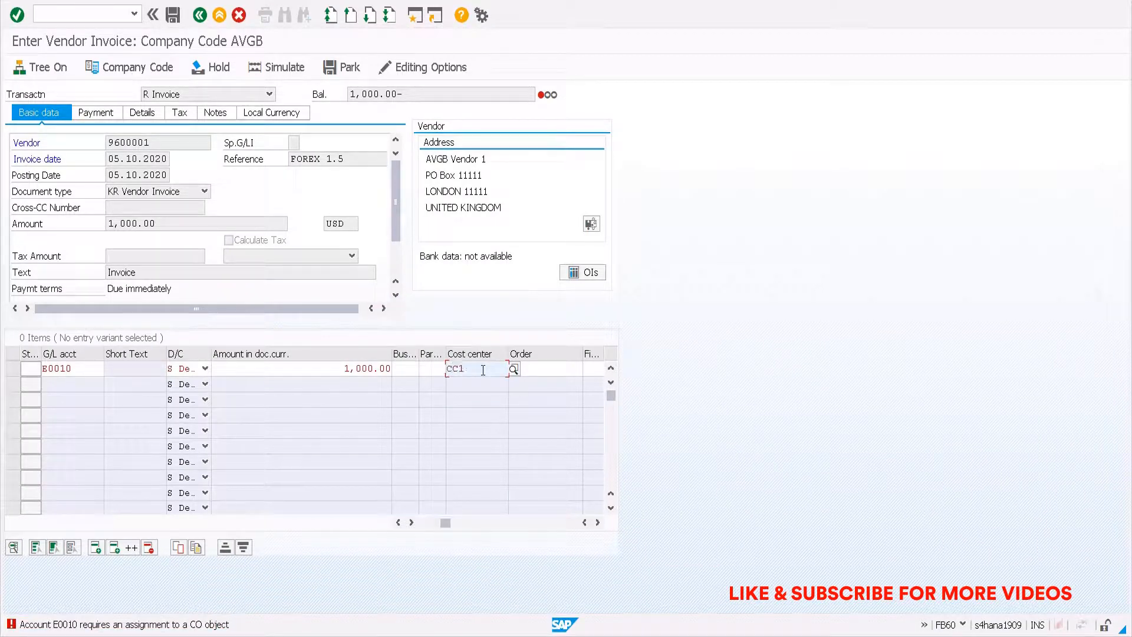
key(Return)
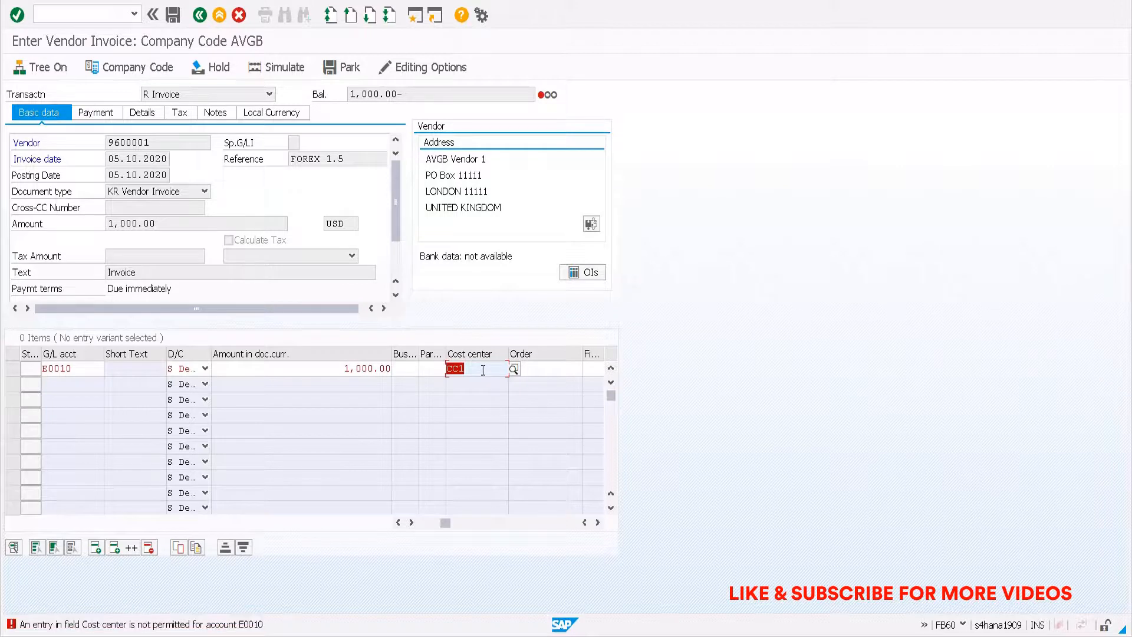
Restart vendor invoice entry with transaction FB60, entering the vendor number of AVGB Vendor 1 and reference "Forex 1.5".
click(76, 11)
text(/)
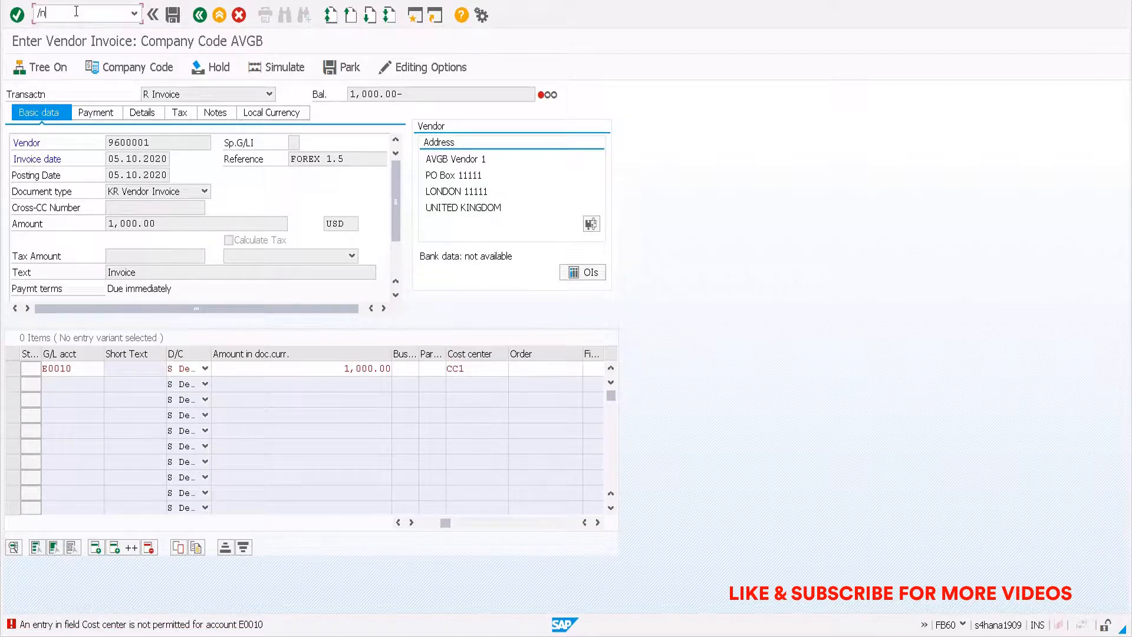
text(nfb60)
key(Return)
text(9600001)
key(Tab)
key(Tab)
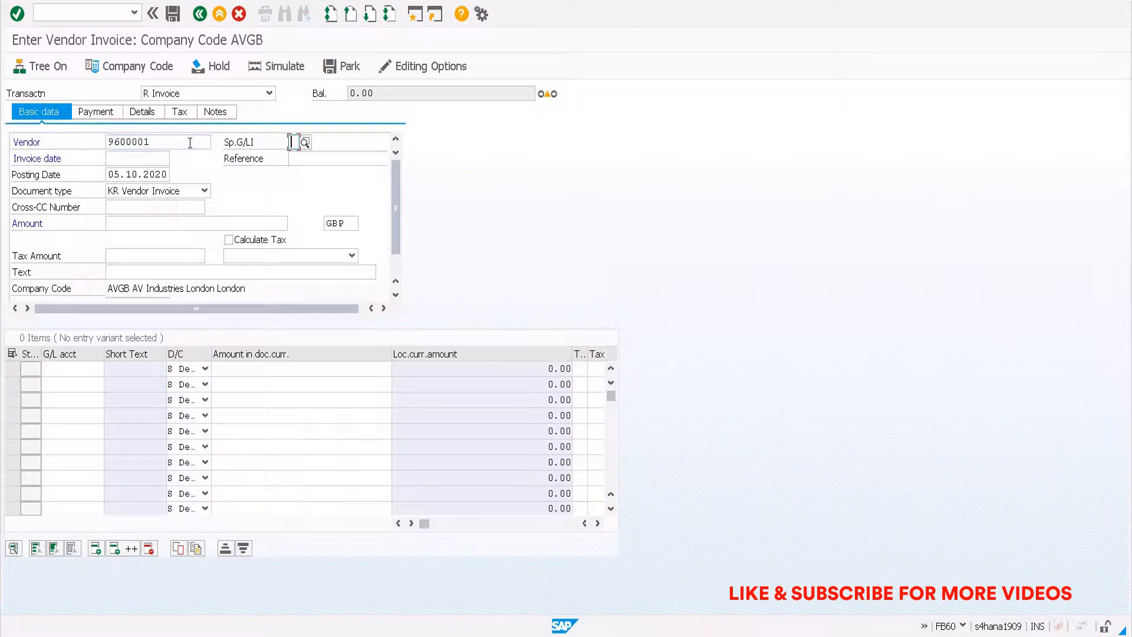
key(Down)
key(Return)
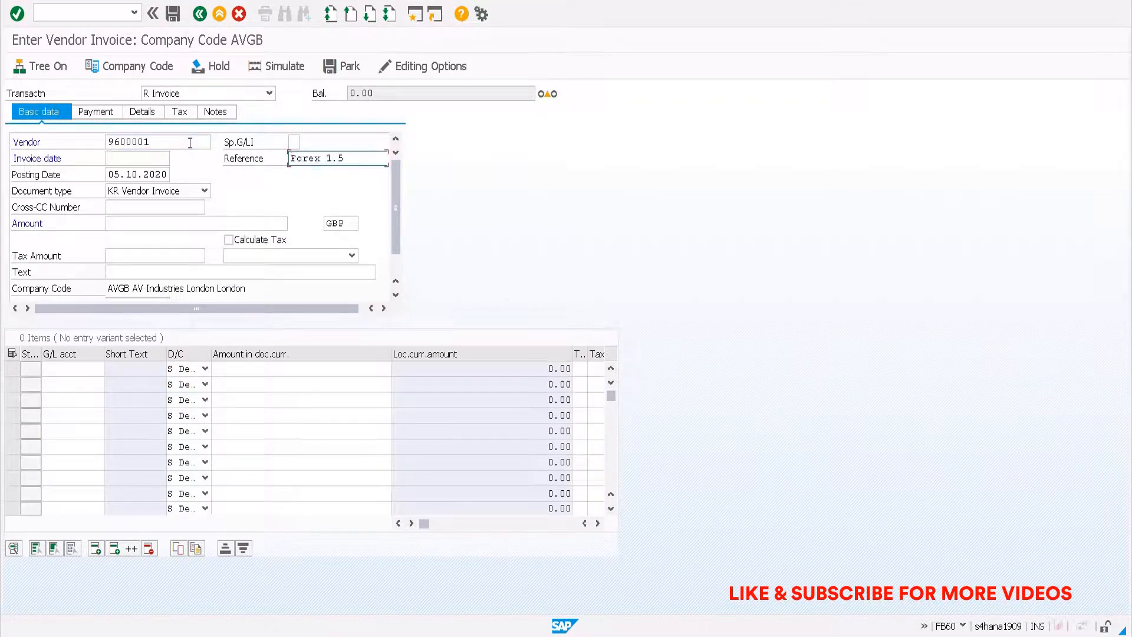
Set both the invoice date and the posting date to 01.09.2020.
key(shift+Tab)
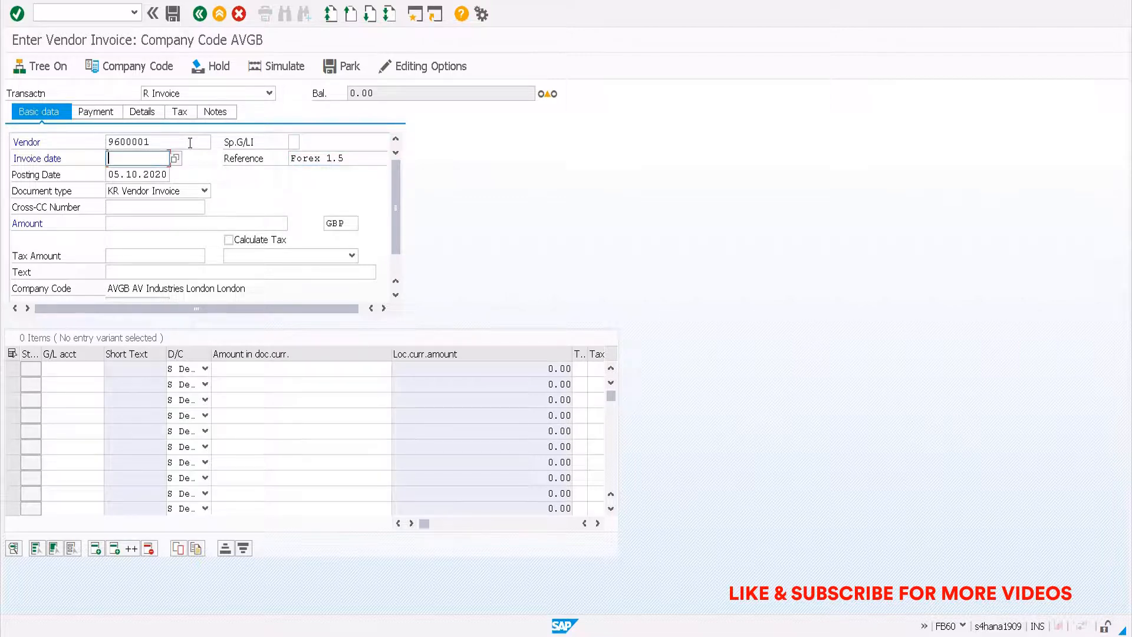
text(01.09.2020)
key(Tab)
key(Tab)
text(01.09.)
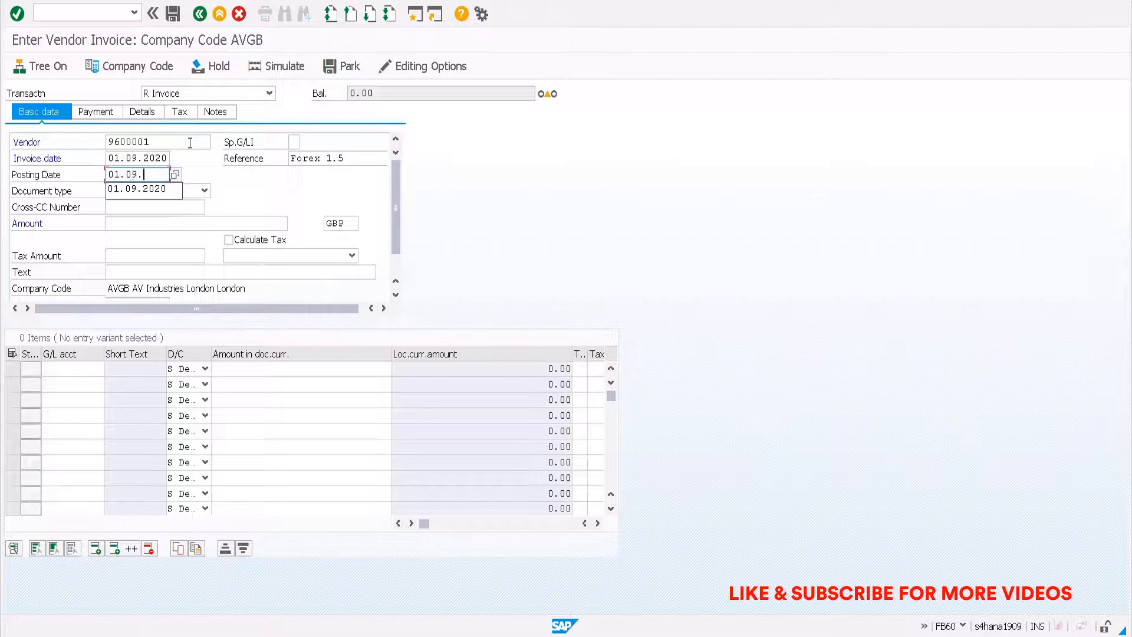
click(172, 225)
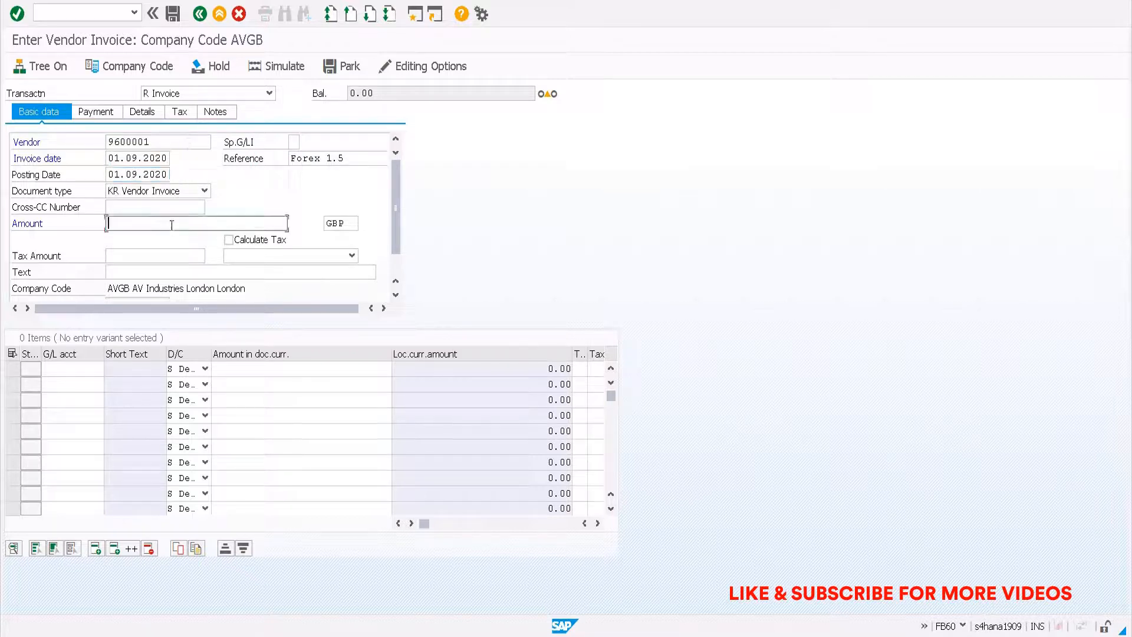
Enter the invoice amount of 1000 in currency USD and the header text "Invoice".
text(1000)
key(Tab)
text(usd)
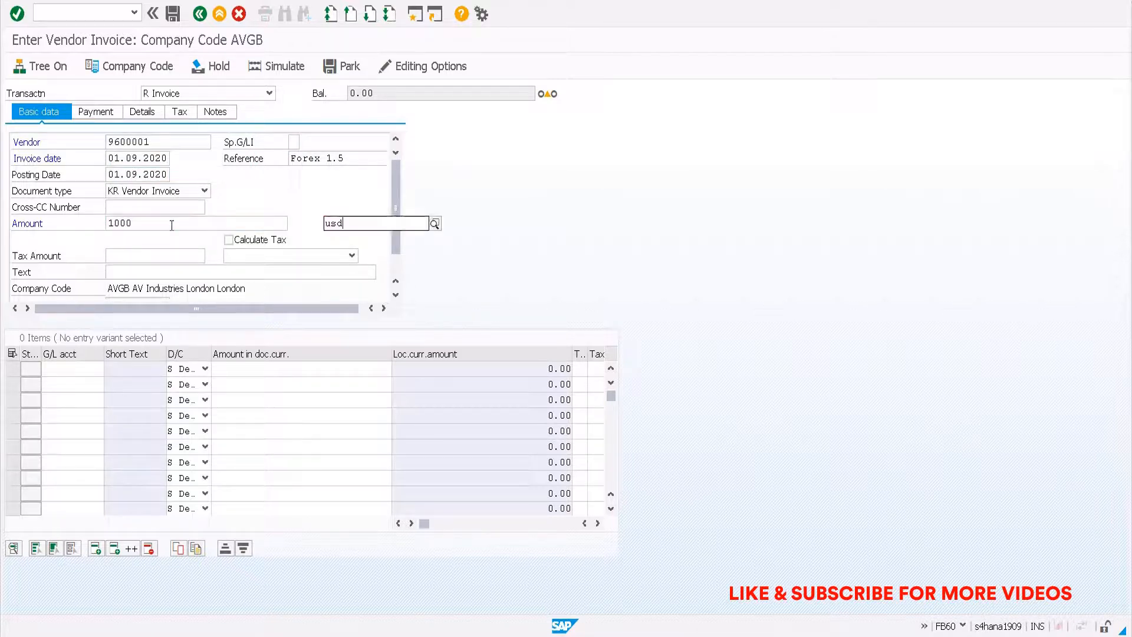
click(142, 273)
text(Invoice)
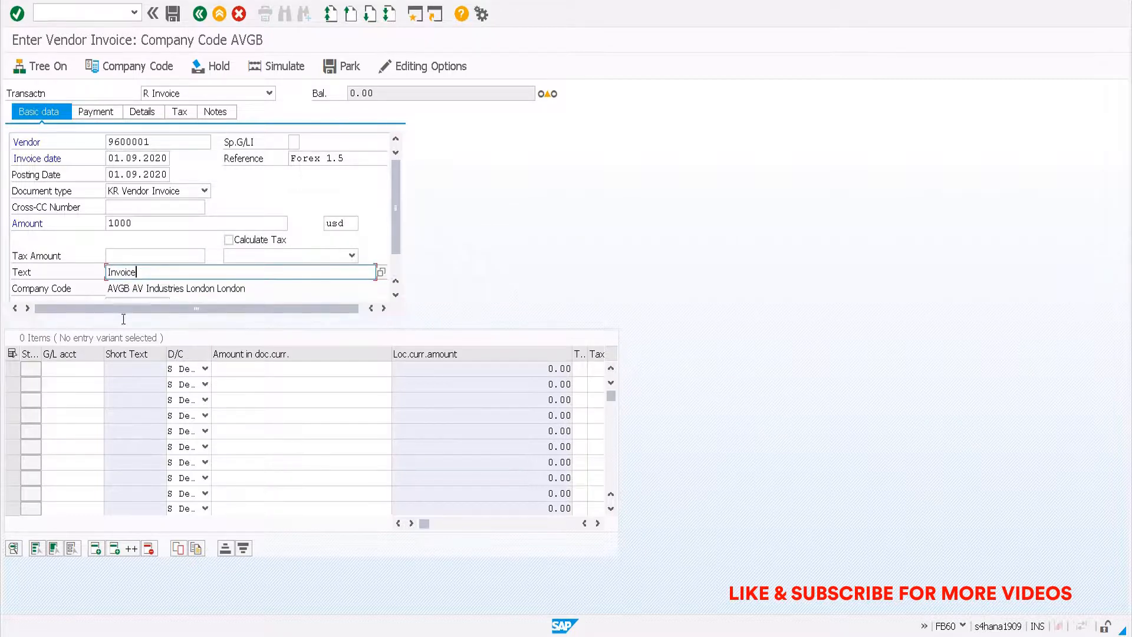
Add a debit line item for G/L account E0010 with a document currency amount of 1000.
click(83, 370)
text(E0010)
key(Tab)
key(Tab)
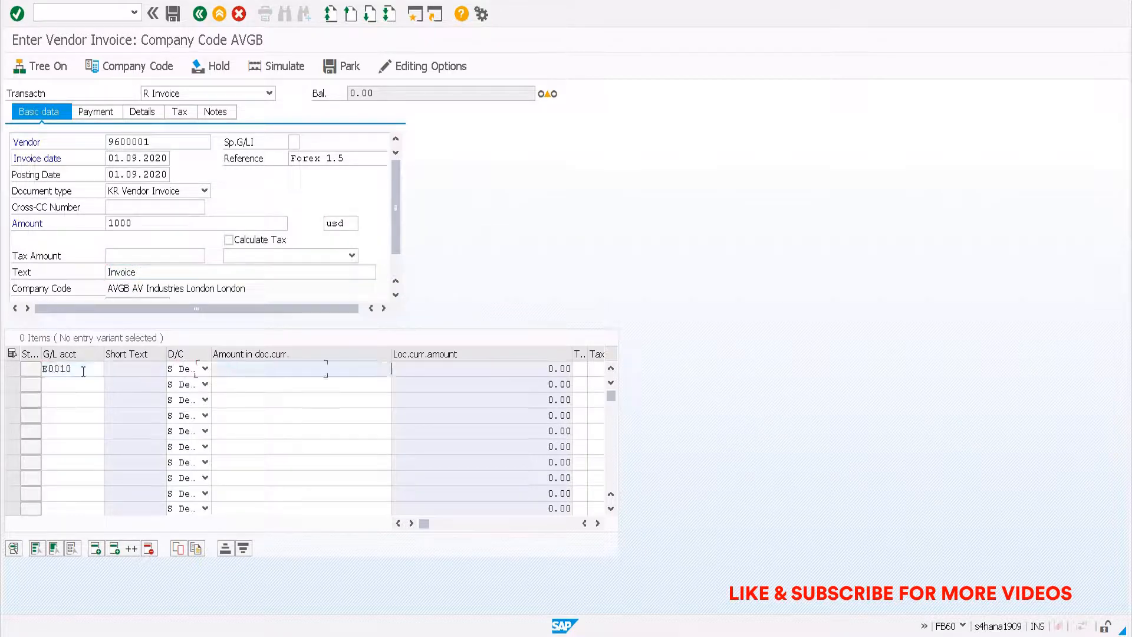
text(1000)
Assign cost center CC1 to the E0010 line item and confirm the invoice entries.
key(Tab)
key(Tab)
key(Tab)
key(Tab)
key(Tab)
key(Tab)
key(Tab)
key(Tab)
key(Tab)
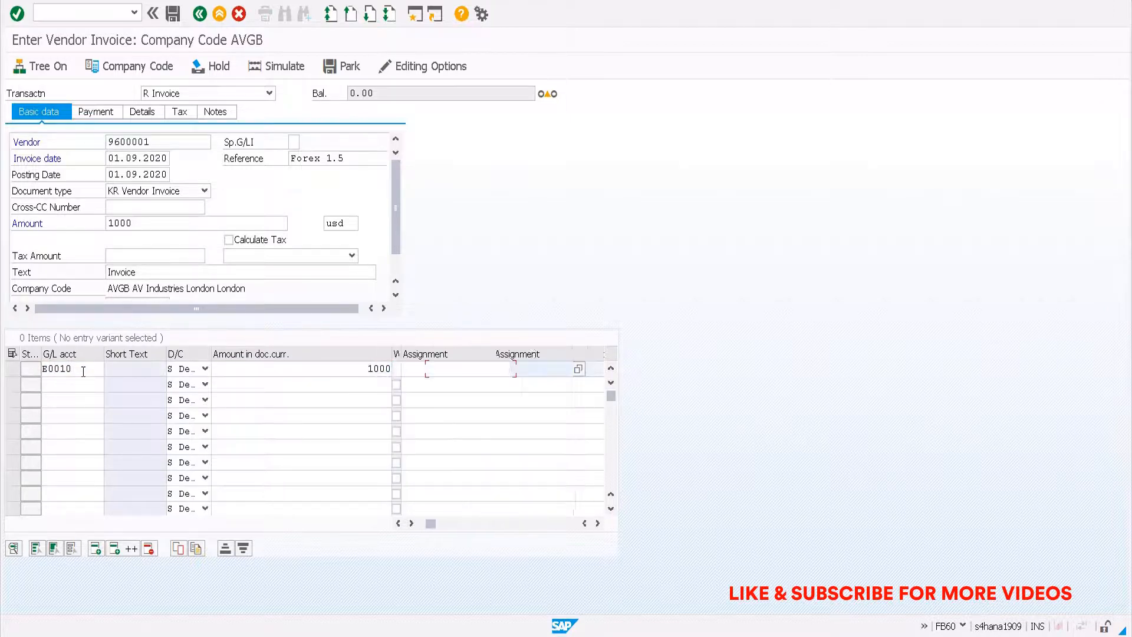
key(Tab)
key(Tab)
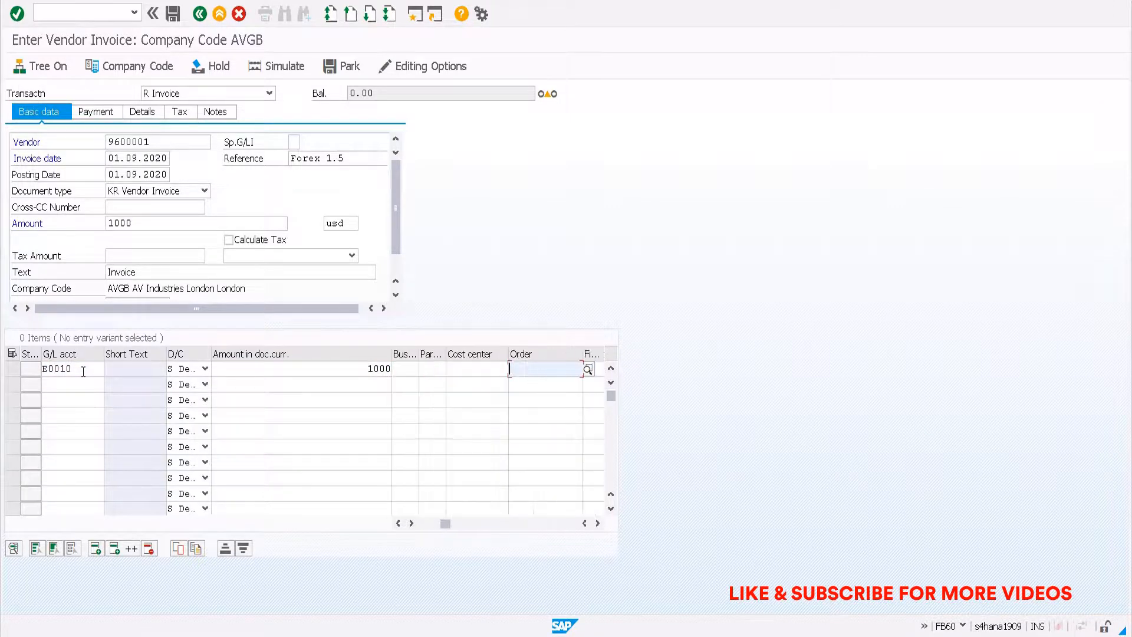
key(shift+Tab)
key(shift+Tab)
text(CC1)
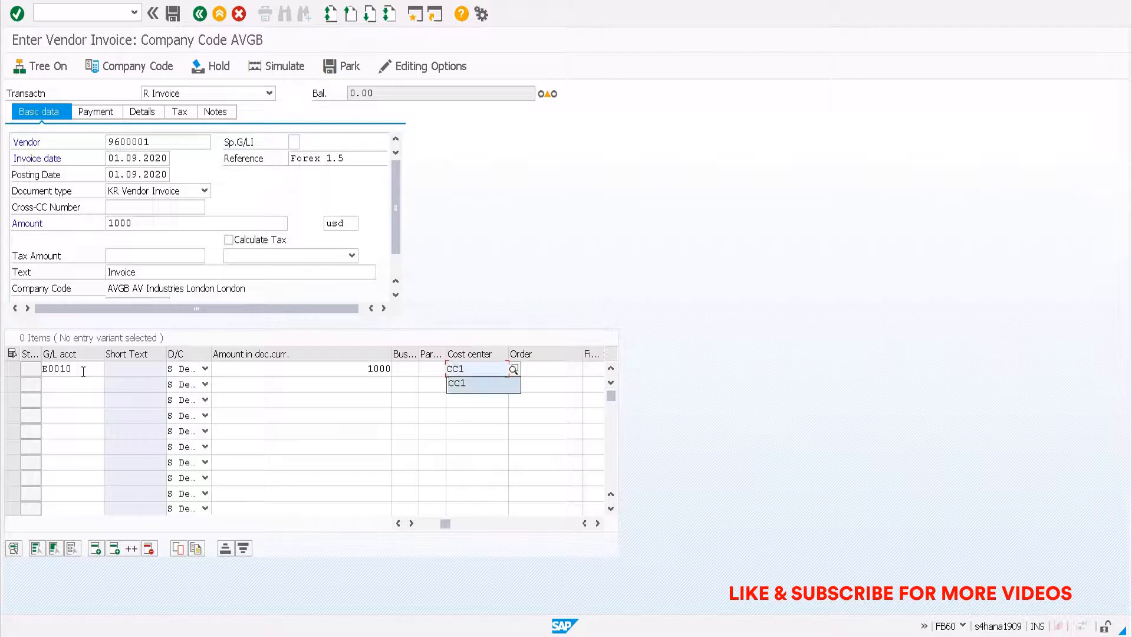
key(Return)
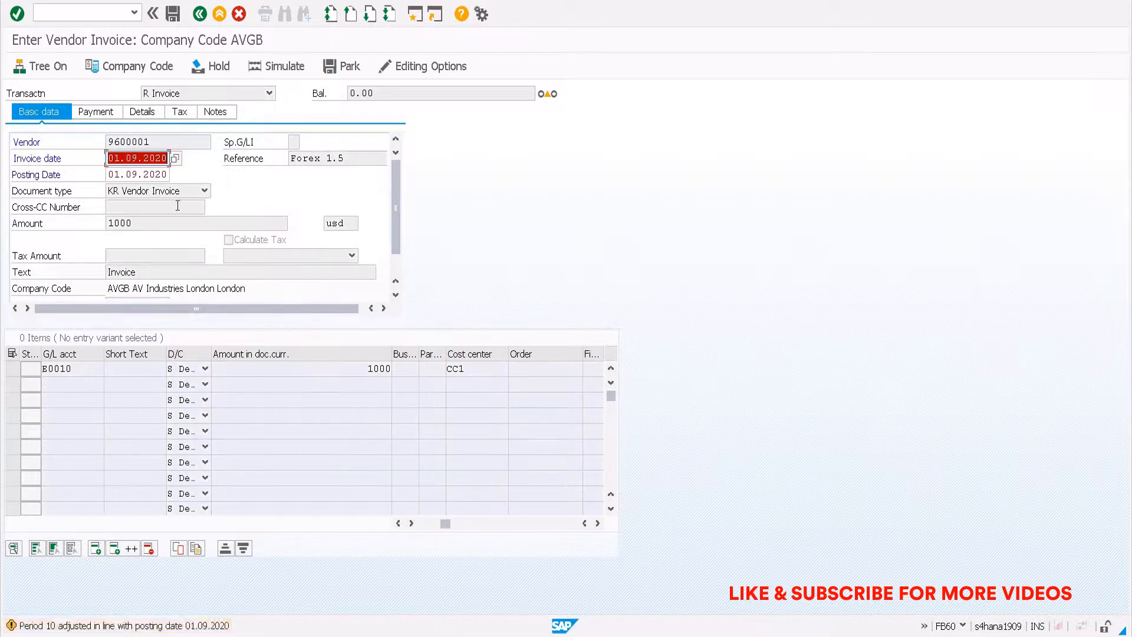
key(Return)
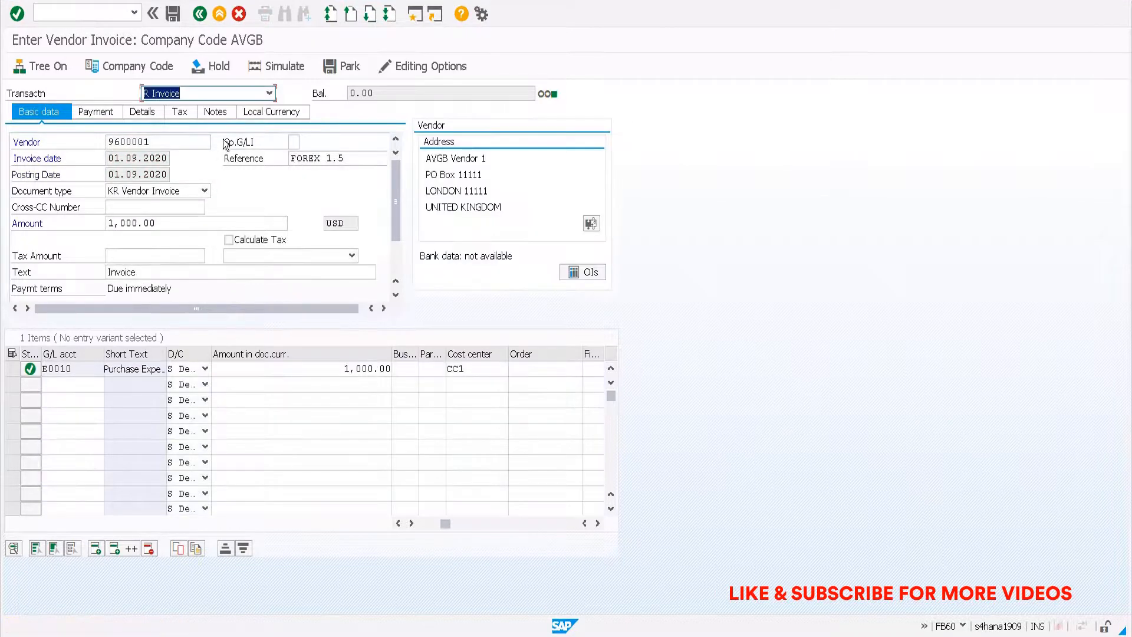
Check the invoice's exchange rate and local currency amount, and post the invoice.
click(269, 113)
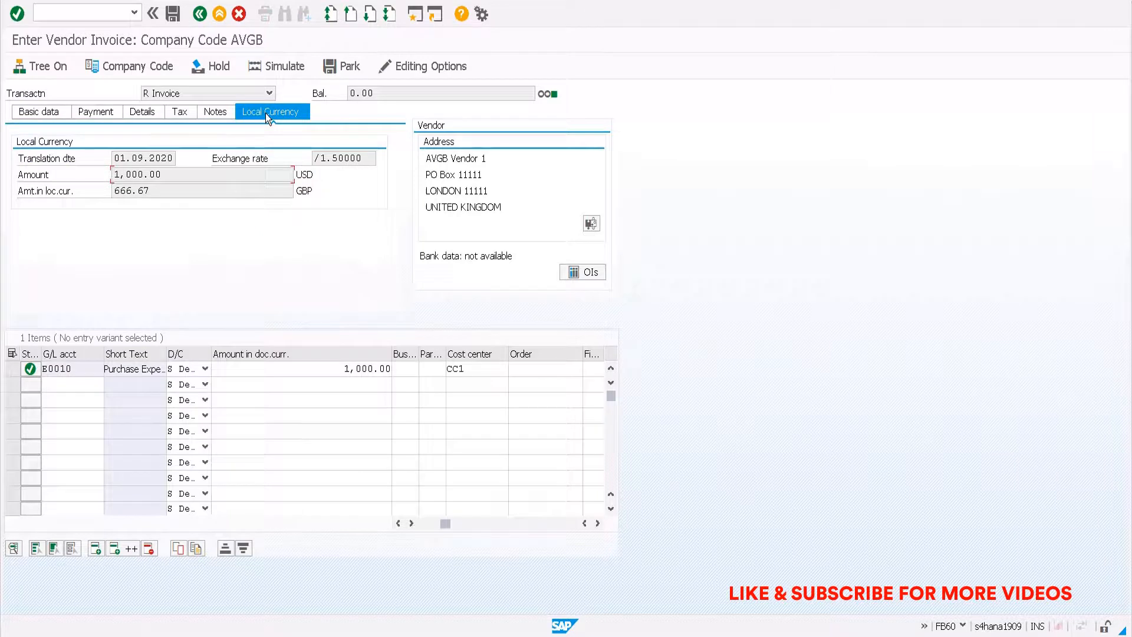
drag(361, 159, 253, 173)
drag(169, 191, 81, 187)
click(282, 217)
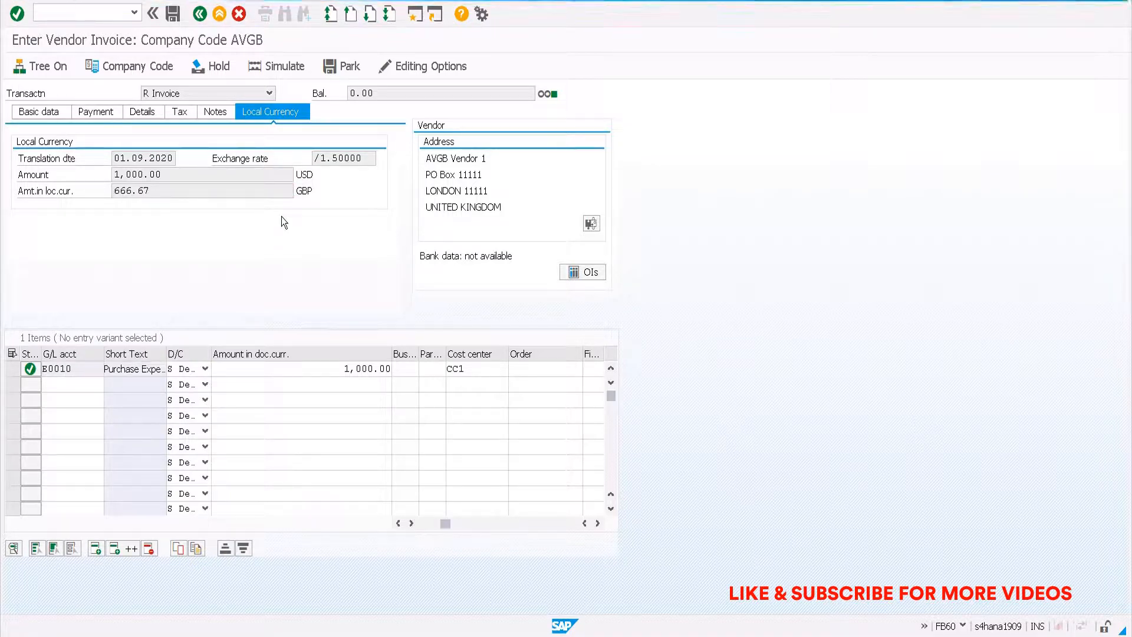
key(ctrl+s)
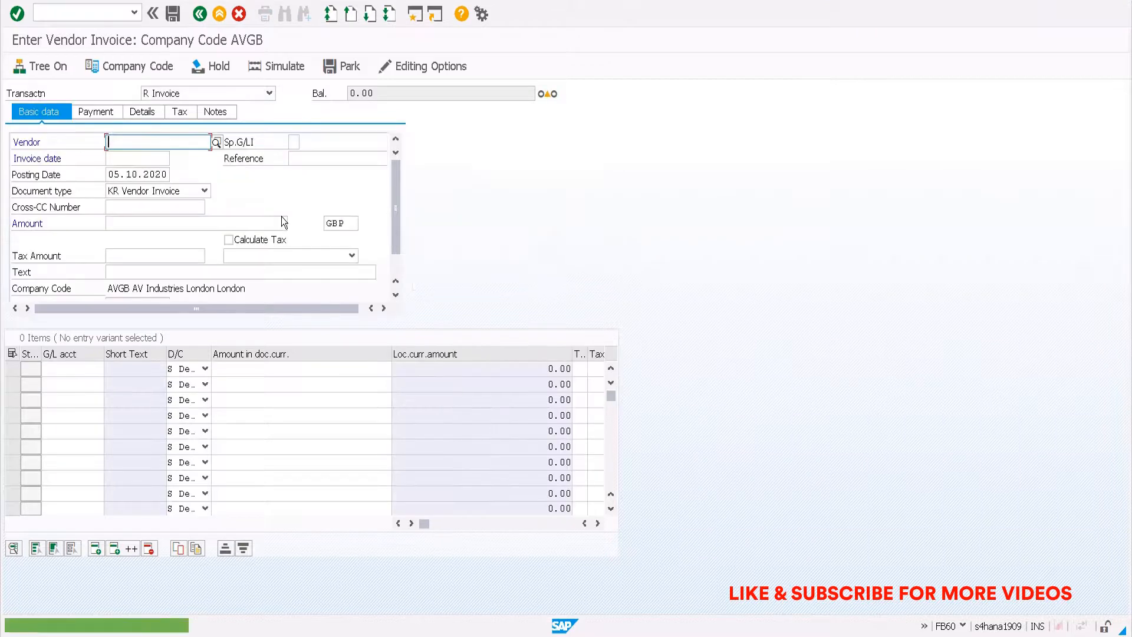
Display the posted invoice document and examine its line items in the general ledger view.
click(44, 1)
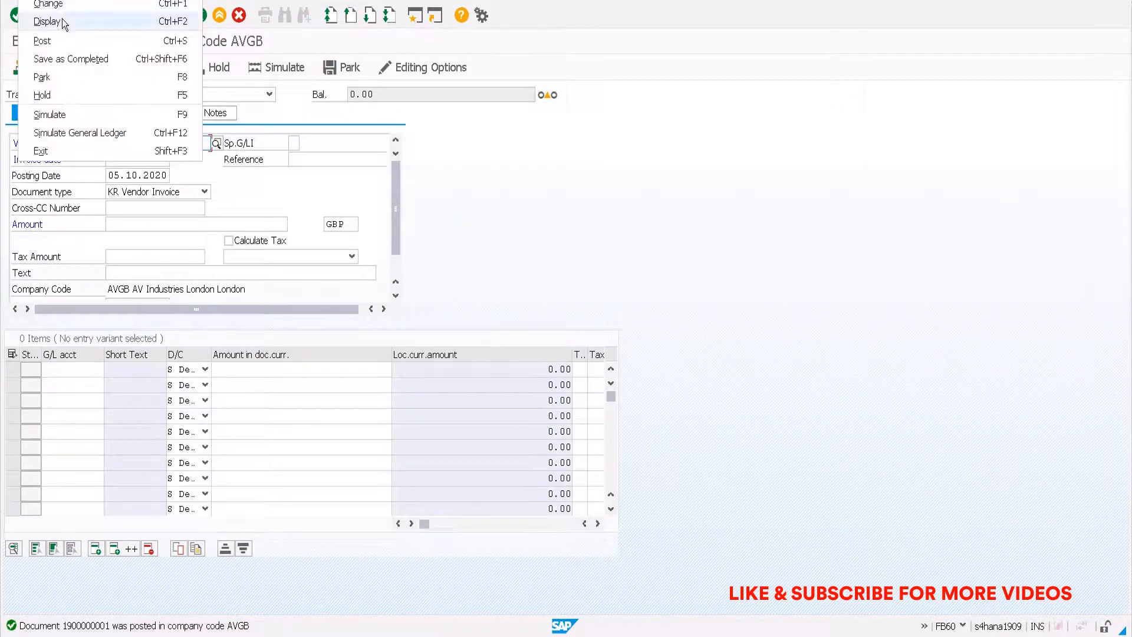
click(62, 19)
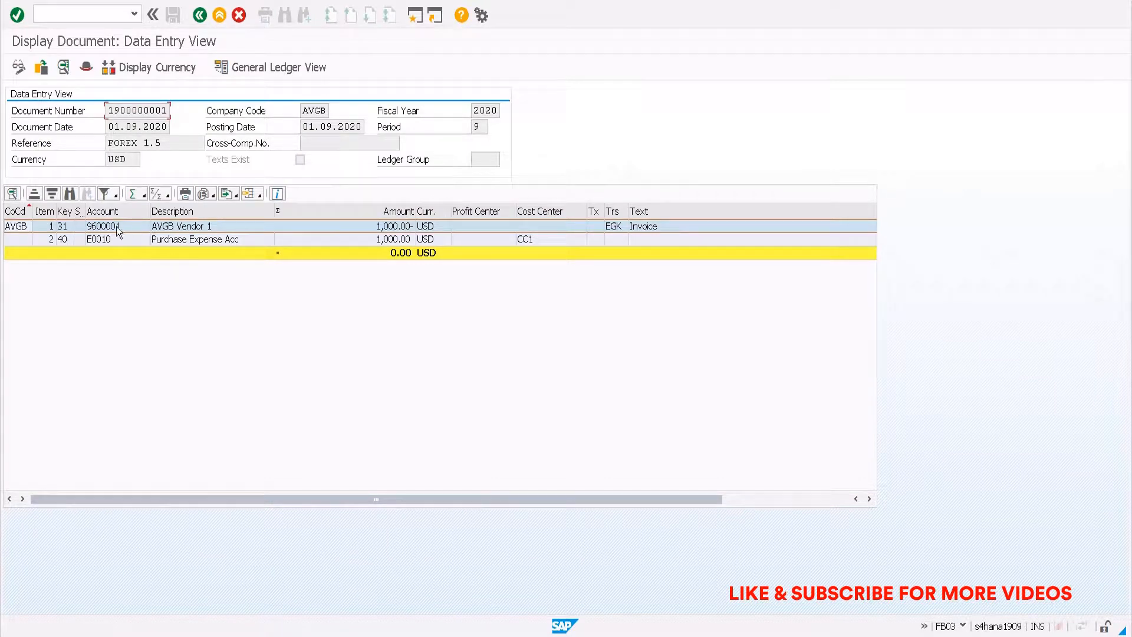
click(177, 67)
click(279, 66)
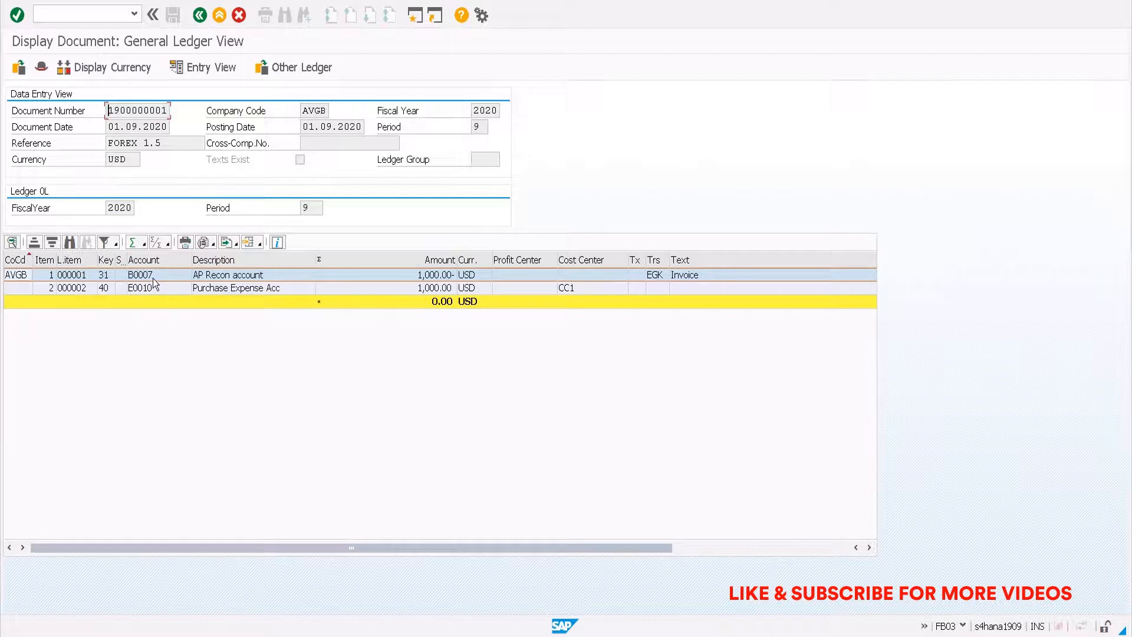
click(153, 277)
Start foreign currency valuation with transaction FAGL_FCV and look at the simulation ledger setting.
click(74, 13)
text(/nfagl_)
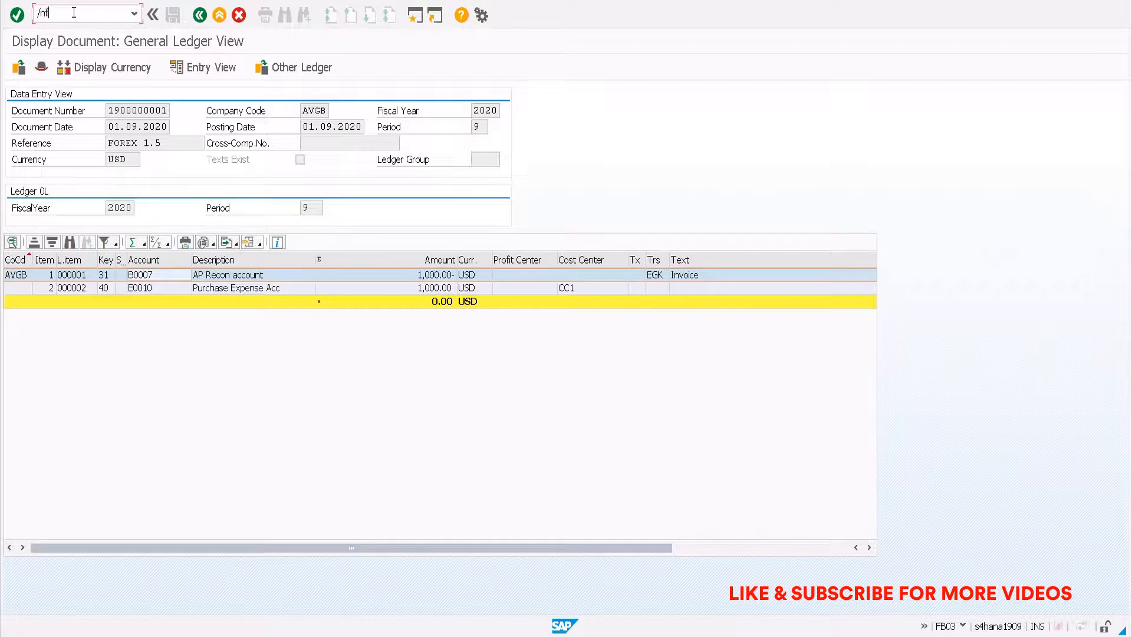
text(fcv)
key(Return)
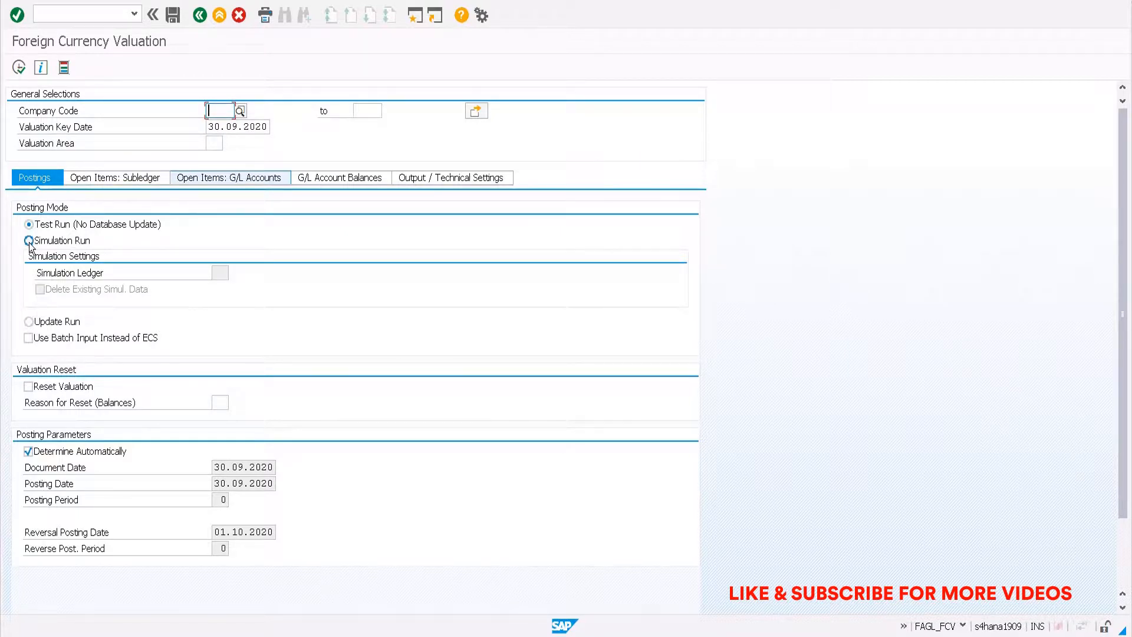
click(219, 273)
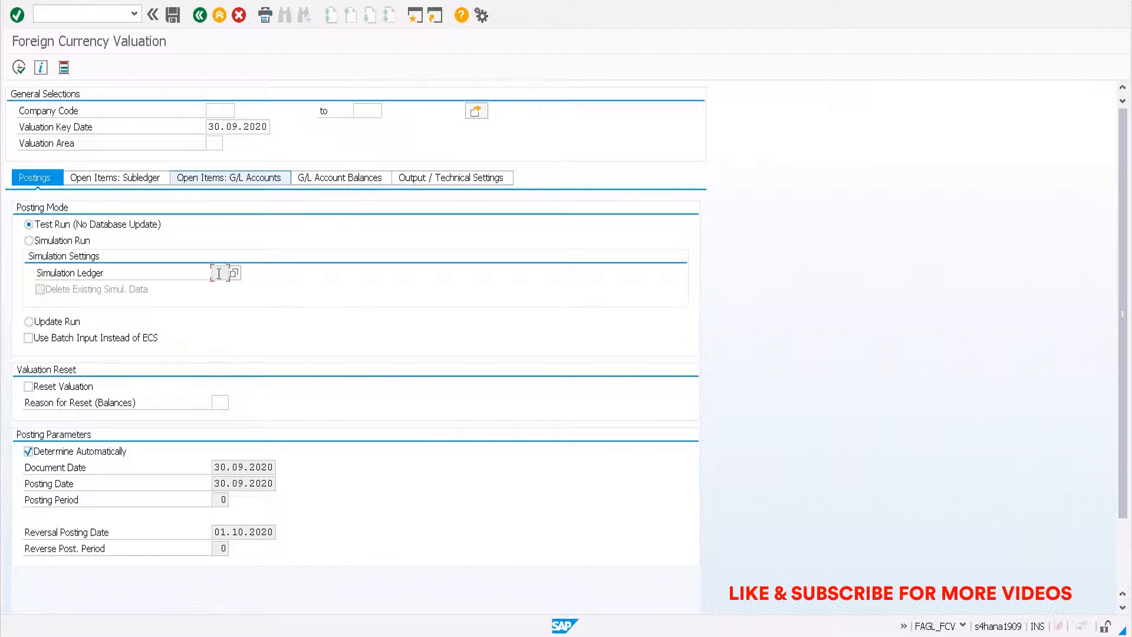
Set the valuation's company code to AVGB as a single value and the valuation area to AV.
double_click(222, 114)
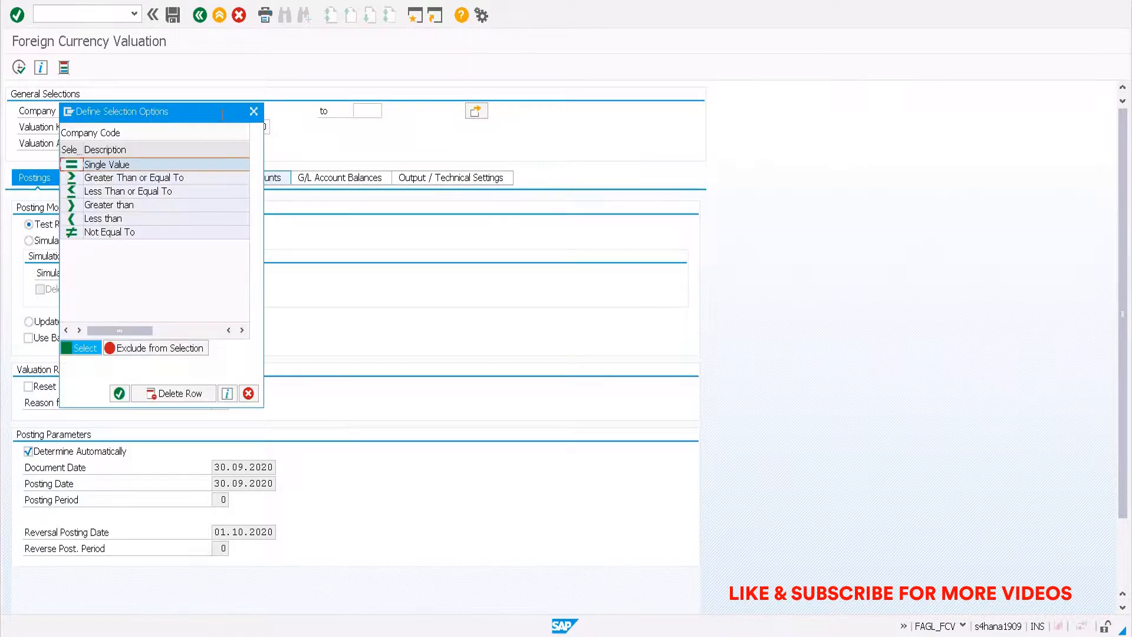
click(255, 113)
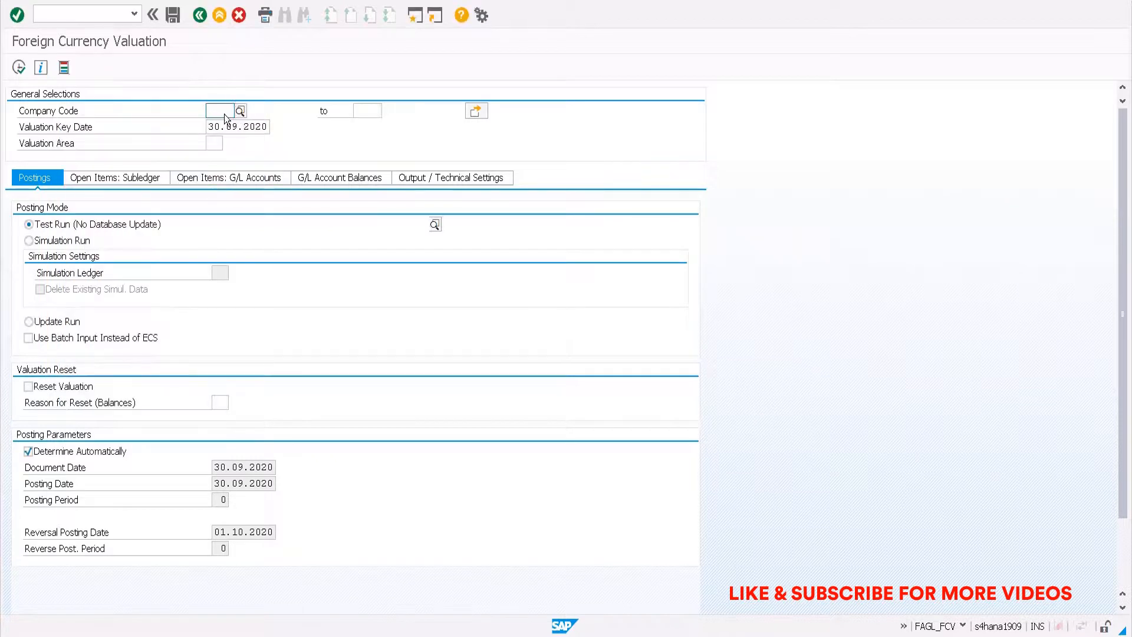
text(avgb)
key(Return)
click(214, 145)
text(av)
key(Return)
Enable open item valuation for vendors and G/L accounts, and return to the posting settings.
click(123, 178)
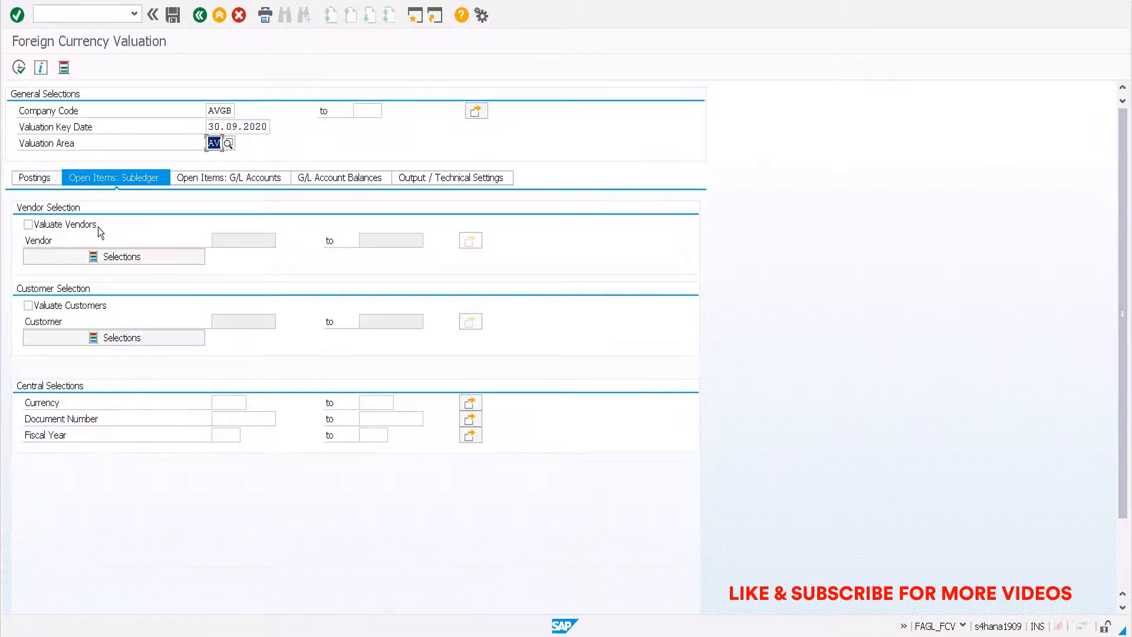
click(67, 227)
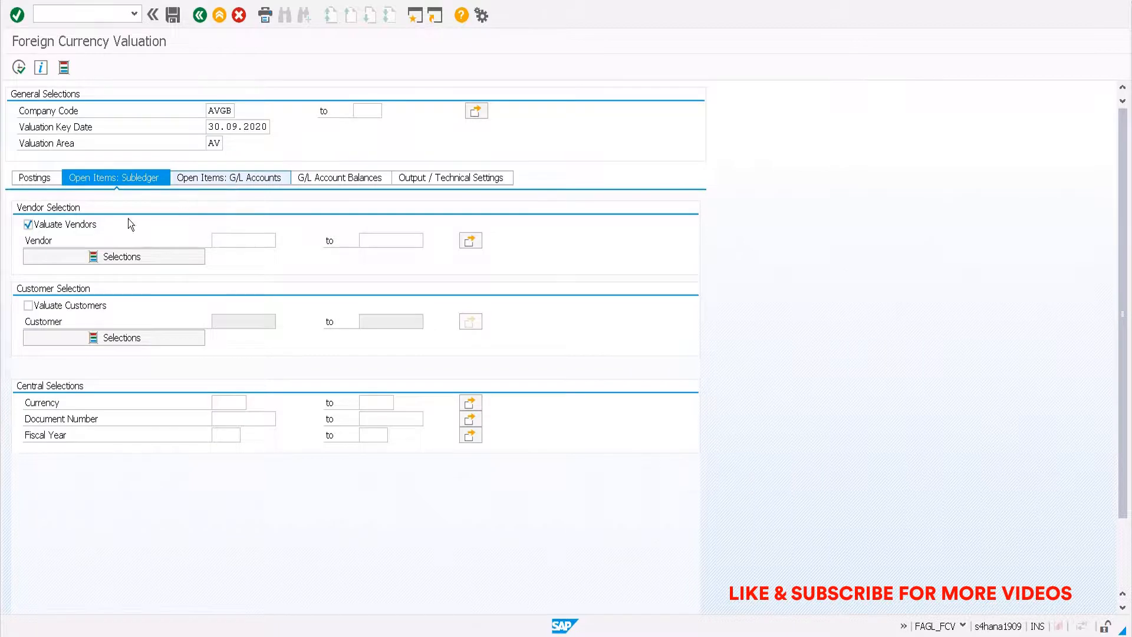
click(229, 177)
click(27, 225)
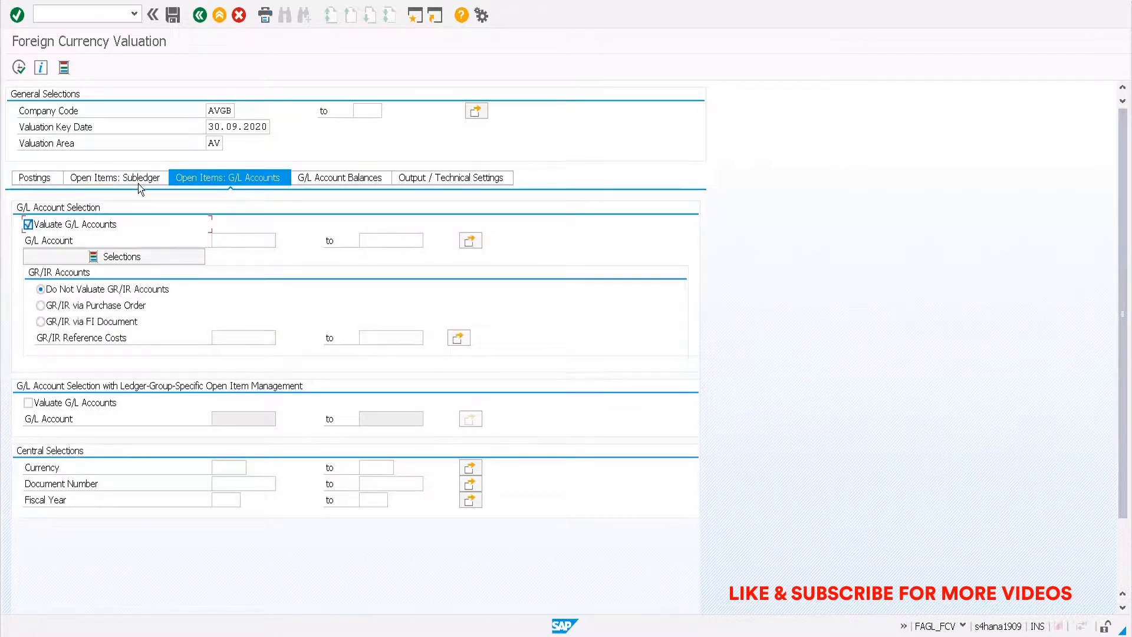
click(34, 177)
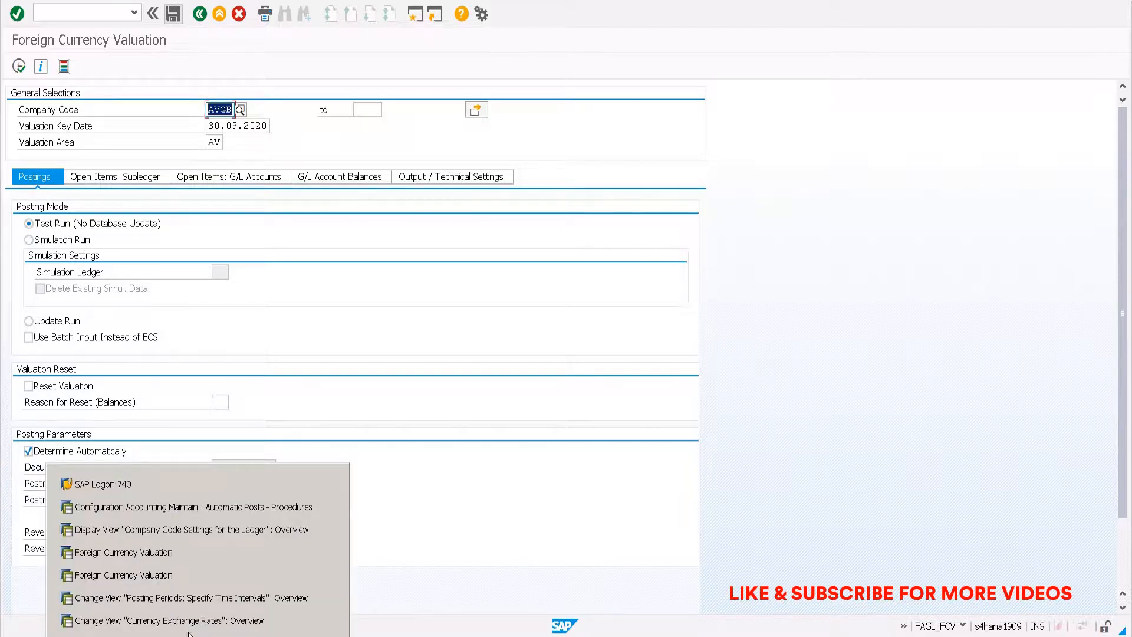
Switch to the currency exchange rates overview and examine the USD to GBP rates and their validity dates.
click(188, 621)
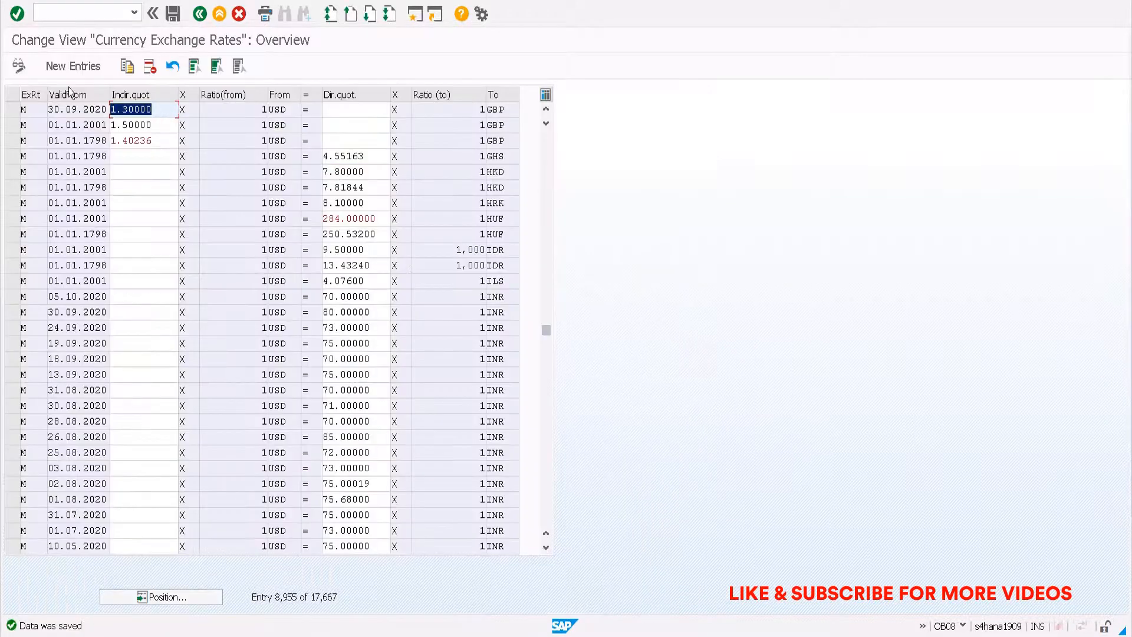
click(13, 110)
click(13, 125)
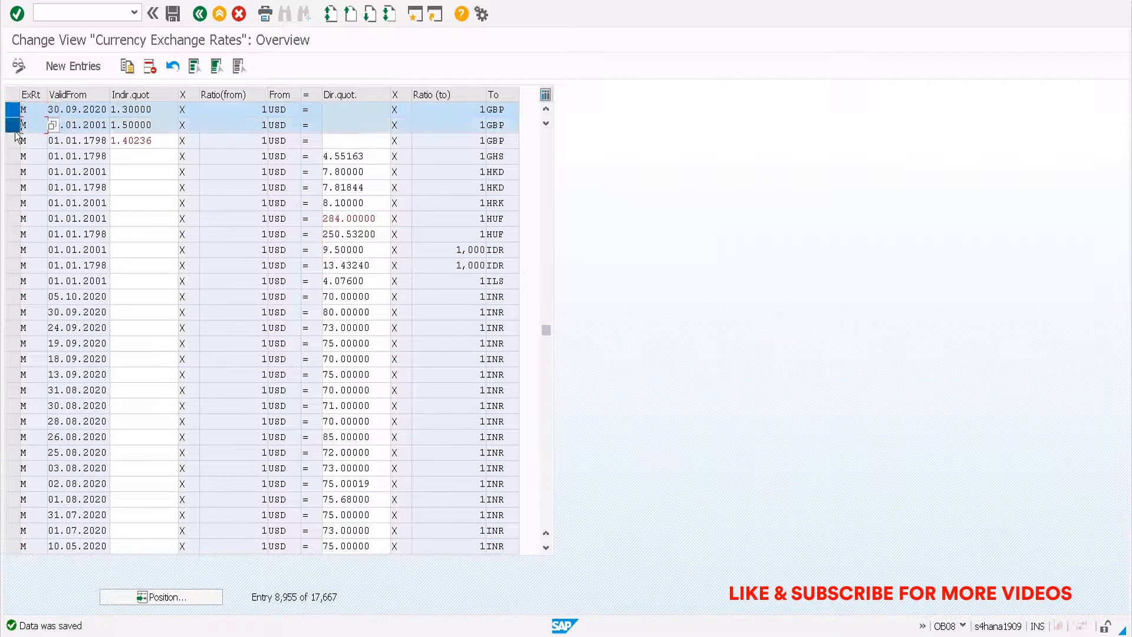
click(13, 140)
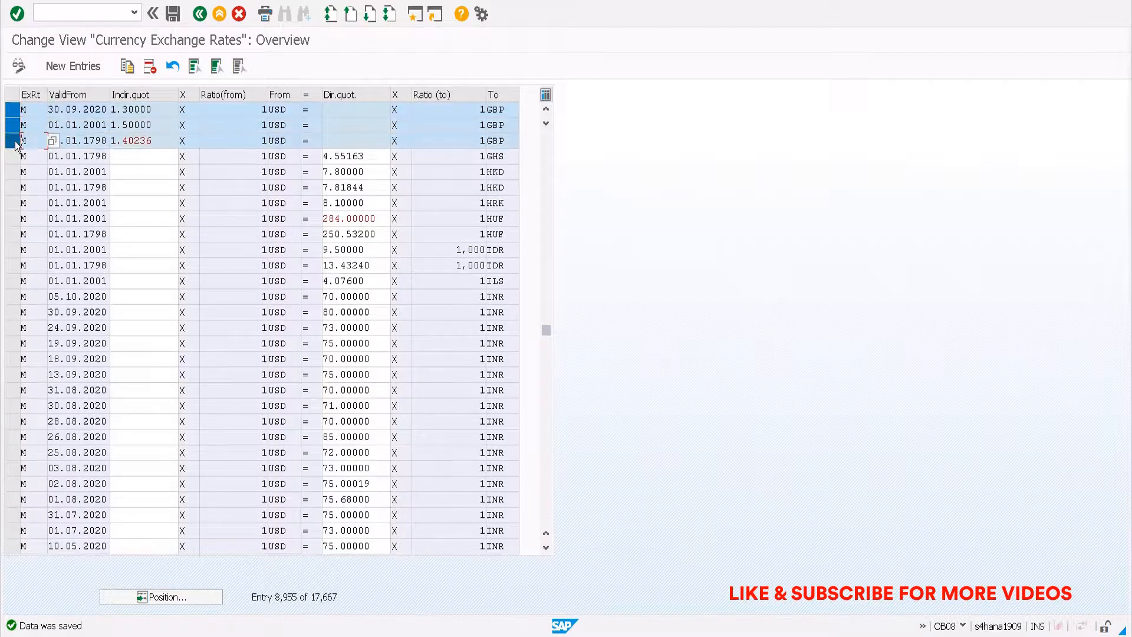
click(15, 141)
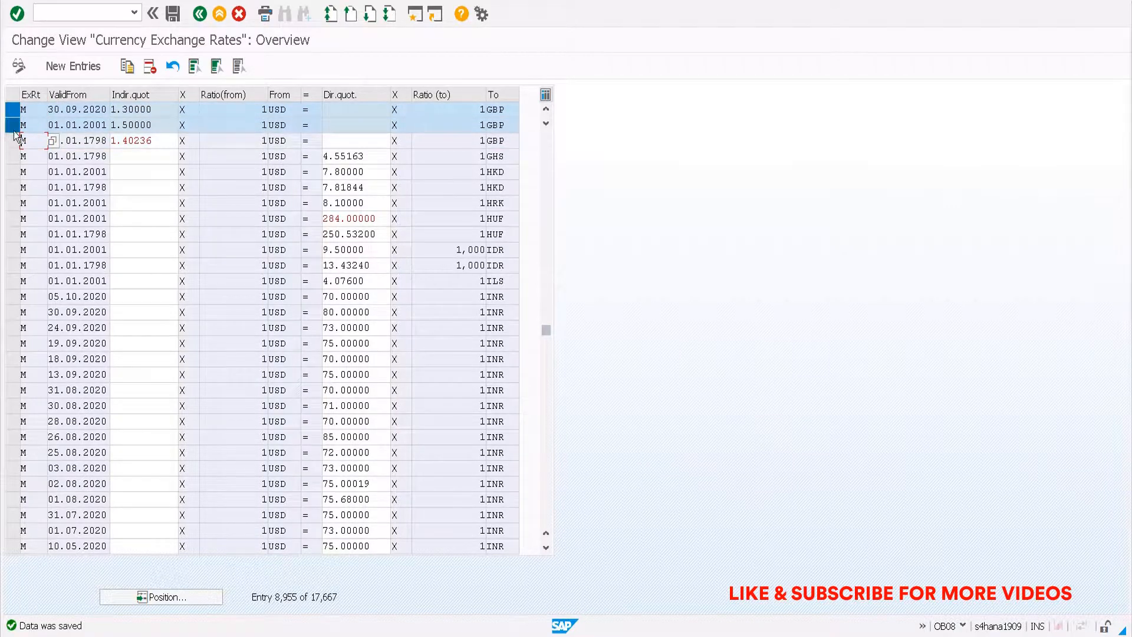
click(17, 114)
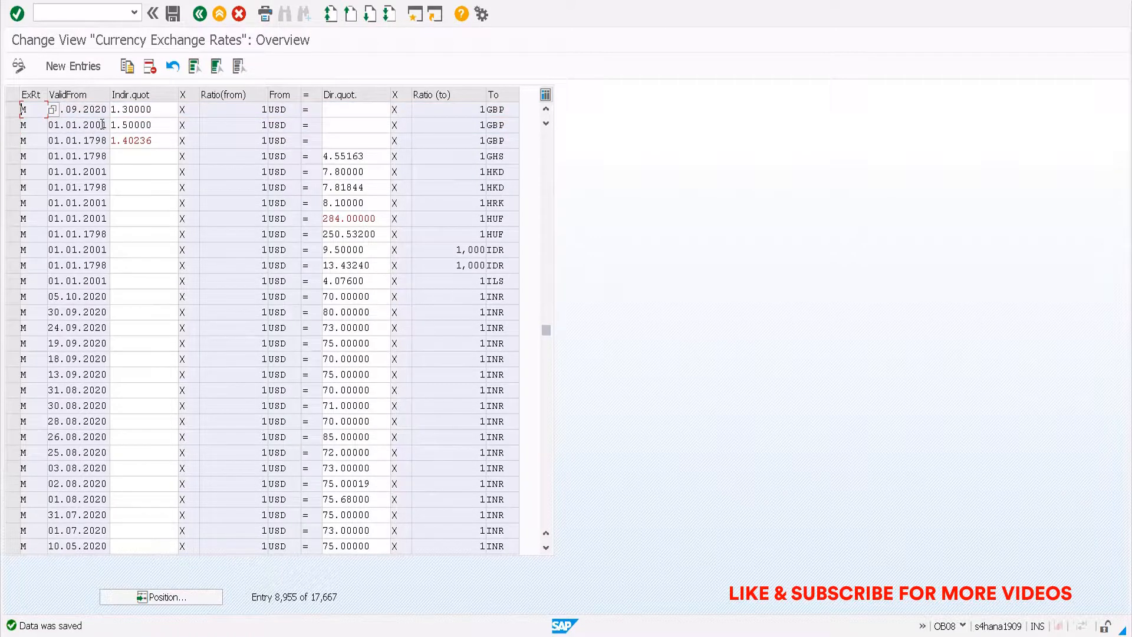
drag(112, 125, 149, 125)
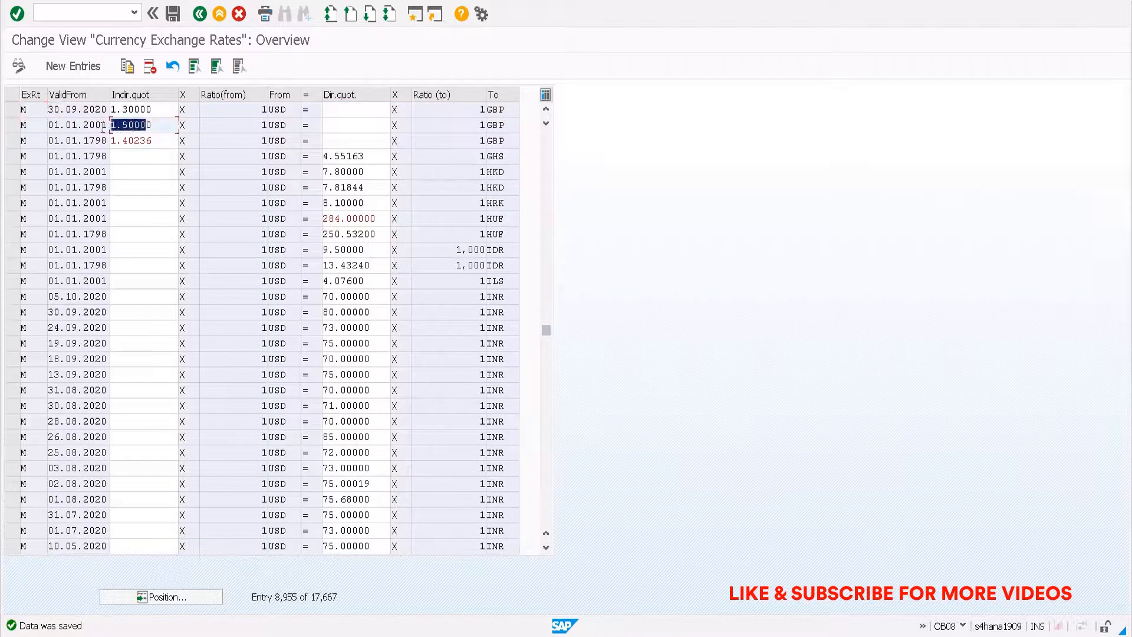
click(159, 130)
double_click(132, 125)
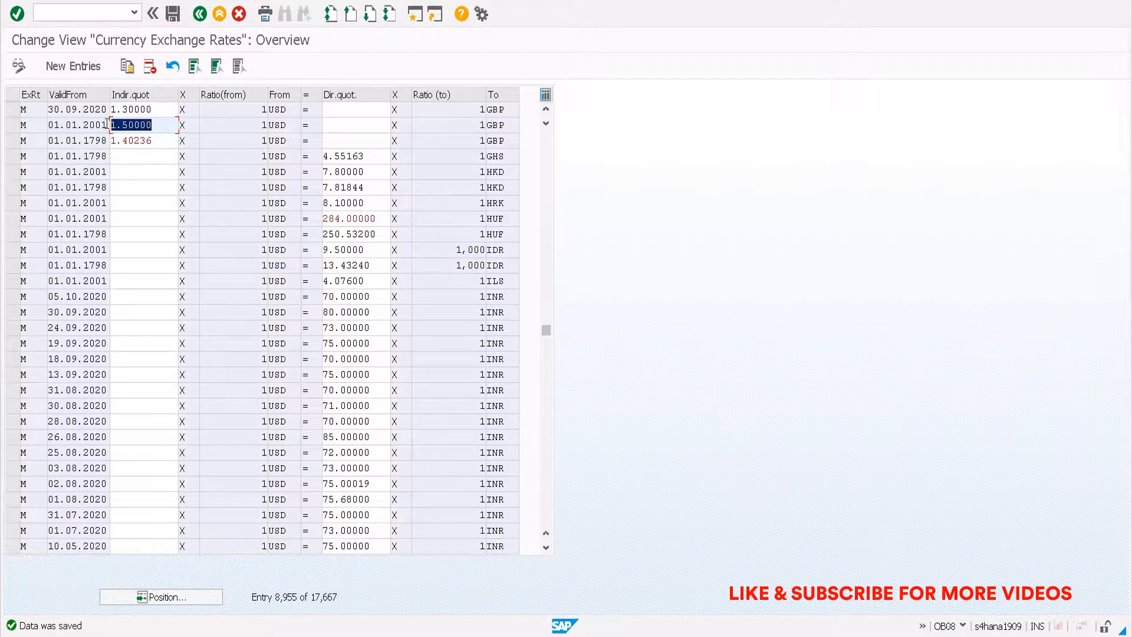
click(546, 111)
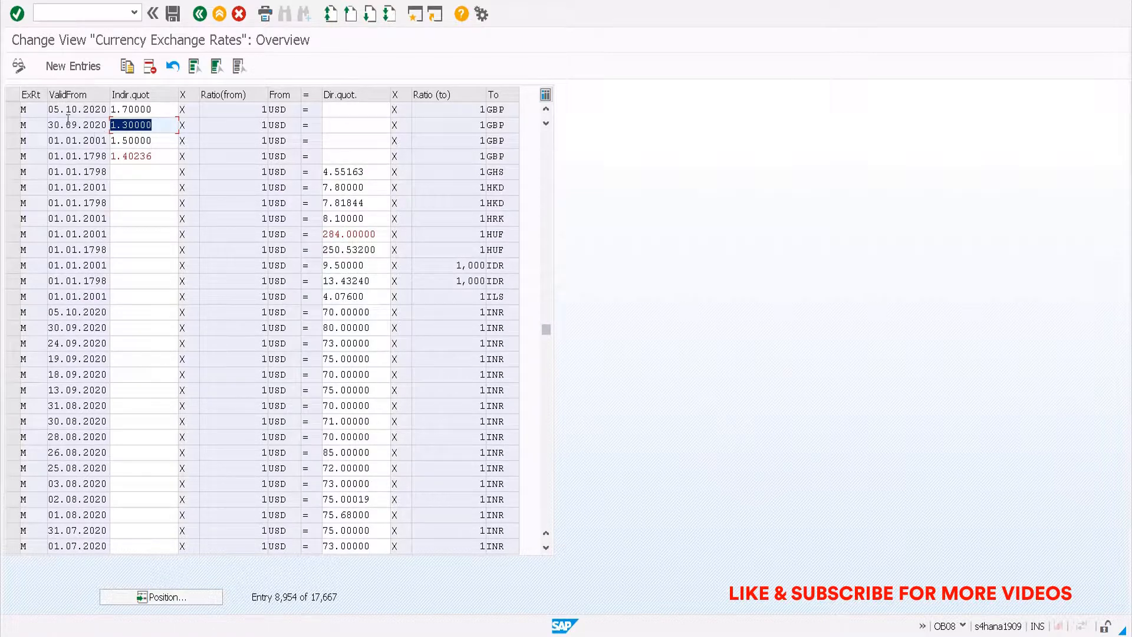
drag(53, 125, 99, 112)
click(166, 110)
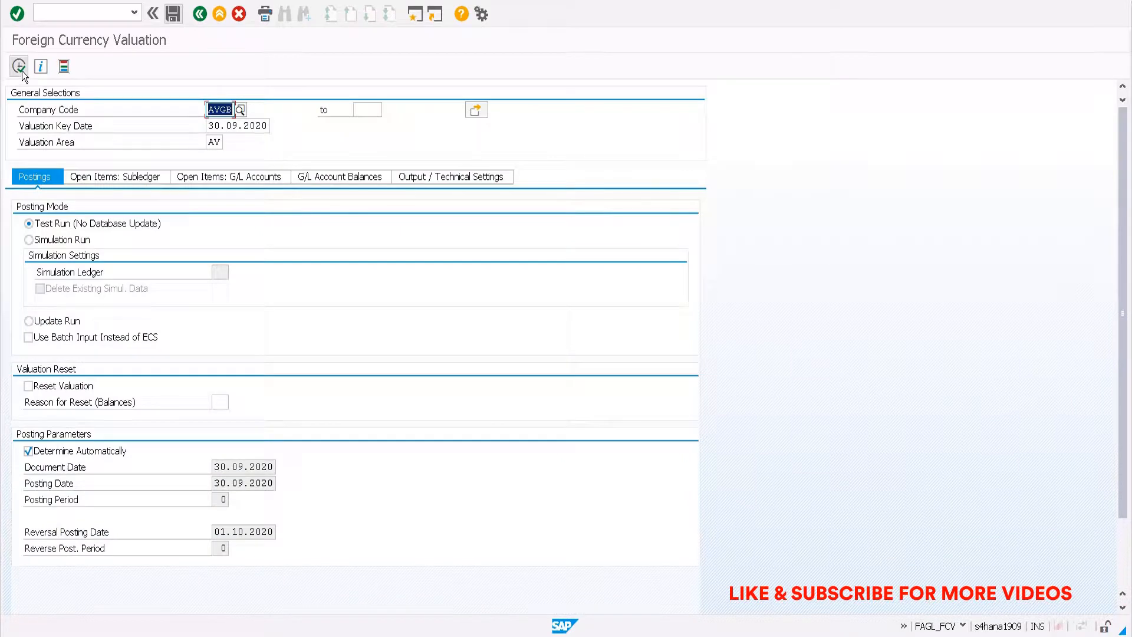
Execute the valuation as a test run and compare its new difference with the unrealized difference calculated in the Excel FCV sheet.
click(19, 66)
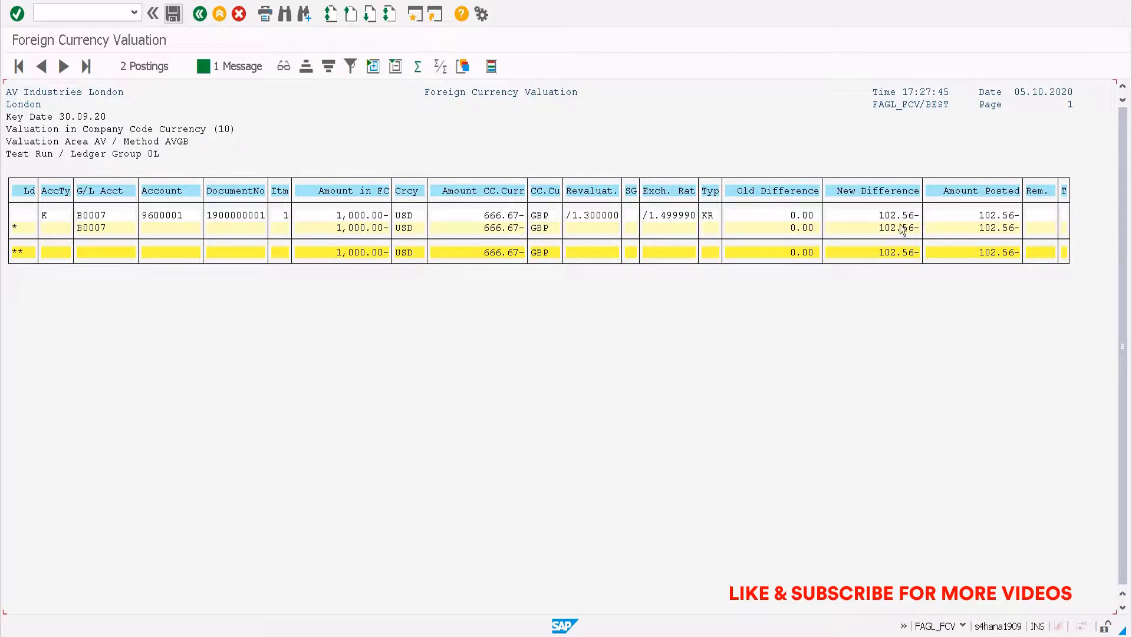
key(alt+Tab)
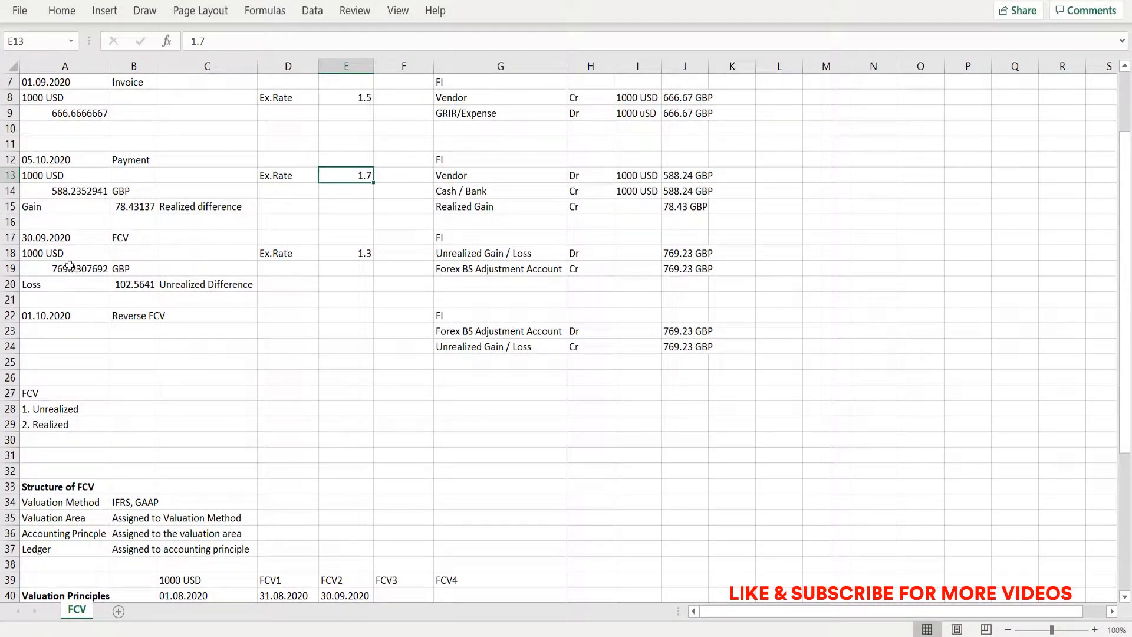
drag(53, 239, 127, 289)
click(127, 289)
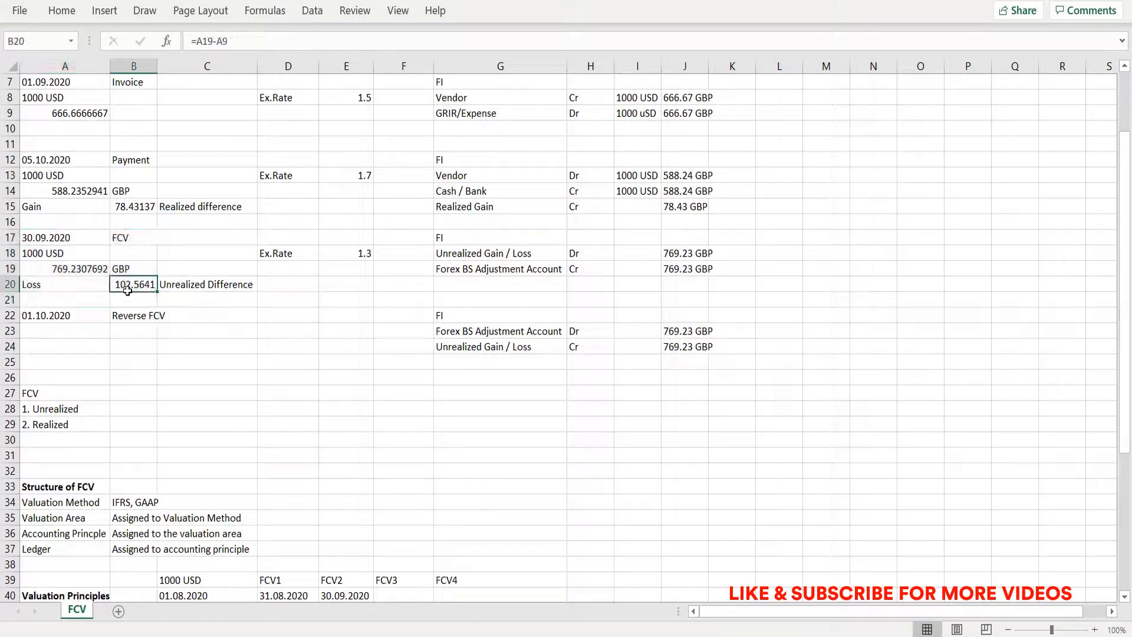
Check the calculated loss in the Excel FCV sheet against the new difference in SAP's test run list.
click(42, 287)
key(shift+Right)
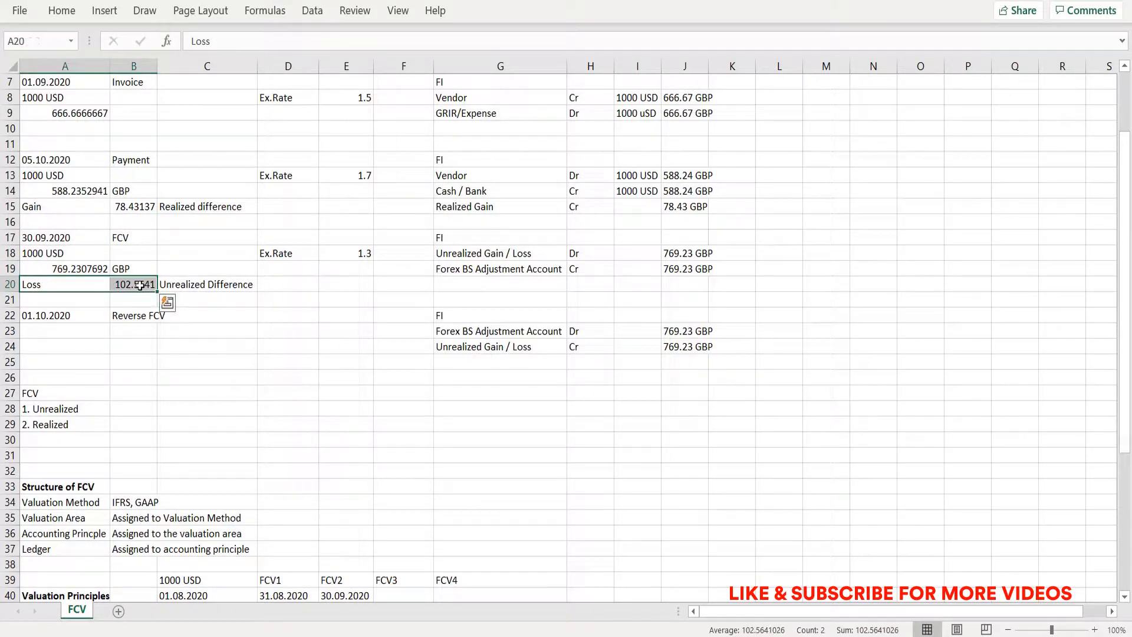
click(186, 286)
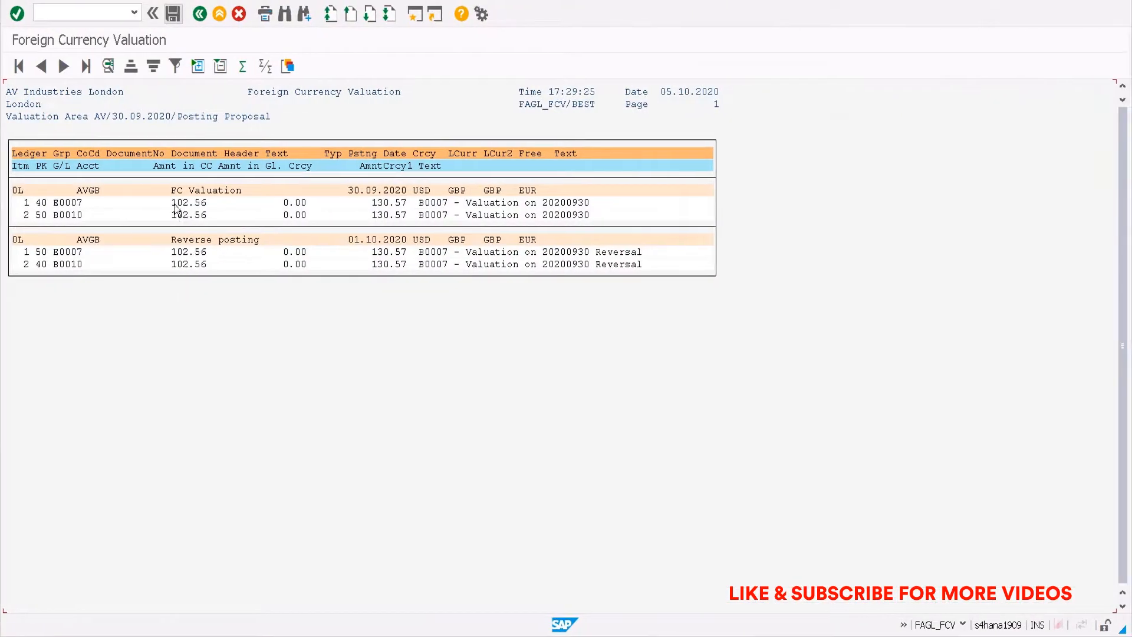
key(F3)
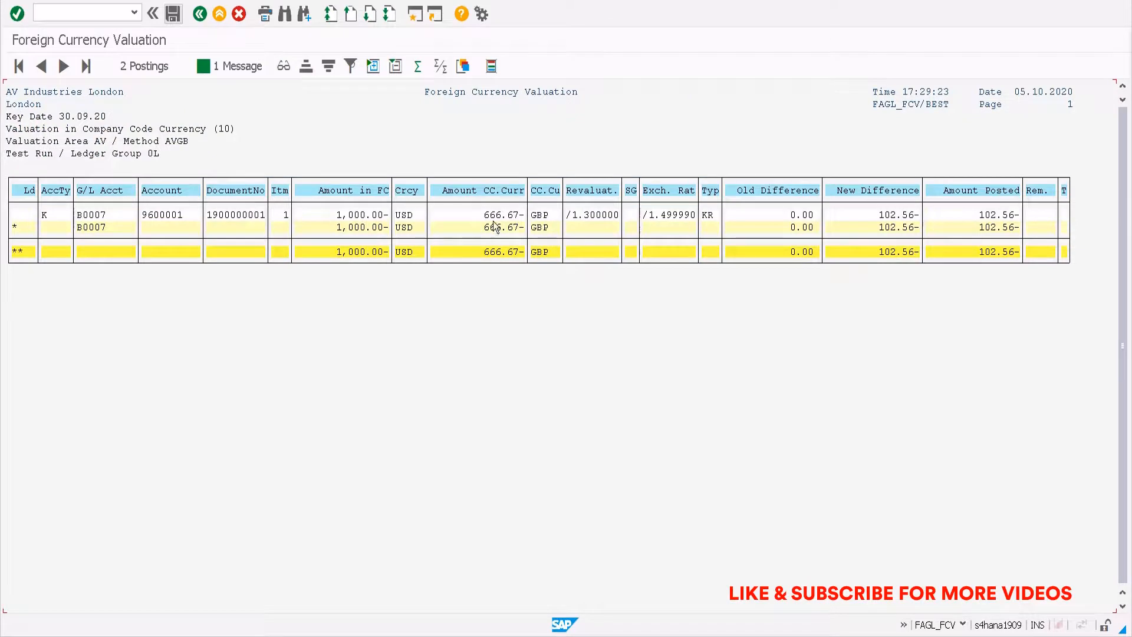
click(887, 215)
Open the test run's proposed postings and examine the accounts and amounts of the FC valuation entry.
click(133, 70)
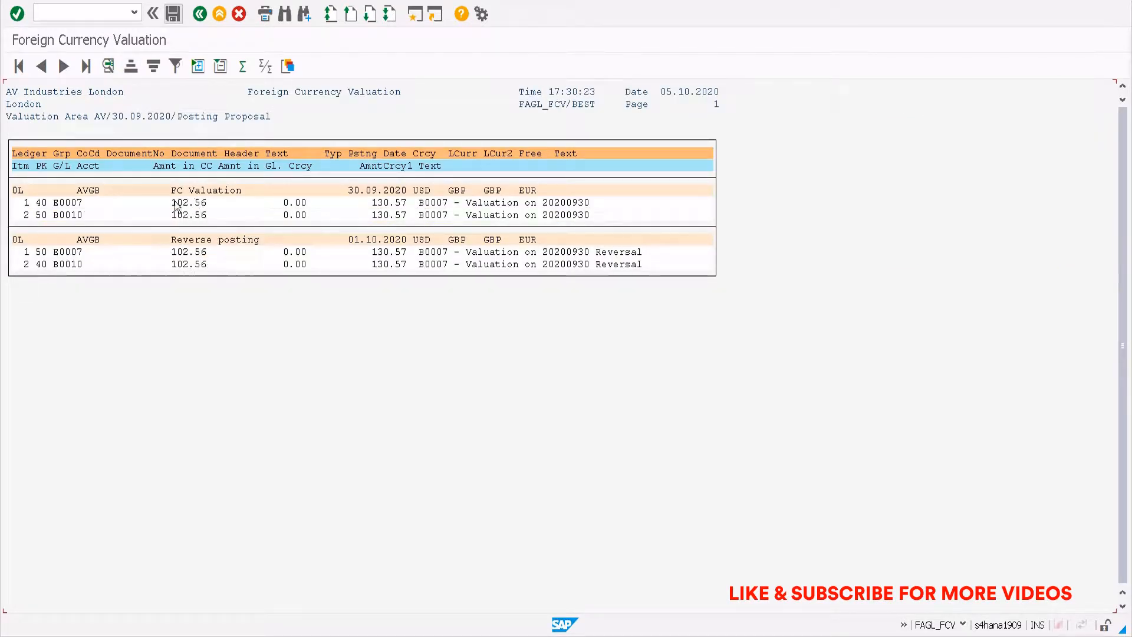
click(56, 204)
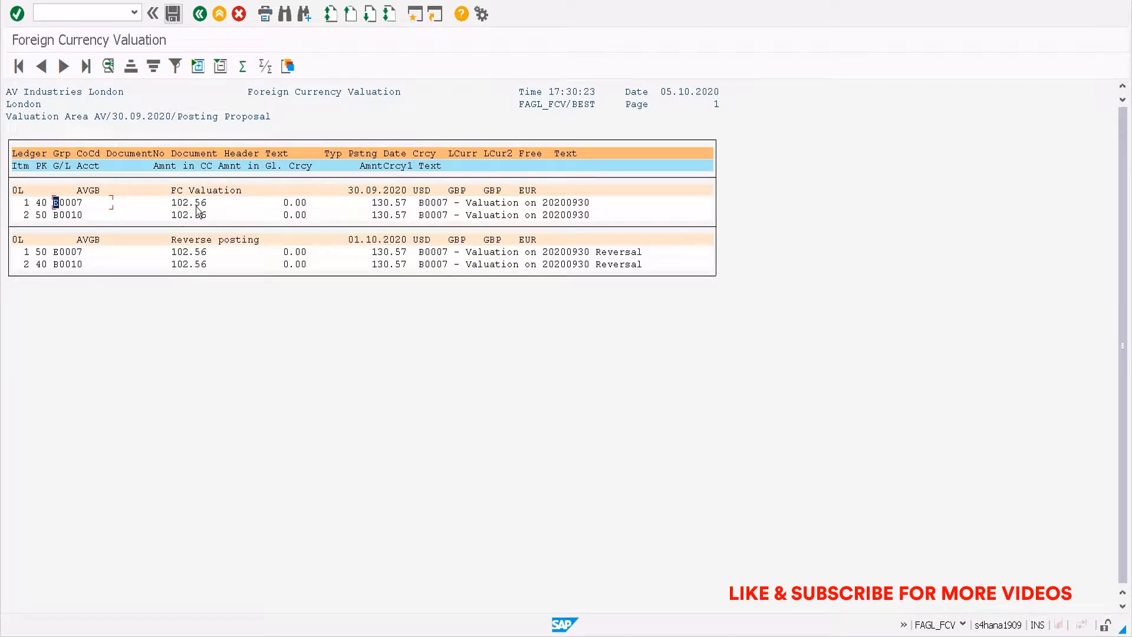
click(68, 215)
click(182, 216)
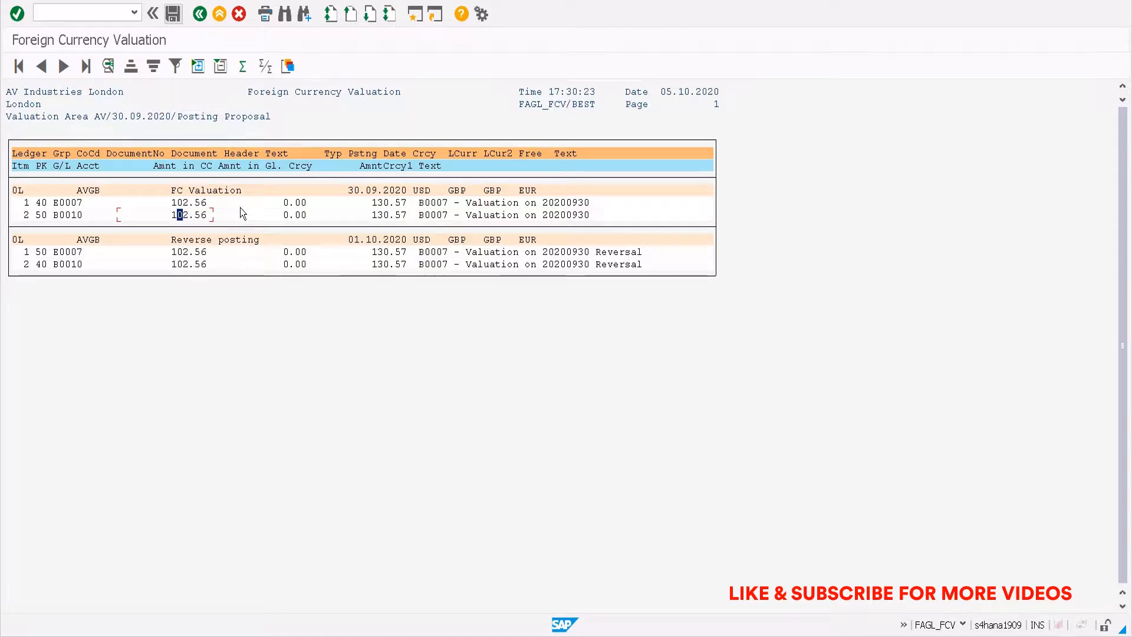
Execute the valuation as a simulation run with simulation ledger V2 and open the generated posting.
key(F3)
key(F3)
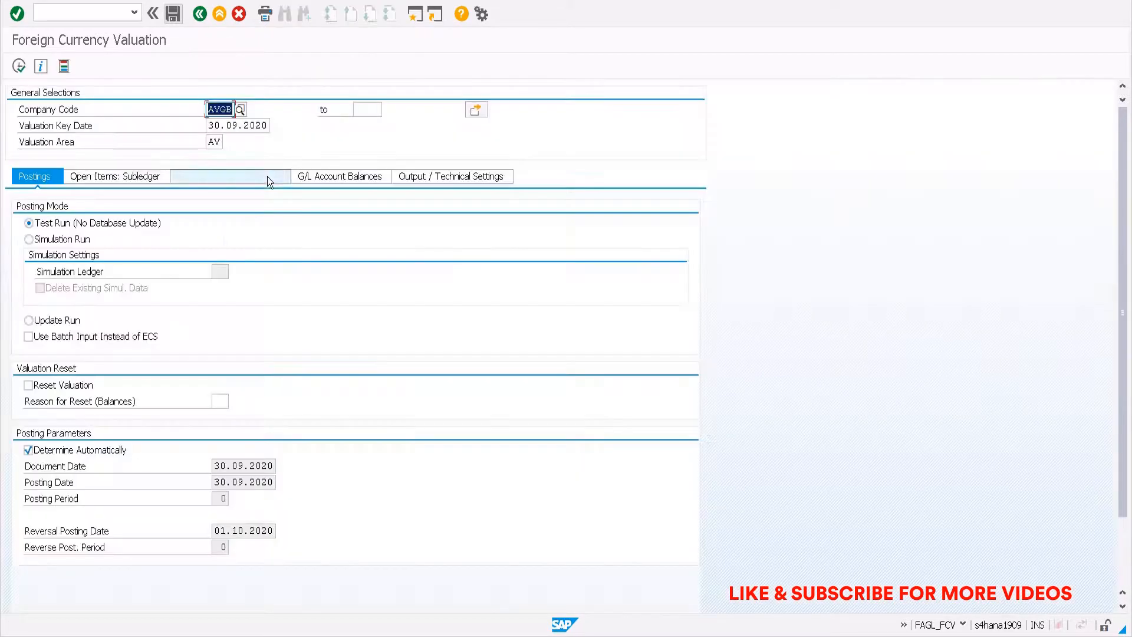
click(70, 241)
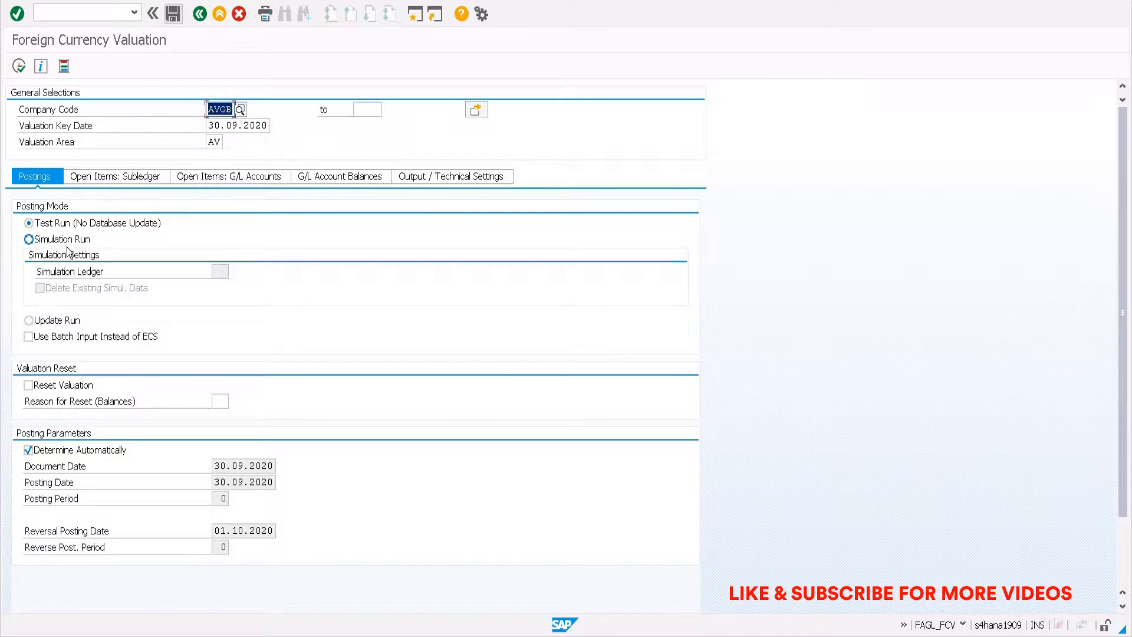
click(227, 272)
click(296, 318)
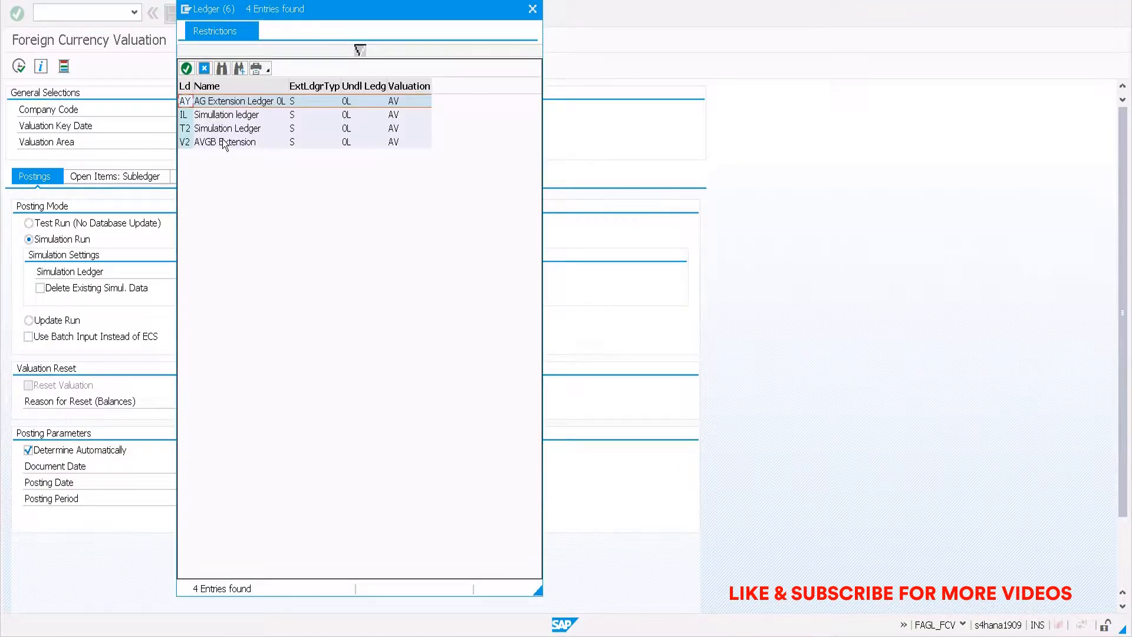
click(224, 146)
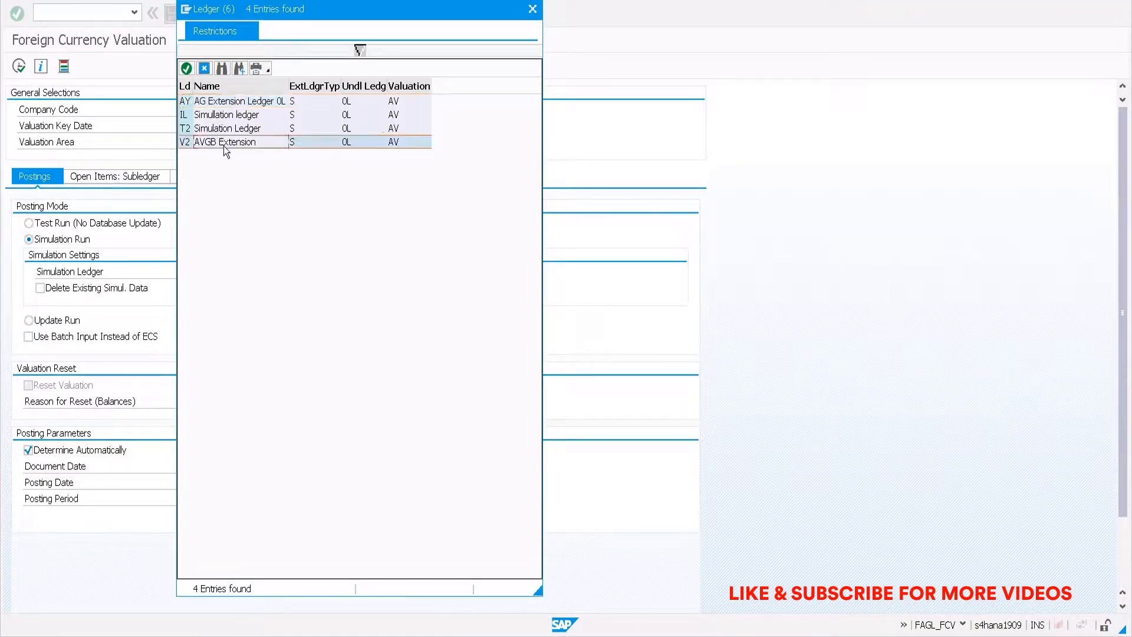
double_click(241, 140)
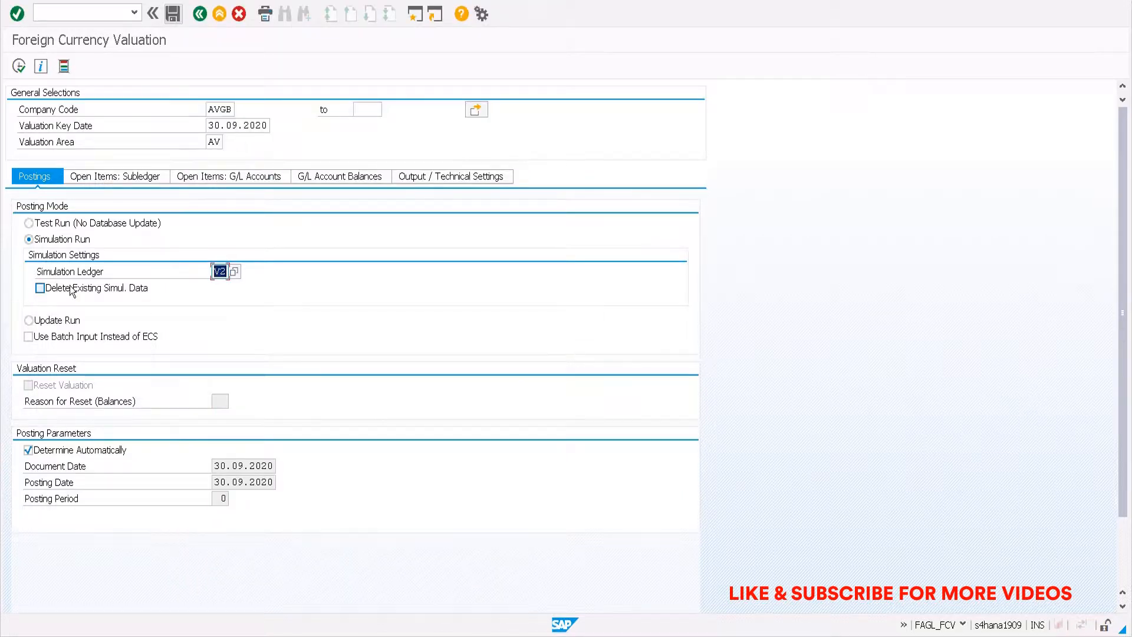
click(19, 66)
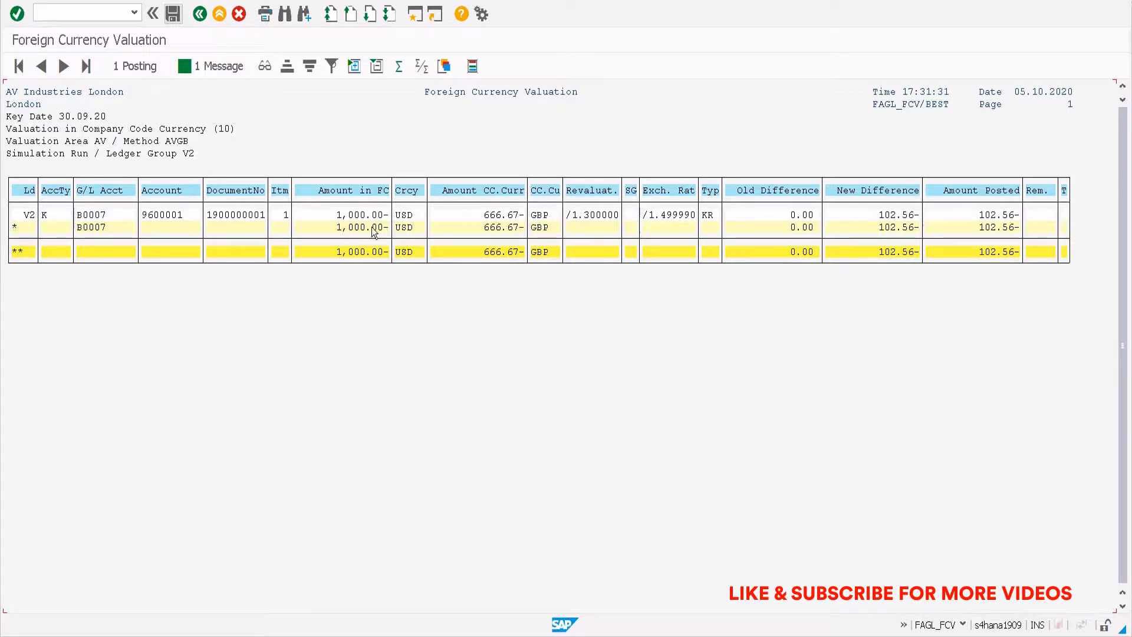
click(132, 68)
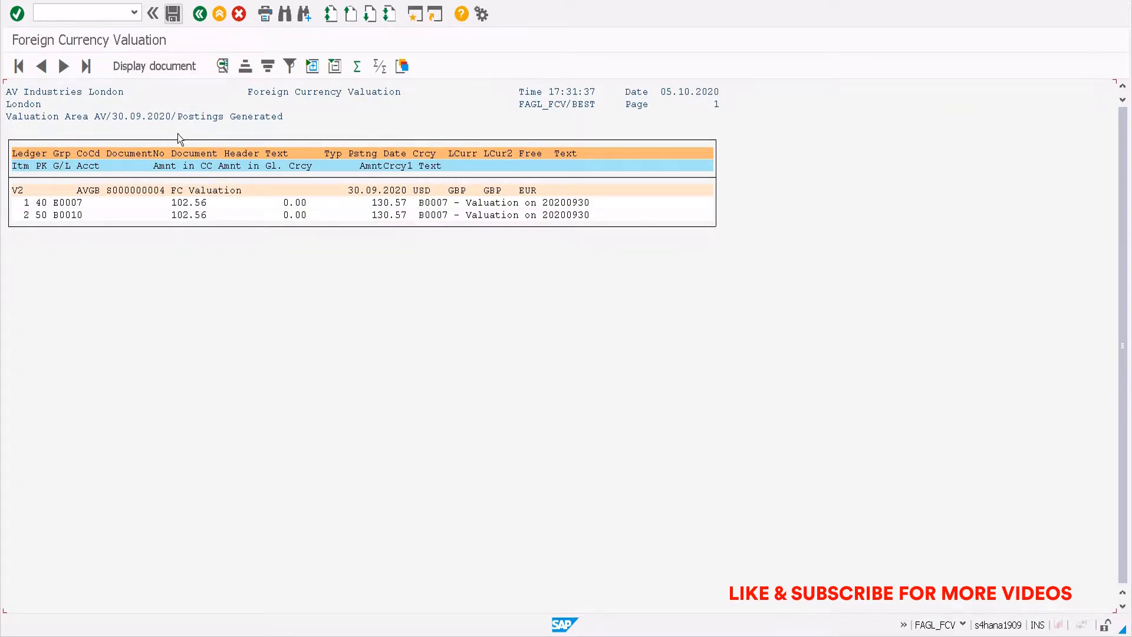
Open FAGLL03 in a new session and list the open items of G/L account E0010 in ledger V2.
click(117, 13)
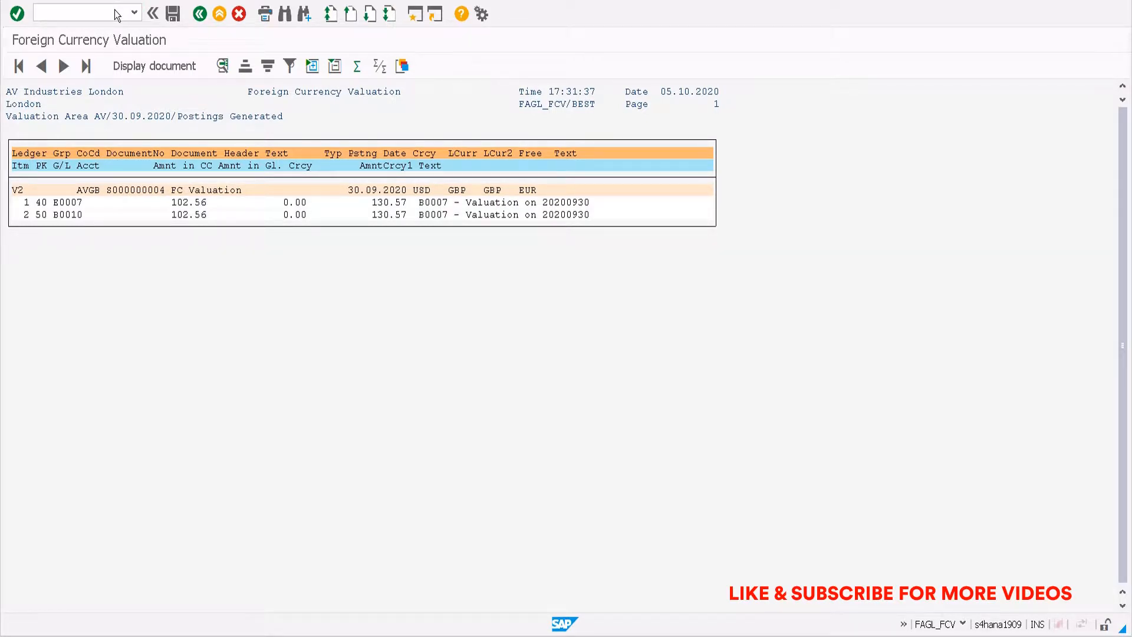
text(fagl03)
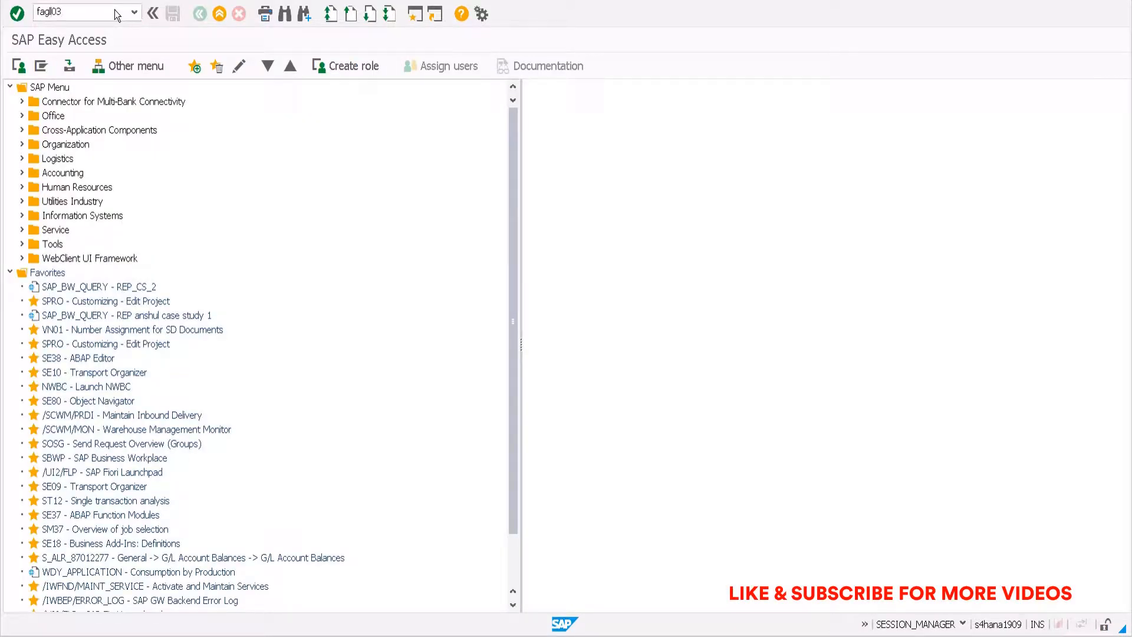
key(Return)
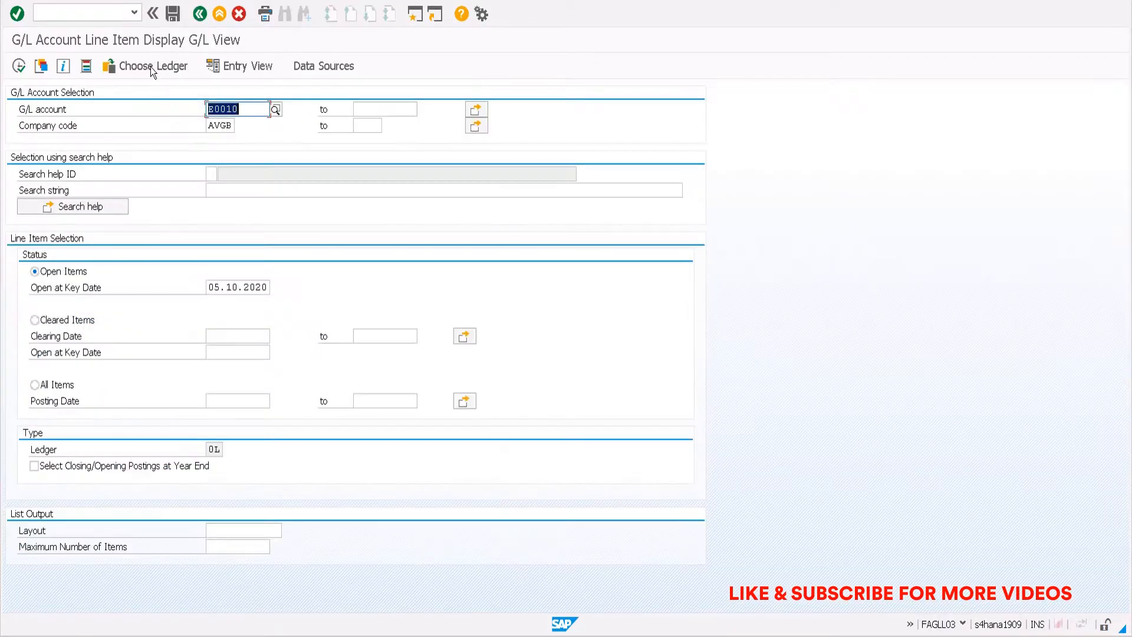
click(150, 66)
key(F4)
key(Down)
key(Down)
key(Return)
key(Return)
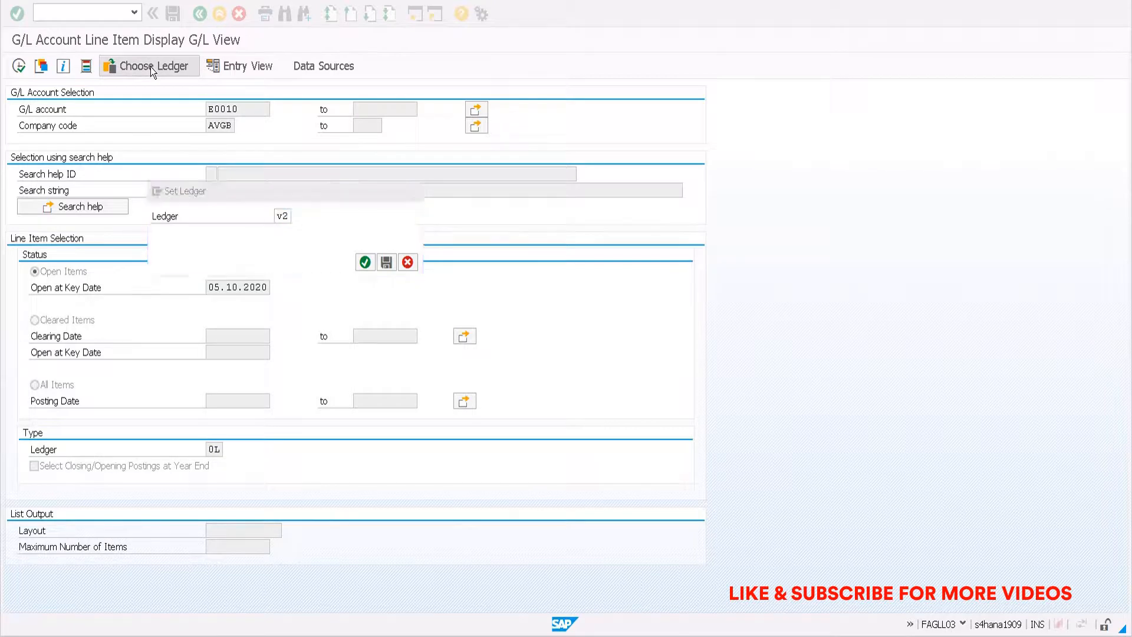
click(18, 66)
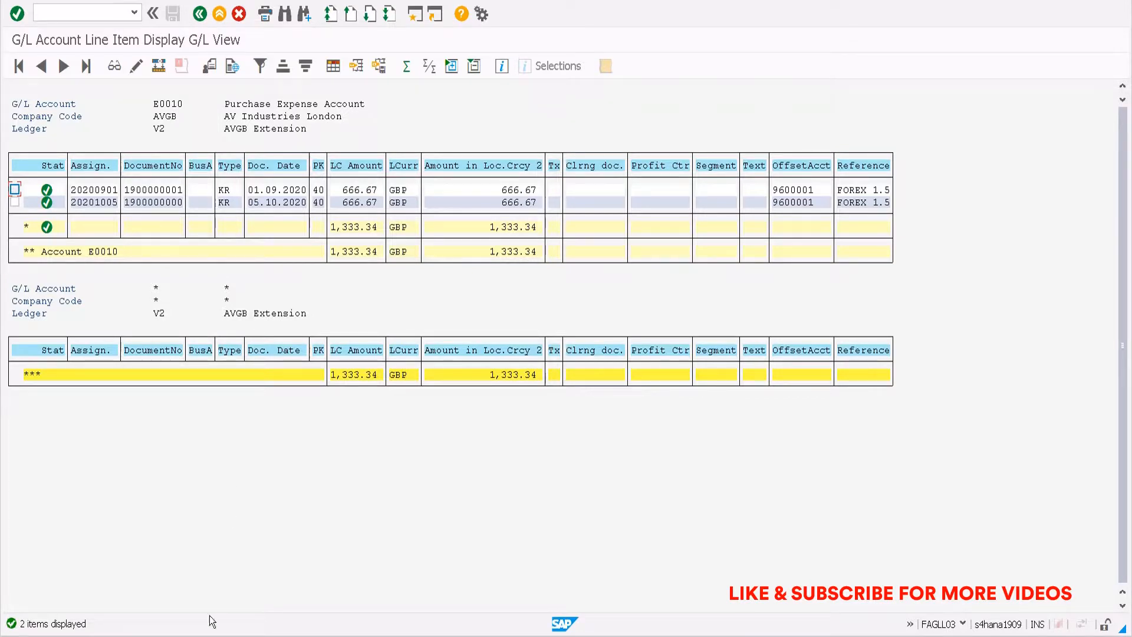
Switch to the idle Foreign Currency Valuation session and open table ACDOCA in SE16N.
click(195, 636)
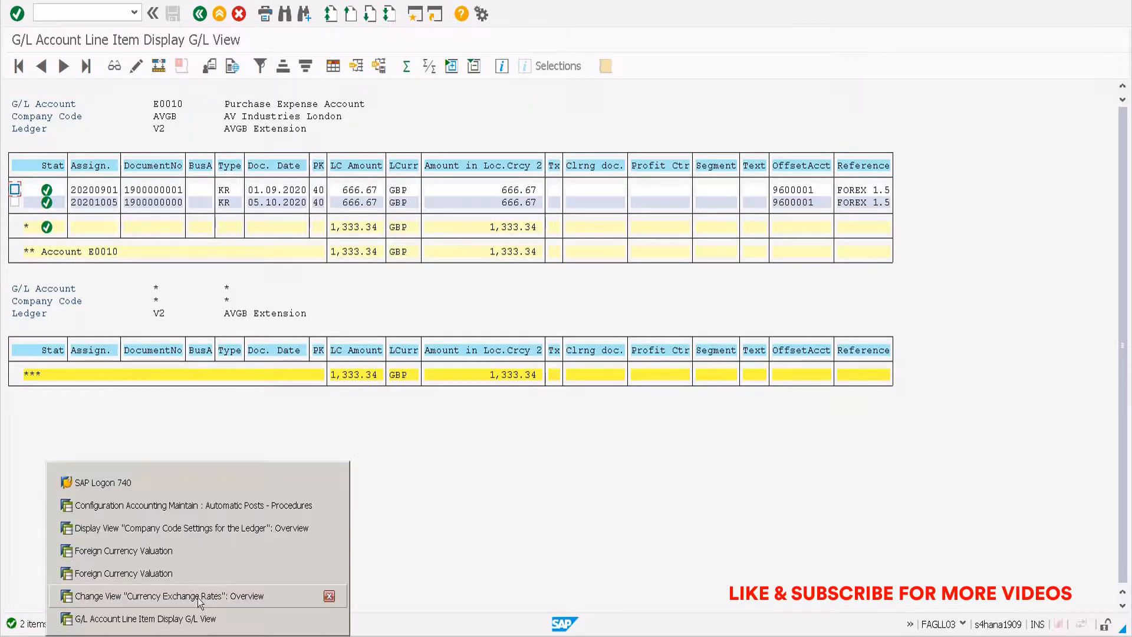
click(186, 571)
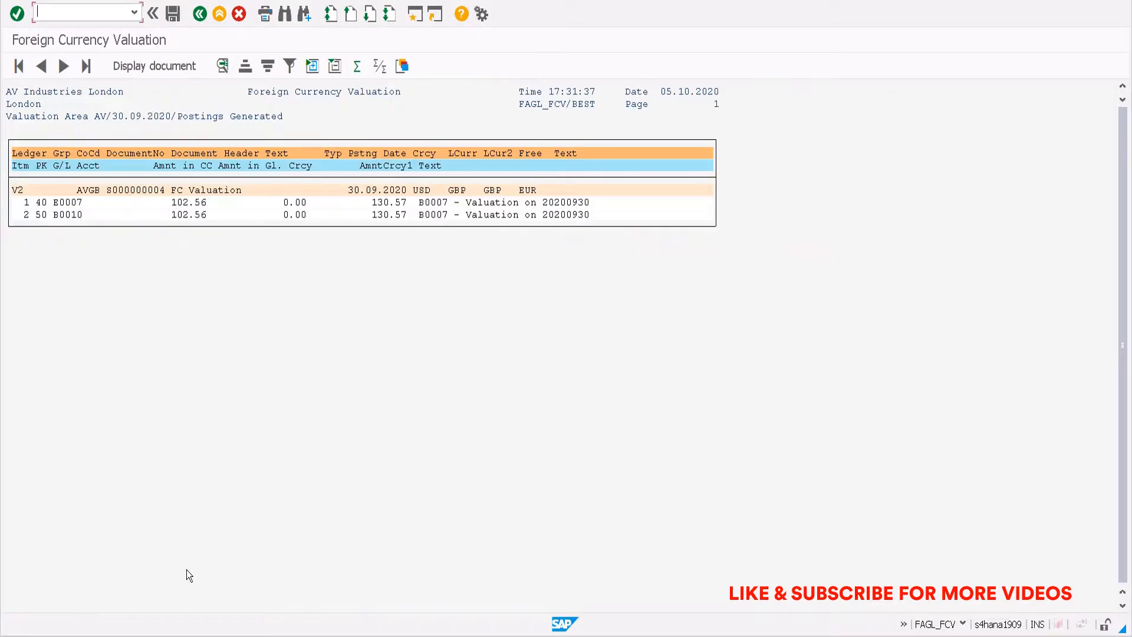
click(195, 635)
click(180, 555)
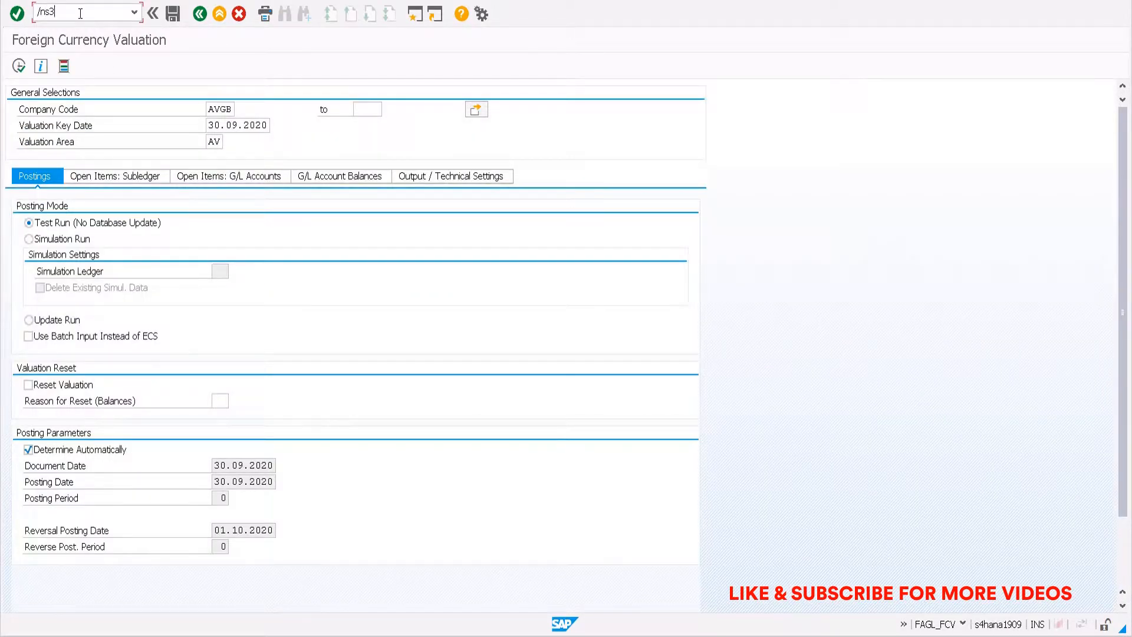
key(Return)
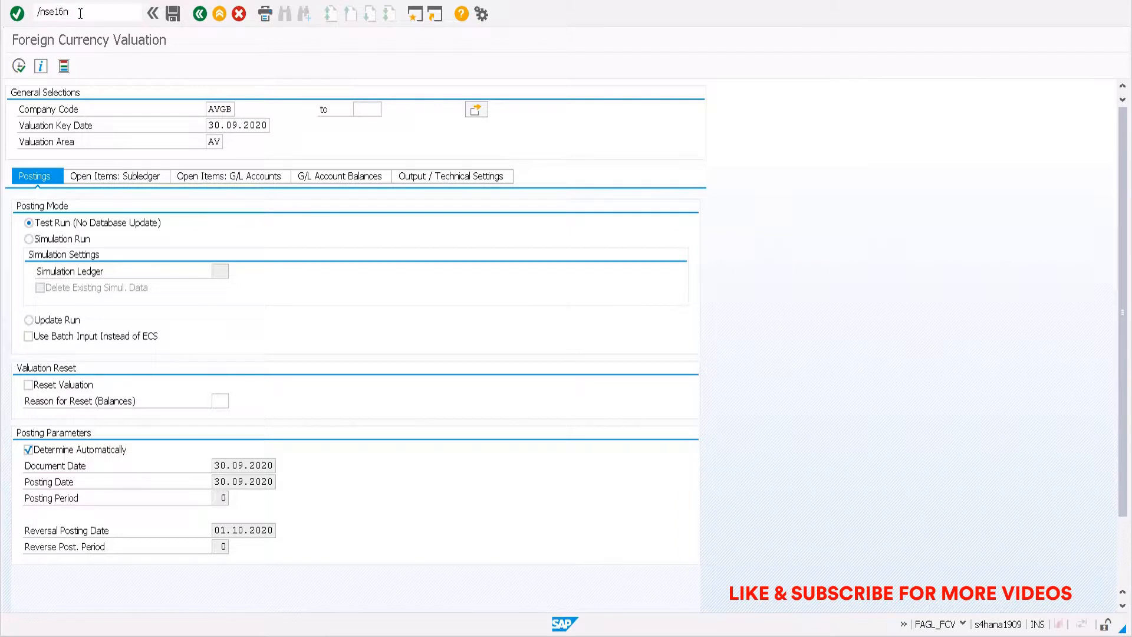
text(ac)
key(BackSpace)
key(BackSpace)
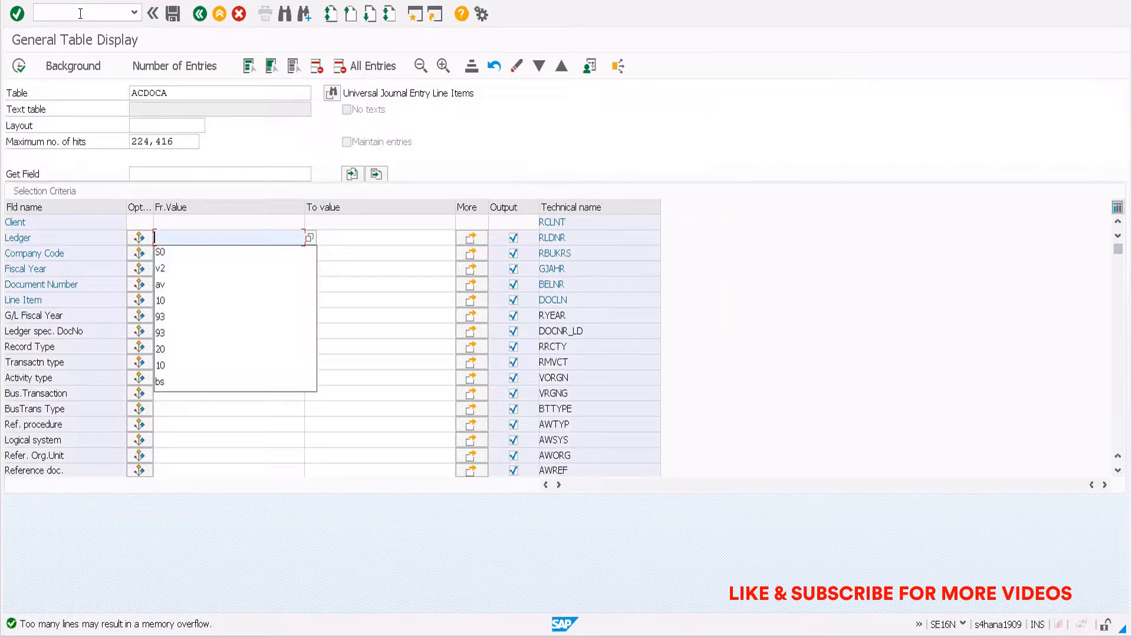
Display the ACDOCA entries for ledger V2, company code AVGB and the document number copied from the simulation posting.
text(v2)
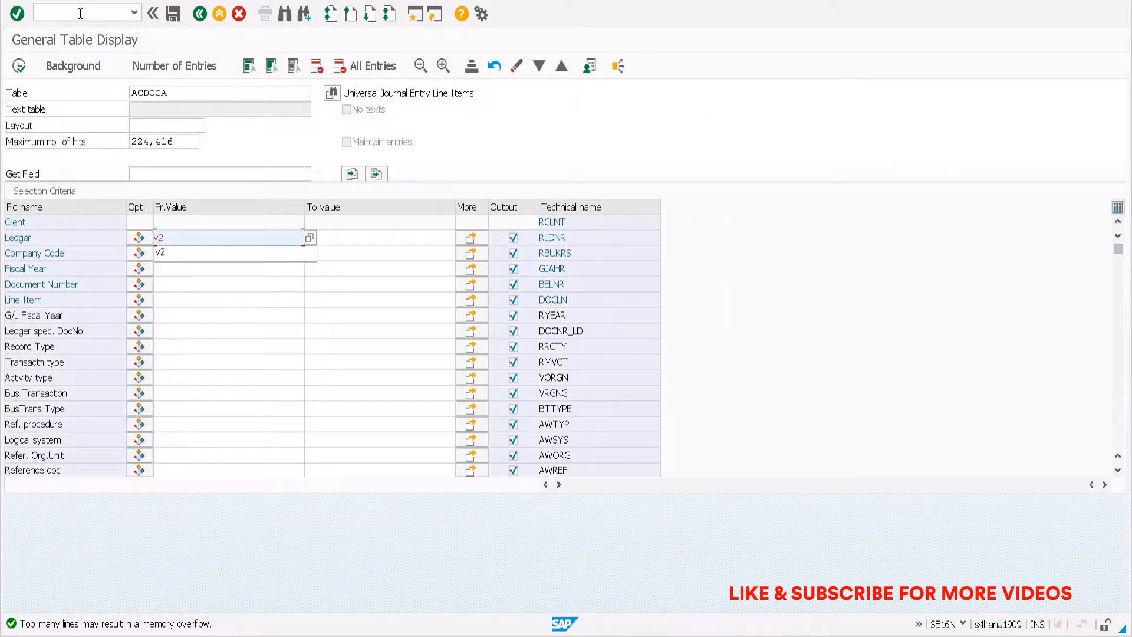
click(187, 251)
text(avgb)
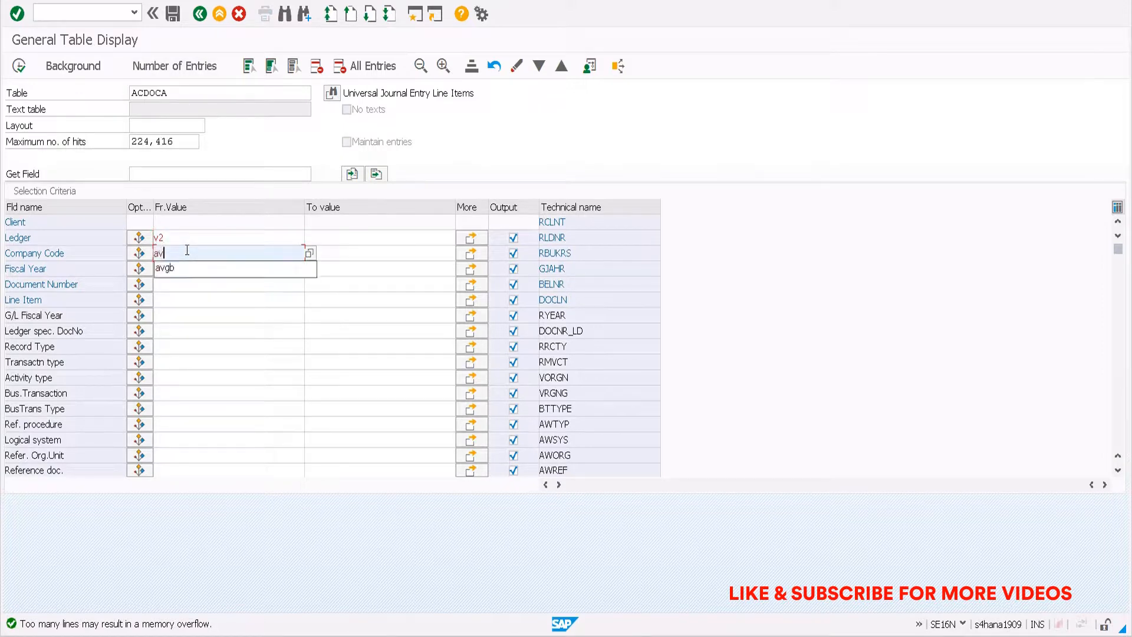
click(171, 285)
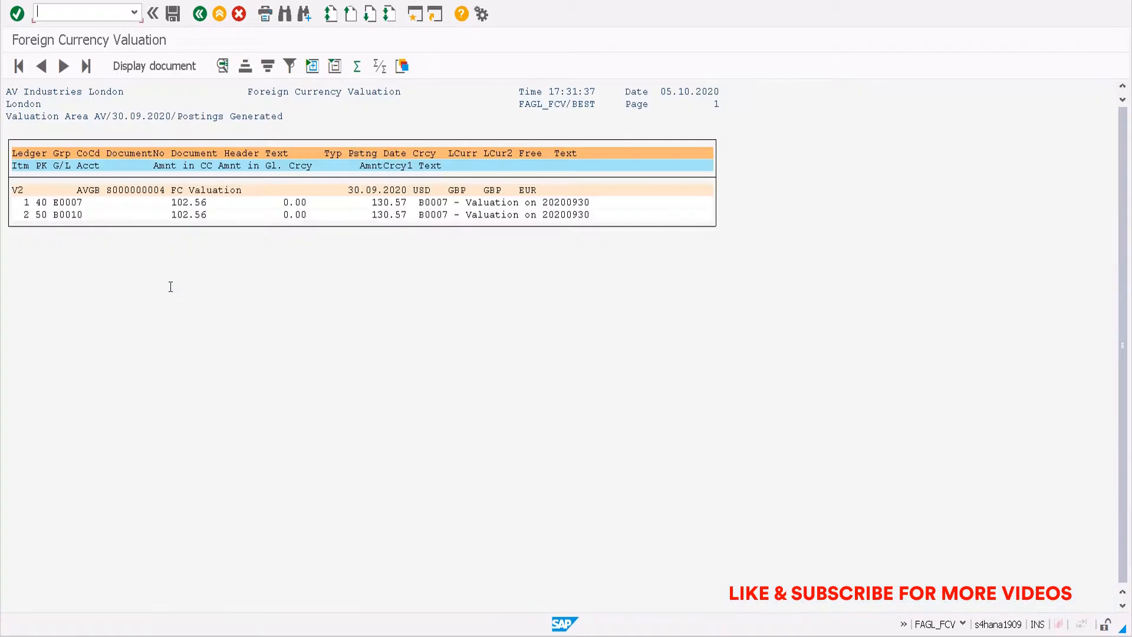
click(107, 191)
key(ctrl+y)
drag(107, 191, 168, 190)
key(ctrl+c)
key(alt+Tab)
key(ctrl+v)
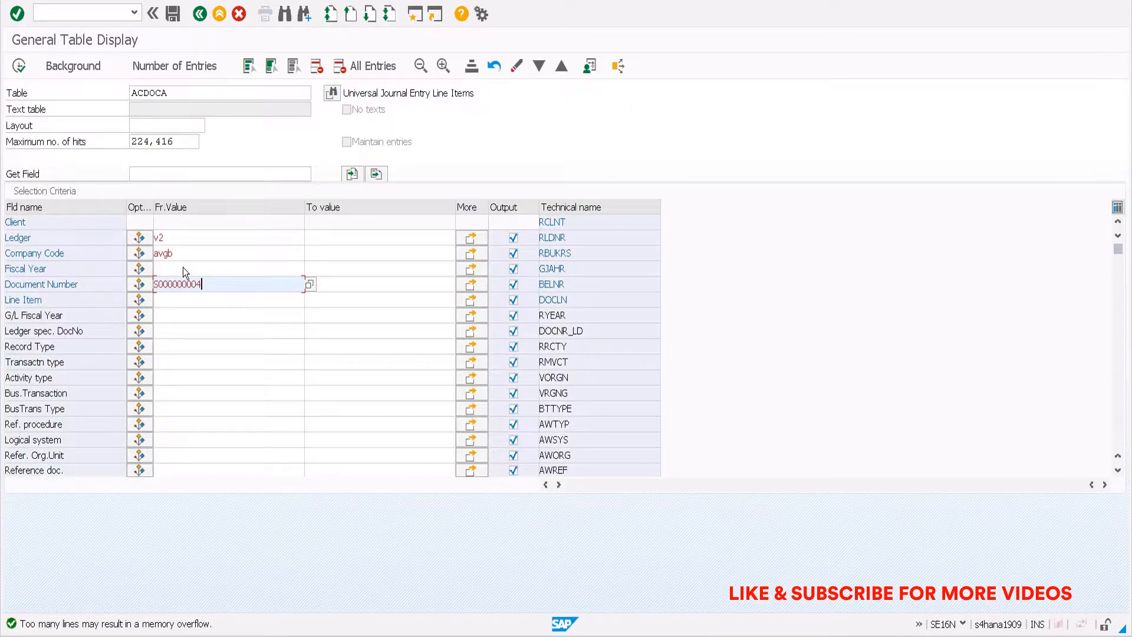
key(Return)
key(F8)
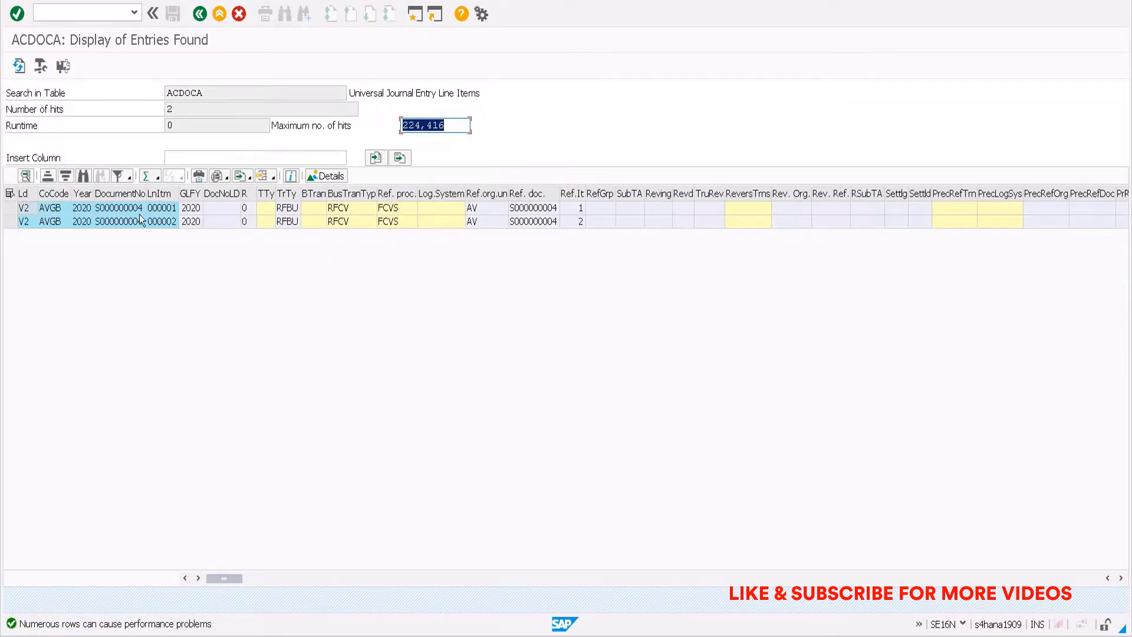
Return to the Foreign Currency Valuation session with the simulation results and execute the valuation as an update run.
mouse_move(199, 636)
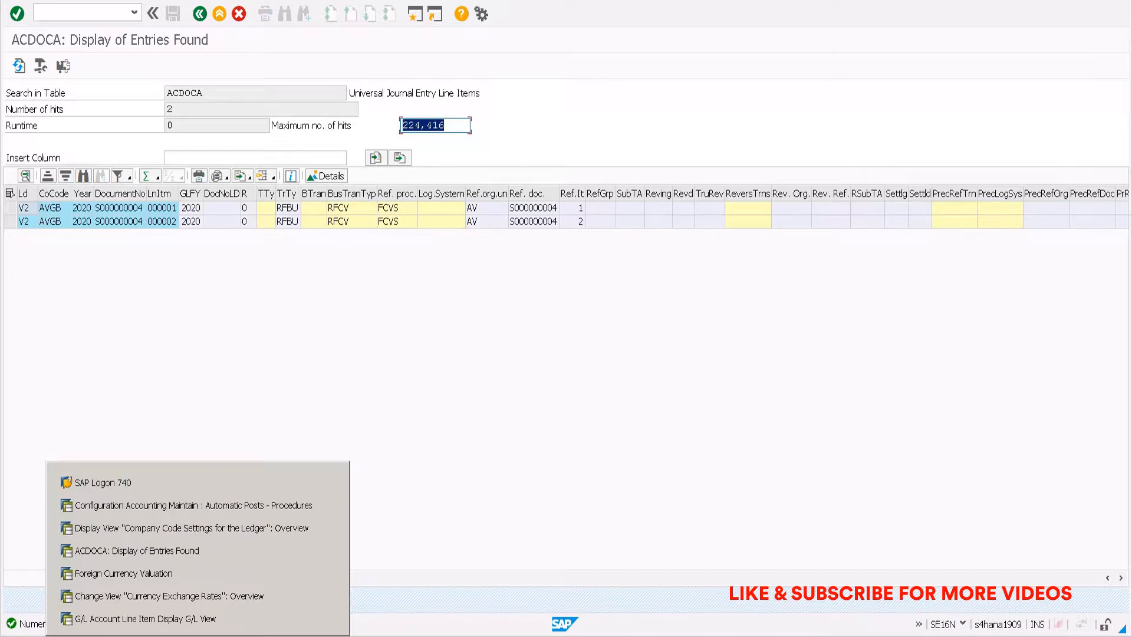
click(129, 572)
key(F3)
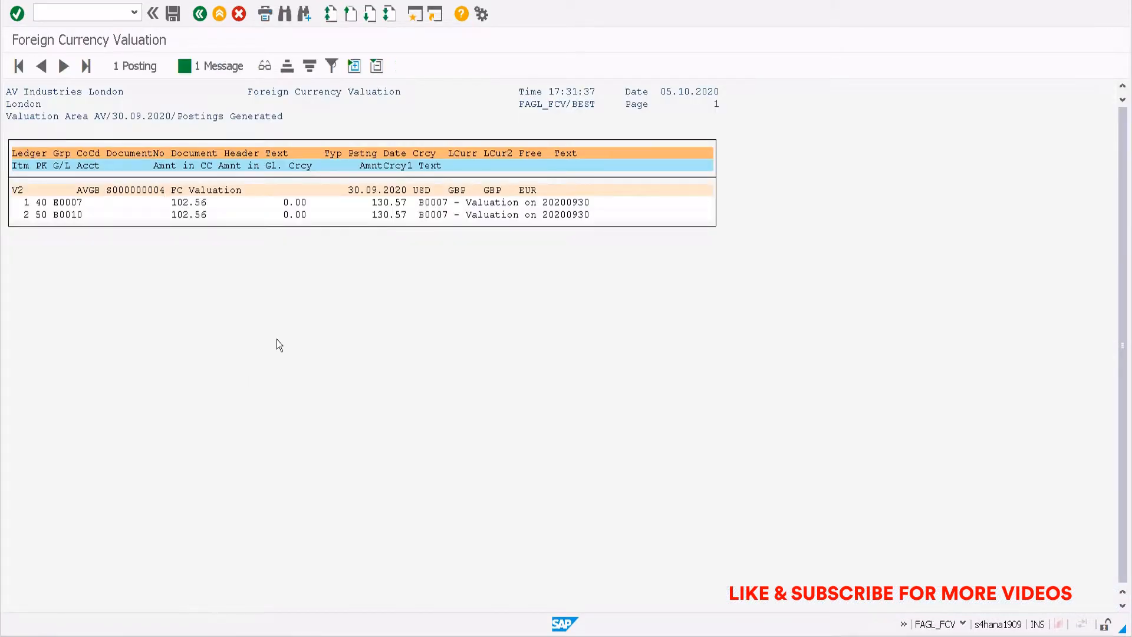
key(F3)
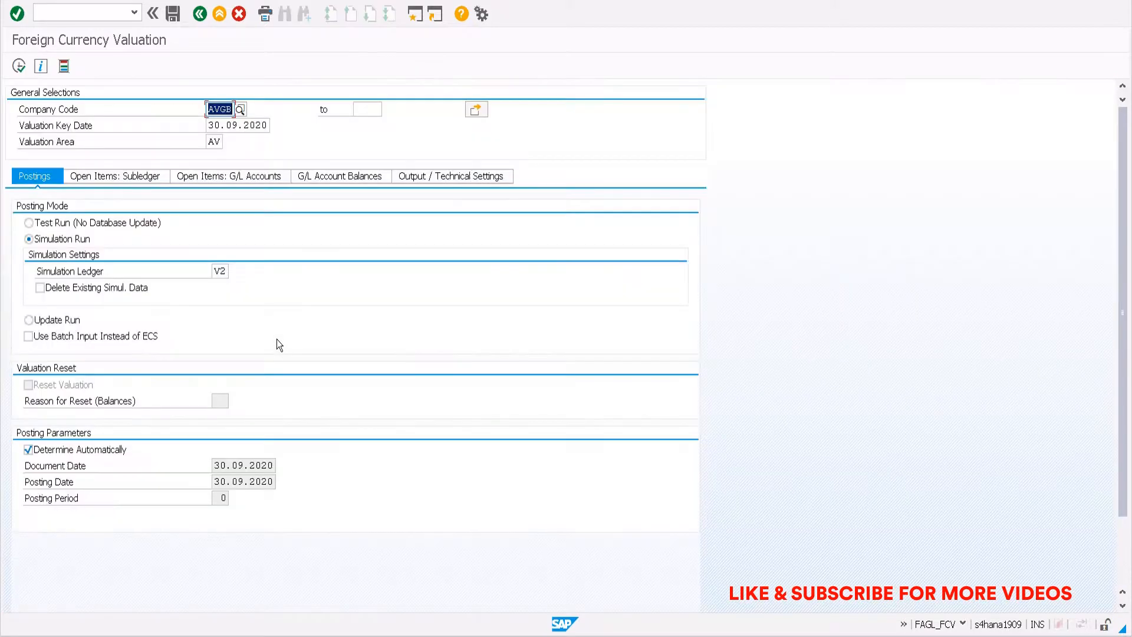
click(65, 326)
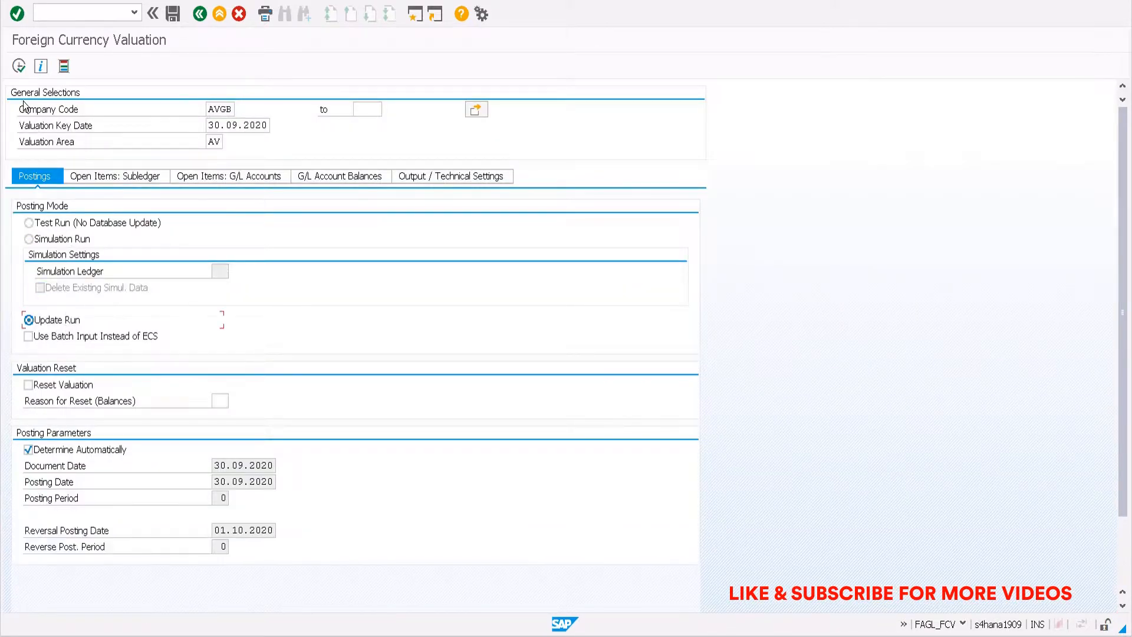
click(19, 67)
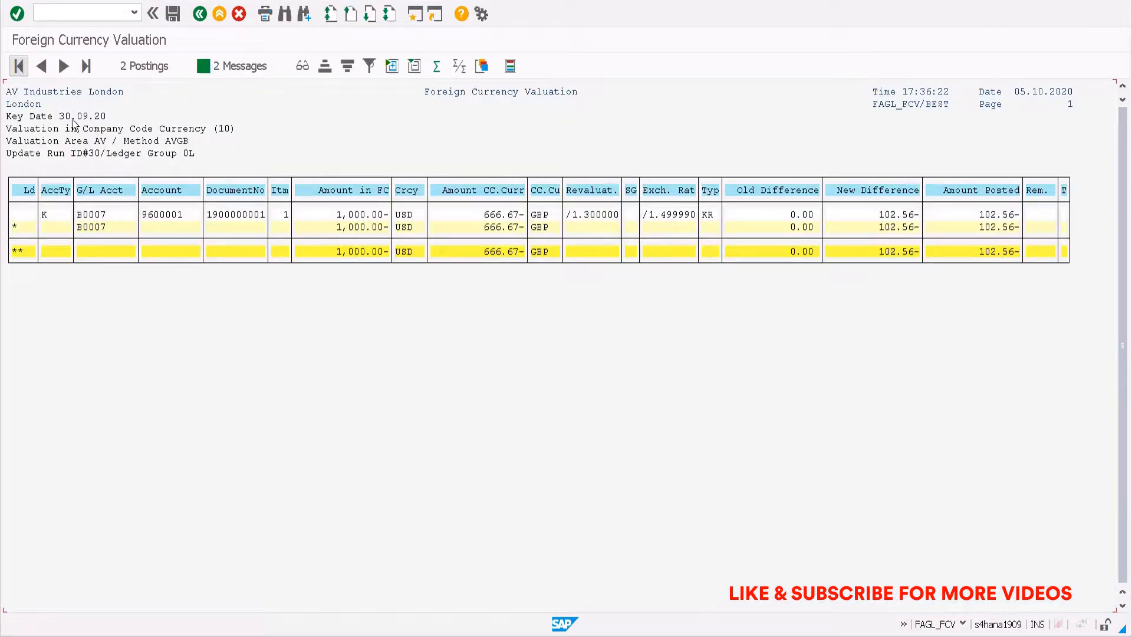
Examine the valuation and reversal documents generated by the update run, and return to the valuation selections.
click(141, 69)
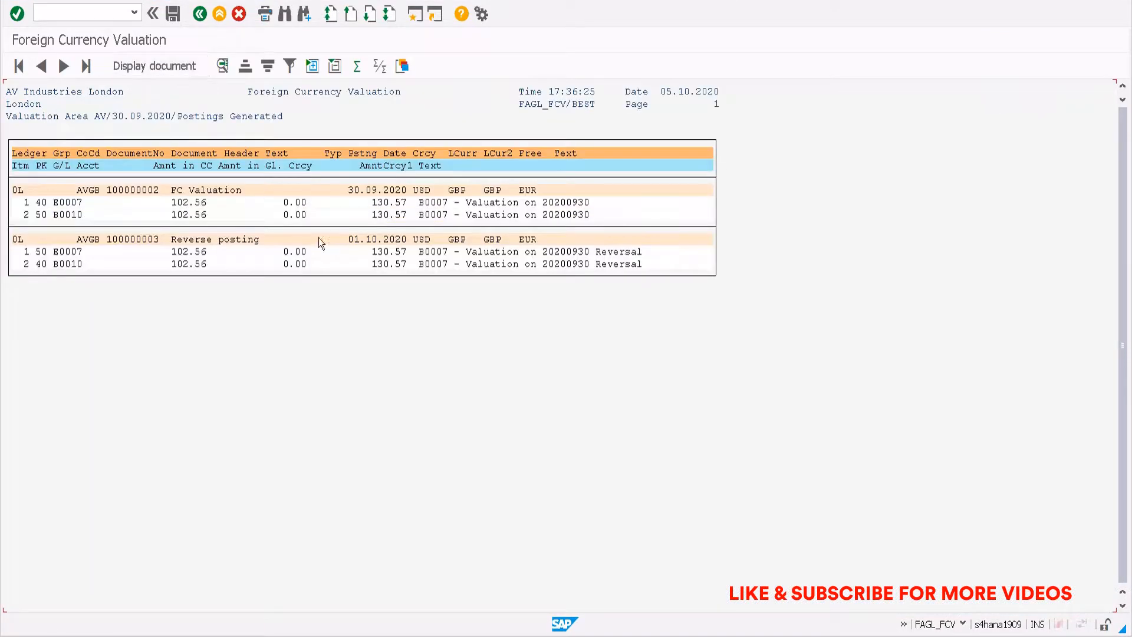
click(368, 239)
click(133, 189)
key(F3)
key(F3)
key(F3)
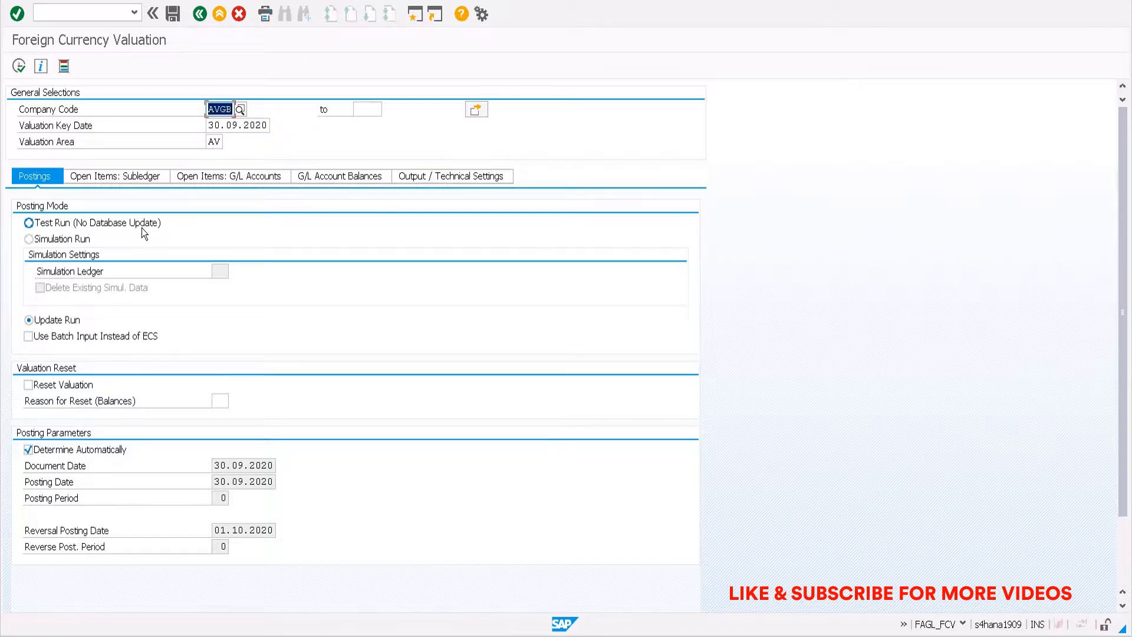
Replace the valuation transaction with SPRO in the current session.
click(87, 14)
text(/nspro)
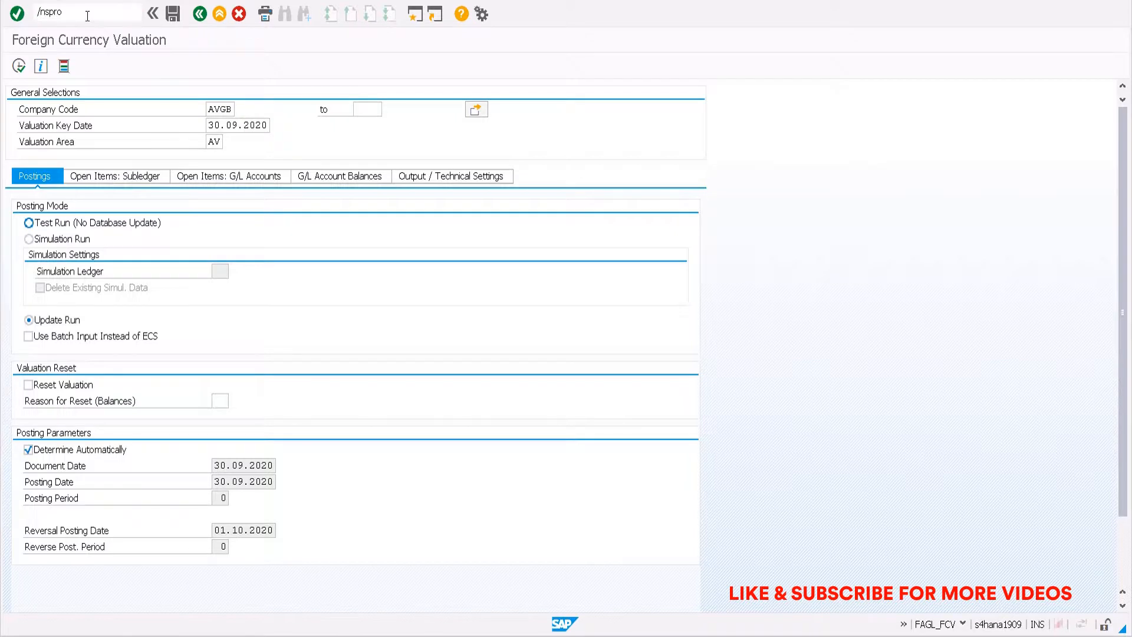